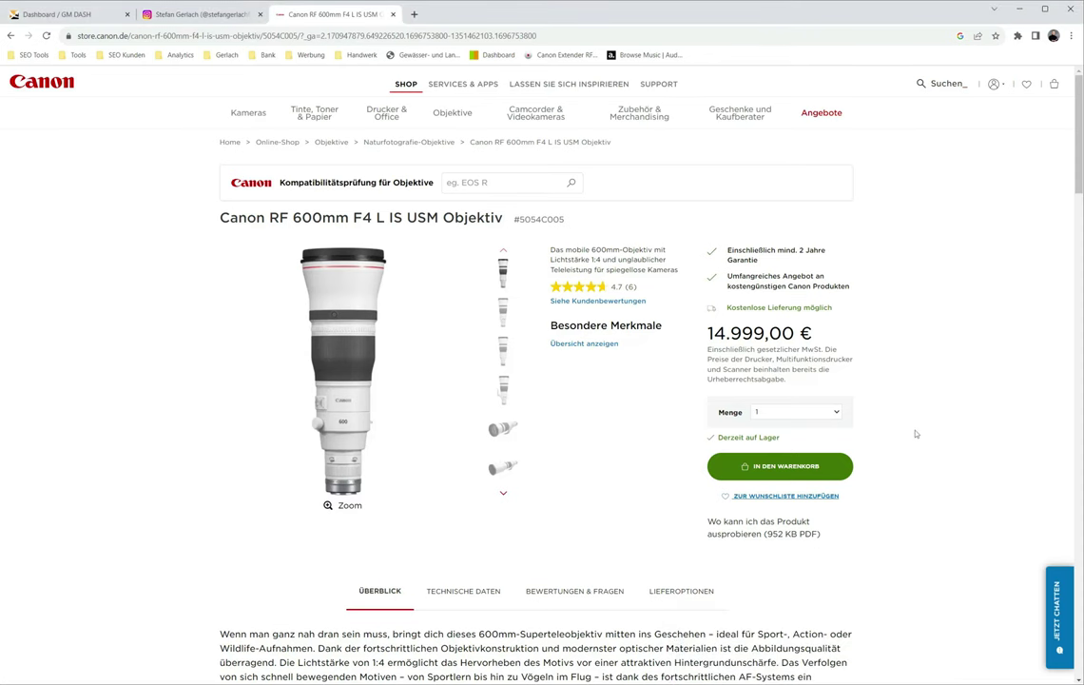
# Highlight the Canon RF 600mm lens price, and search Google for "tamron 150-600mm g2".
pyautogui.moveTo(707, 333); pyautogui.dragTo(764, 333)
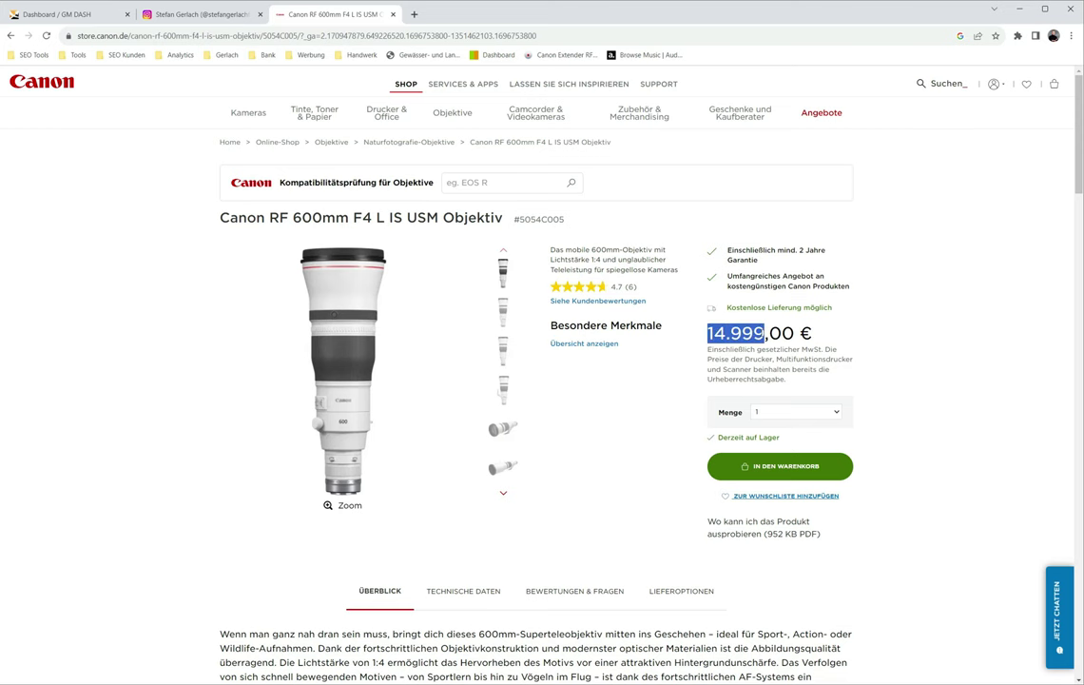
pyautogui.click(429, 38)
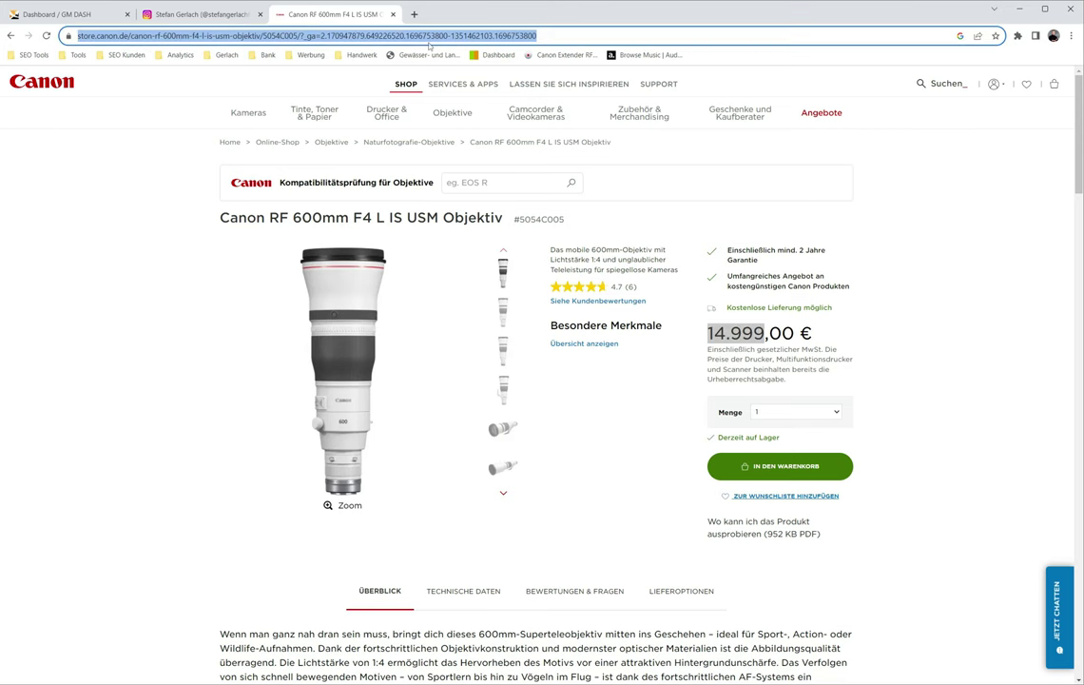
pyautogui.write('tamro')
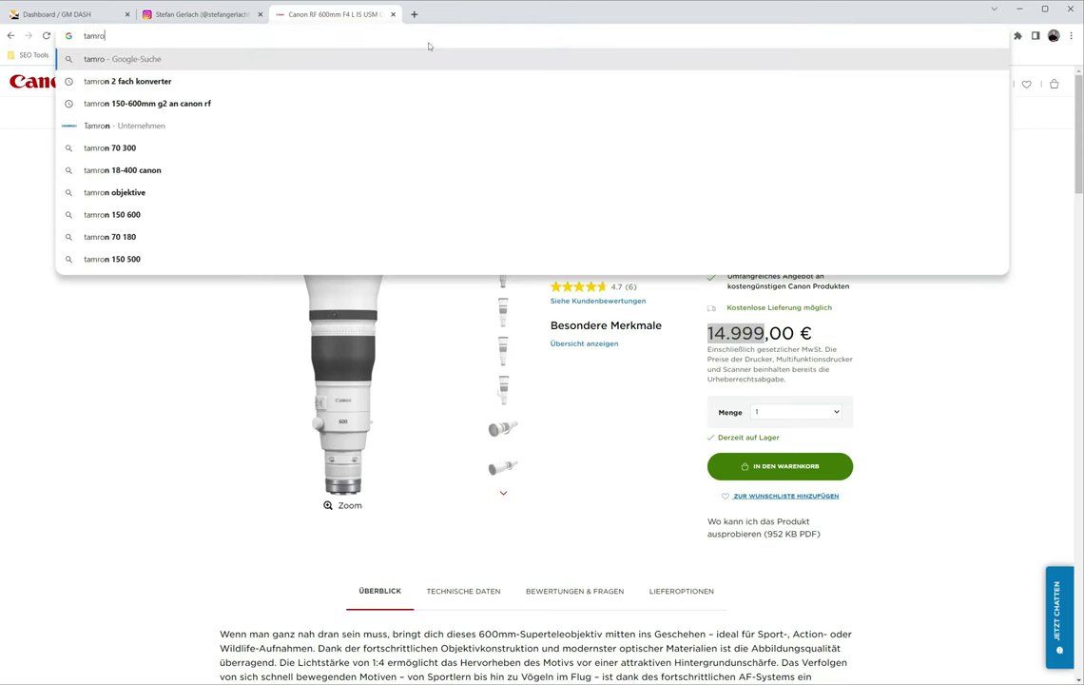
pyautogui.write('n 150')
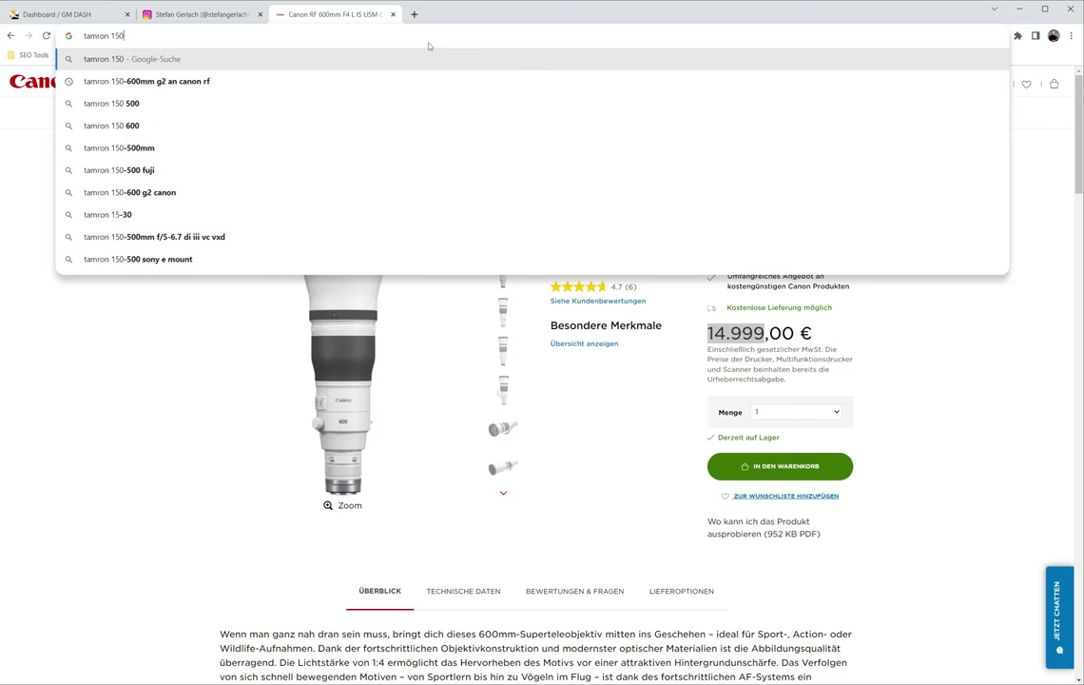
pyautogui.press('Down')
pyautogui.press('Down')
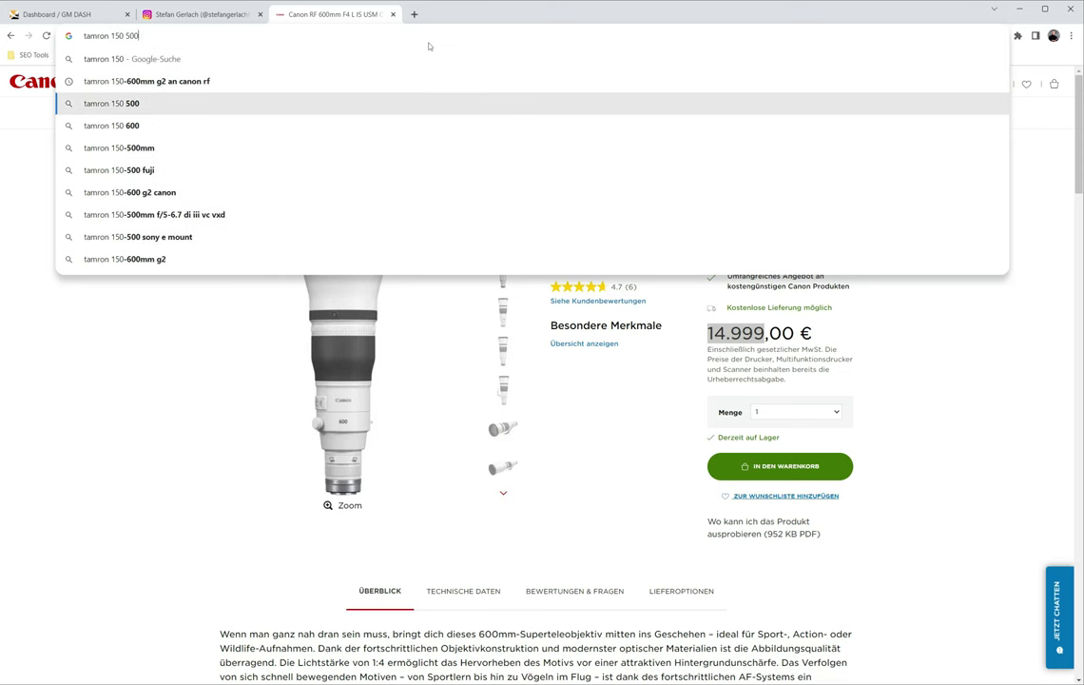
pyautogui.press('Up')
pyautogui.press('BackSpace')
pyautogui.press('BackSpace')
pyautogui.press('BackSpace')
pyautogui.press('BackSpace')
pyautogui.press('BackSpace')
pyautogui.press('BackSpace')
pyautogui.press('BackSpace')
pyautogui.press('BackSpace')
pyautogui.press('BackSpace')
pyautogui.press('BackSpace')
pyautogui.press('BackSpace')
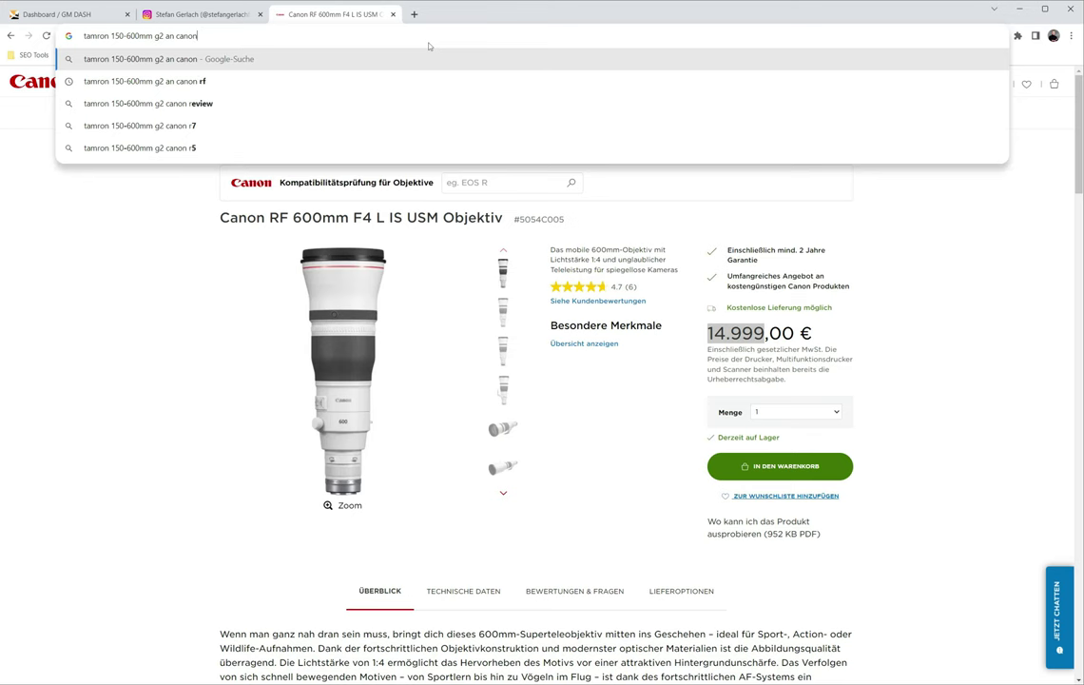
pyautogui.press('Return')
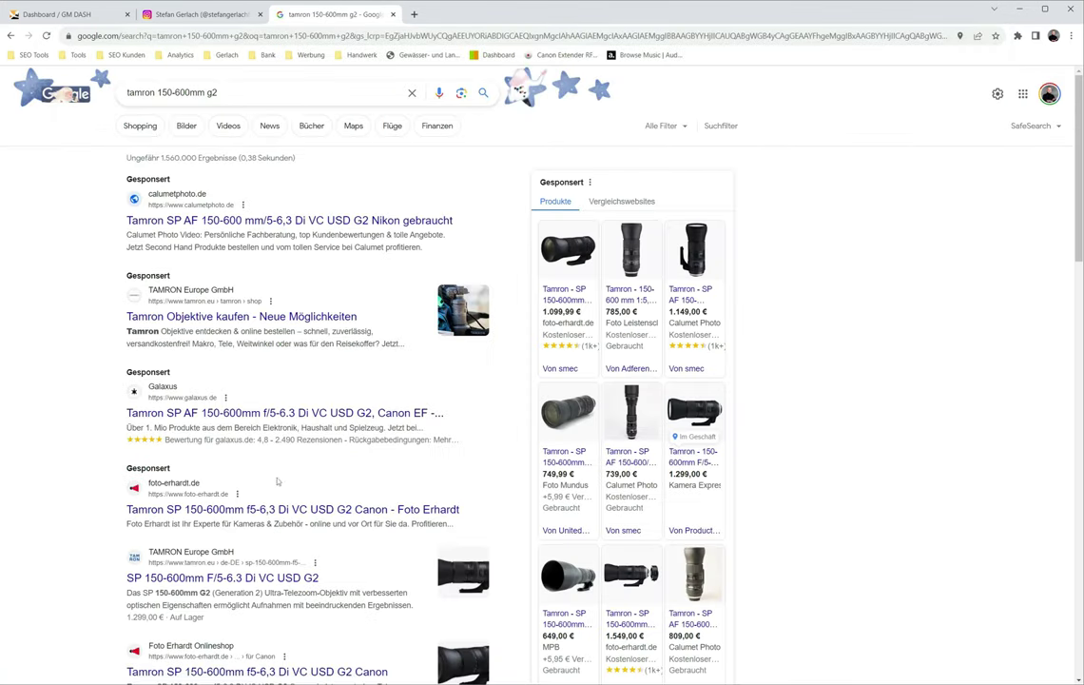
# Open Tamron's own product page for the SP 150-600mm F/5-6.3 Di VC USD G2 and highlight the lens name.
pyautogui.click(278, 577)
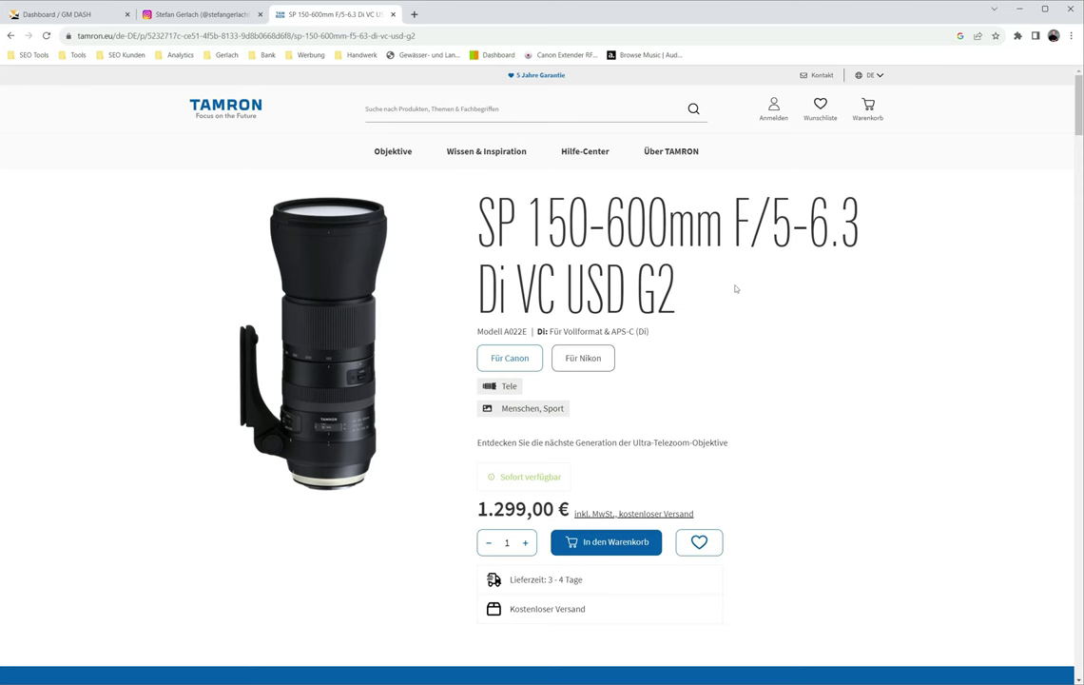
pyautogui.moveTo(677, 282); pyautogui.dragTo(482, 235)
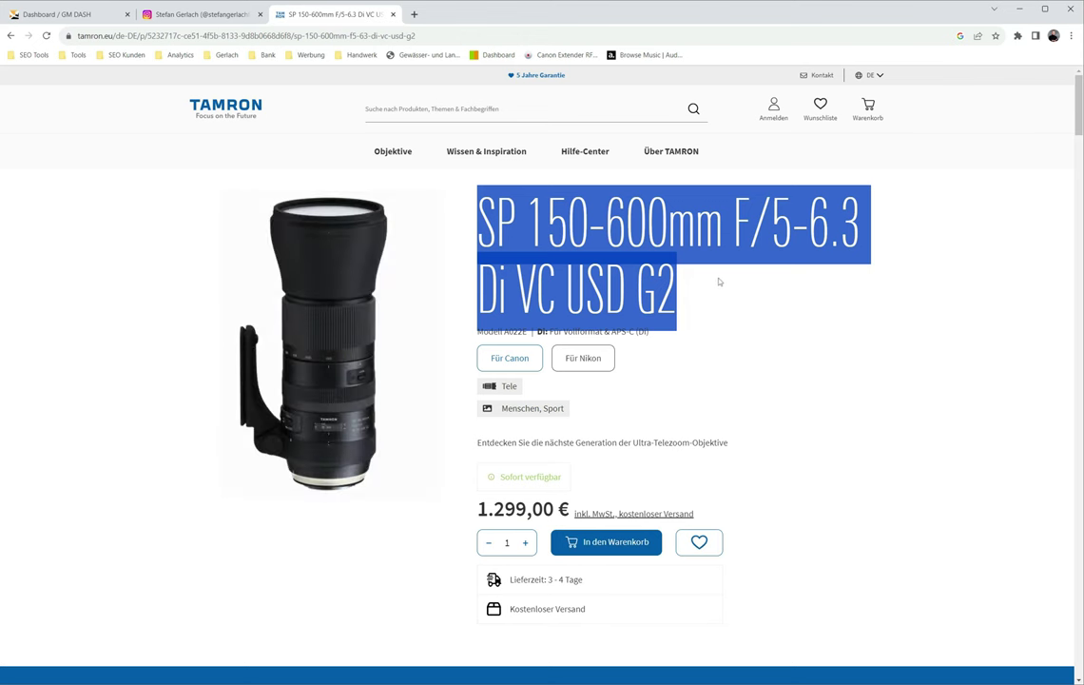
pyautogui.click(723, 285)
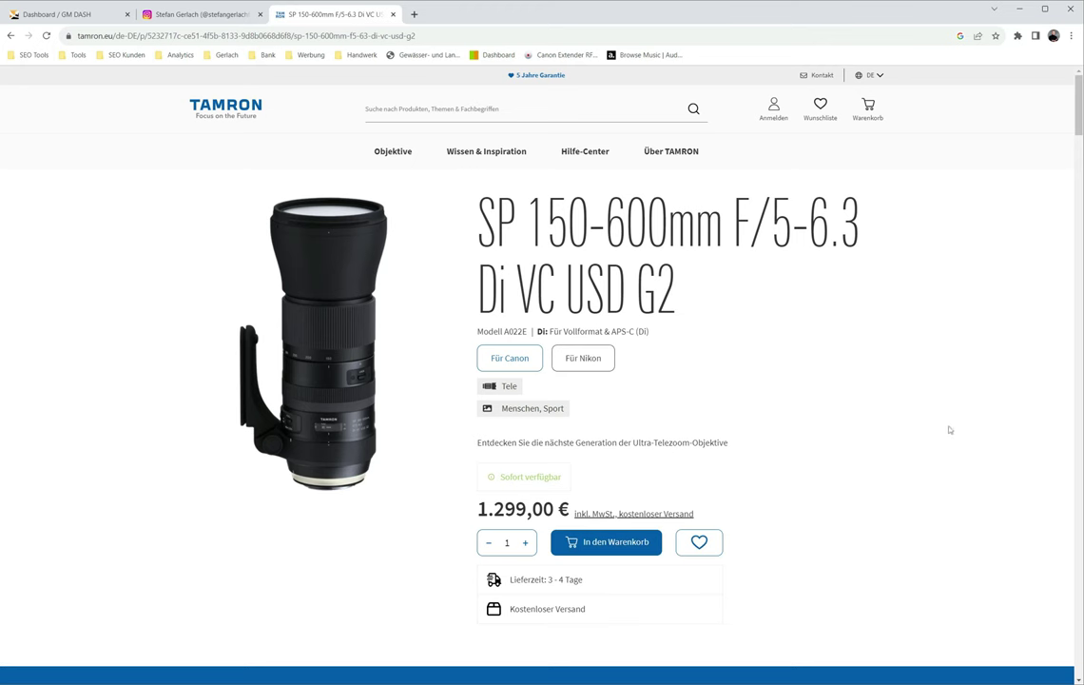
# Return to the Canon RF 600mm F4 L IS USM product page and highlight its price.
pyautogui.hotkey('alt', 'Left')
pyautogui.hotkey('alt', 'Left')
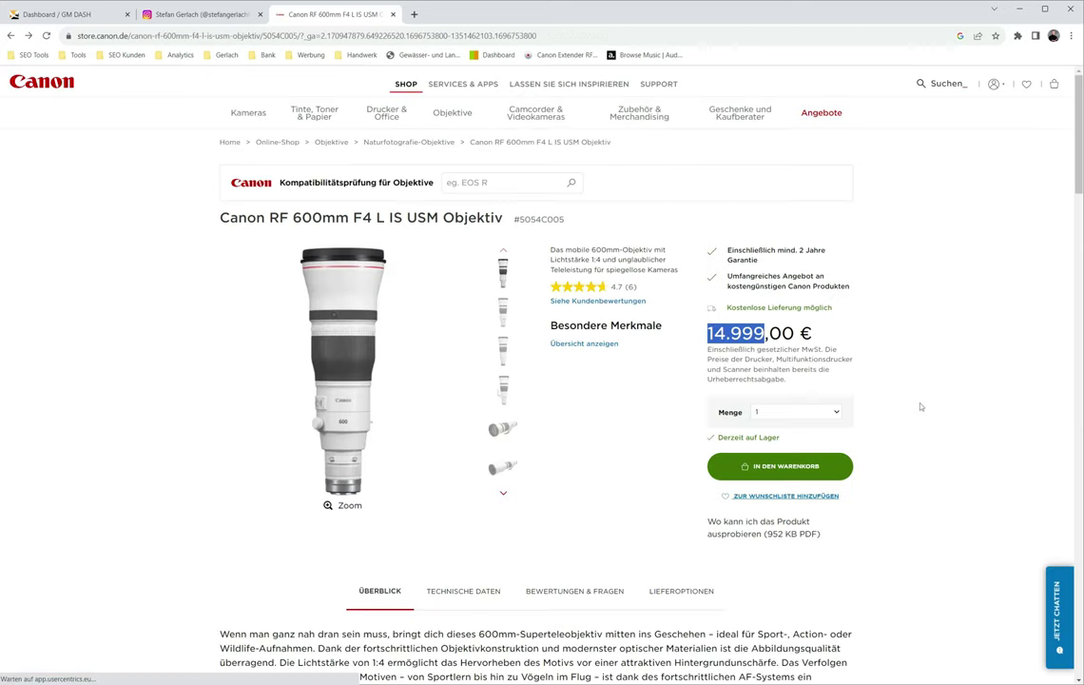
pyautogui.click(766, 336)
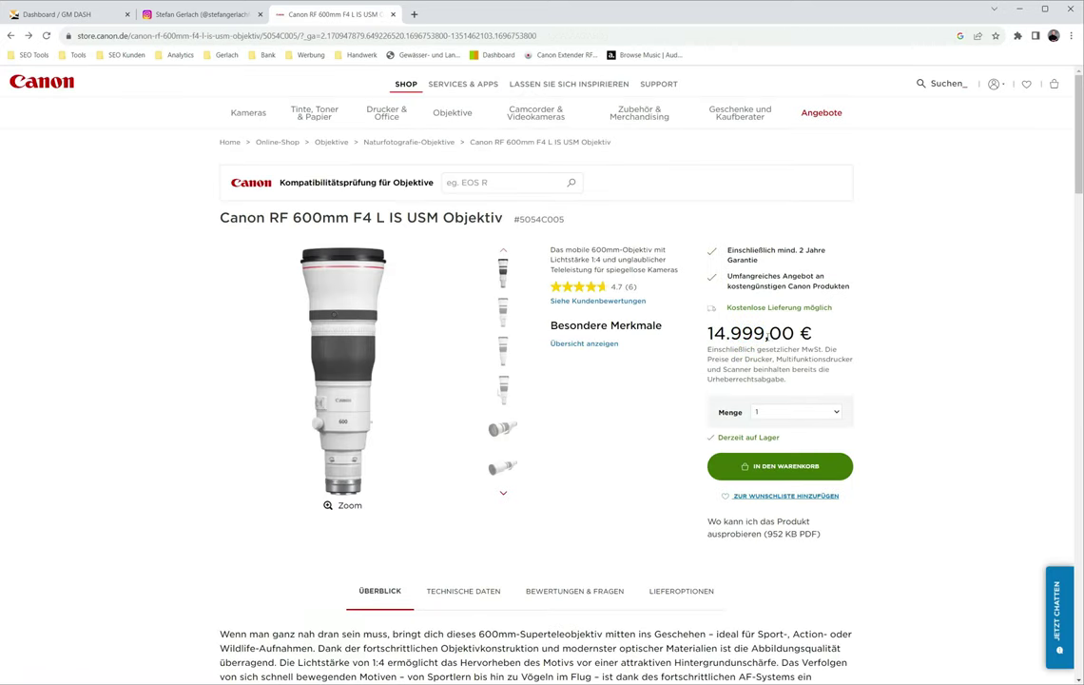
pyautogui.moveTo(708, 333); pyautogui.dragTo(794, 334)
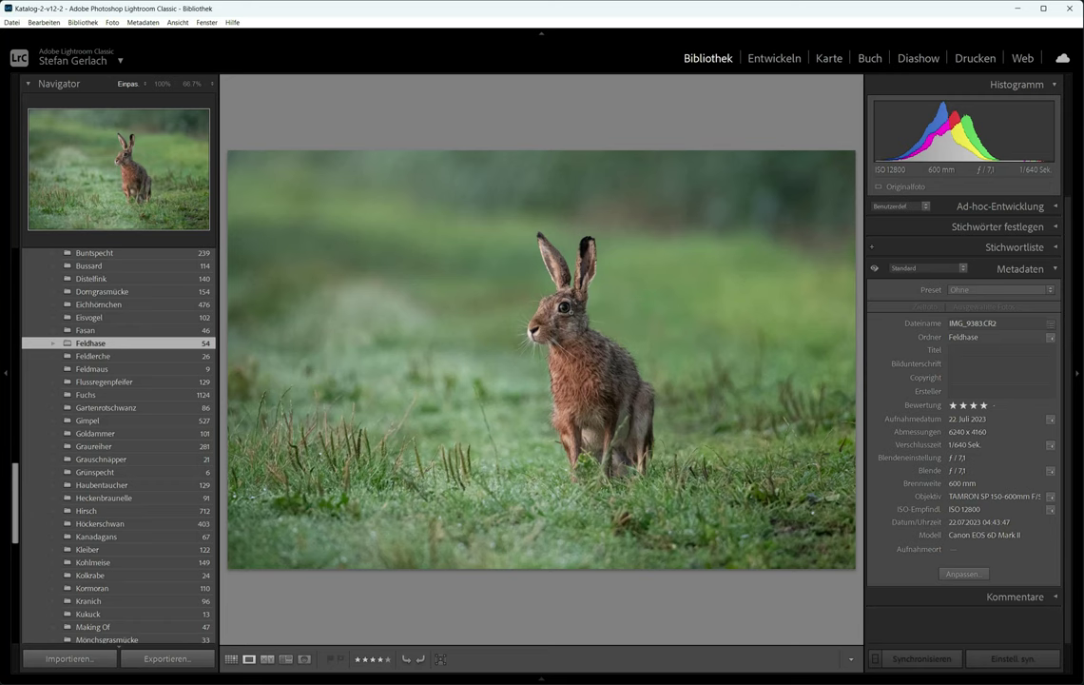
# In Lightroom Classic, examine the hare's head up close in IMG_9383.CR2 and look up the DxO PureRAW 3 plug-in option.
pyautogui.click(505, 277)
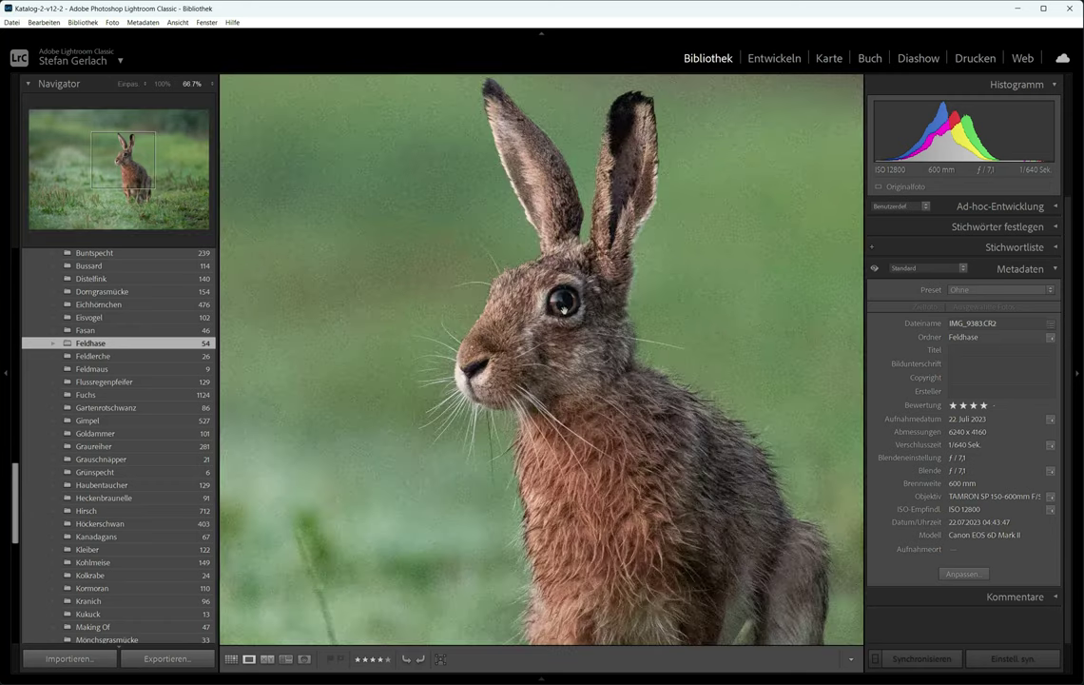
pyautogui.moveTo(476, 255); pyautogui.dragTo(490, 294)
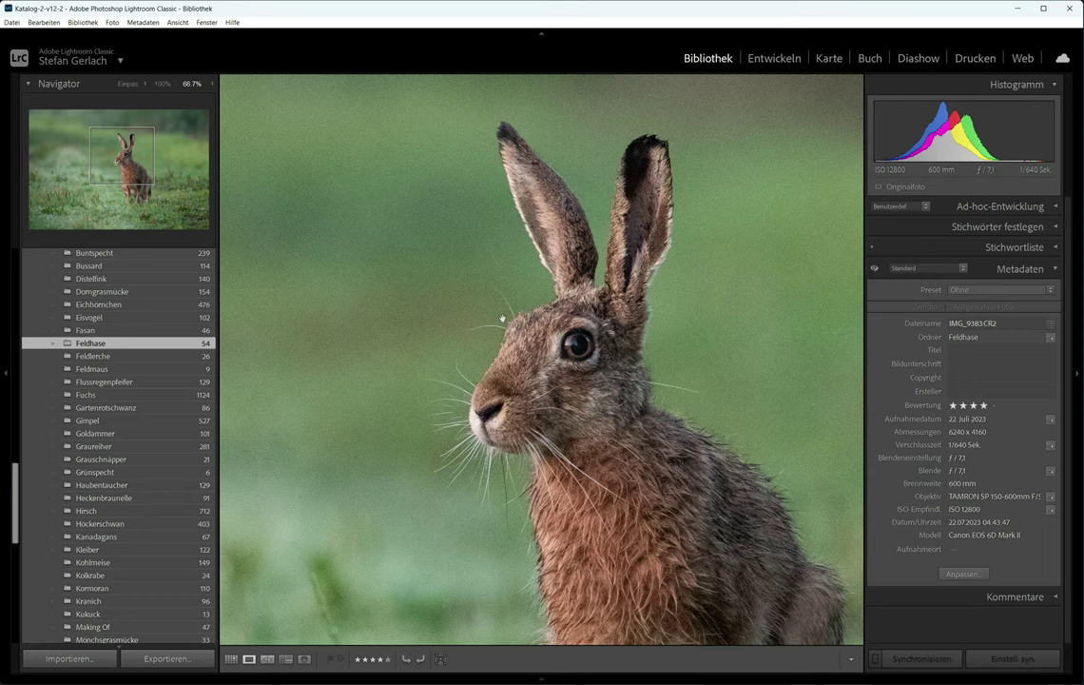
pyautogui.click(12, 22)
pyautogui.moveTo(67, 249)
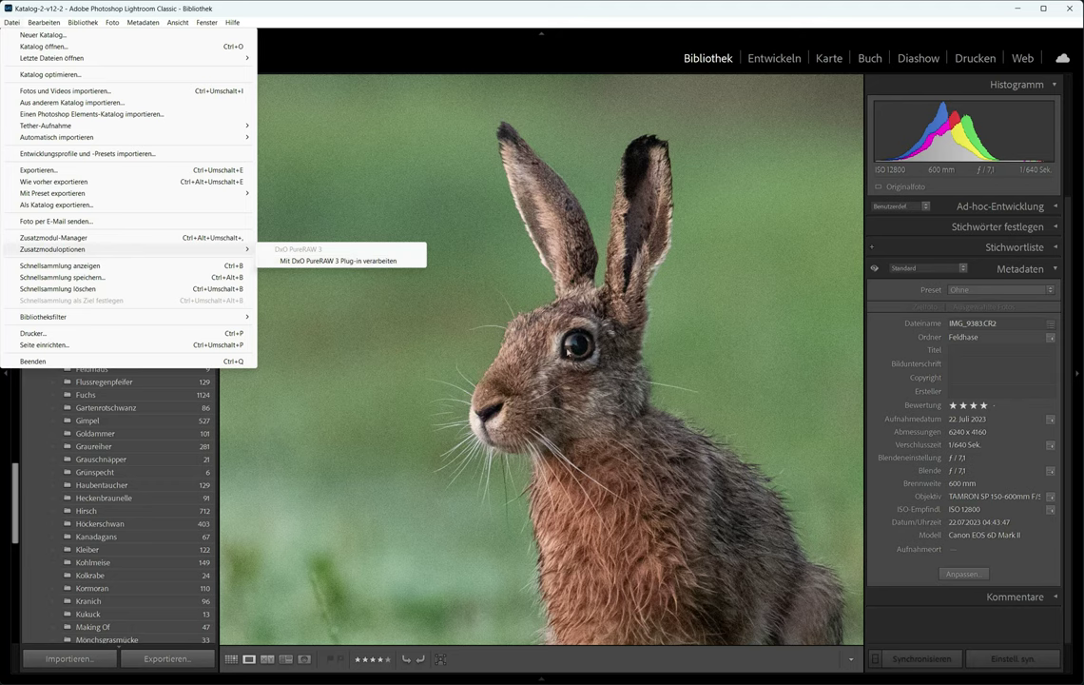
pyautogui.click(568, 352)
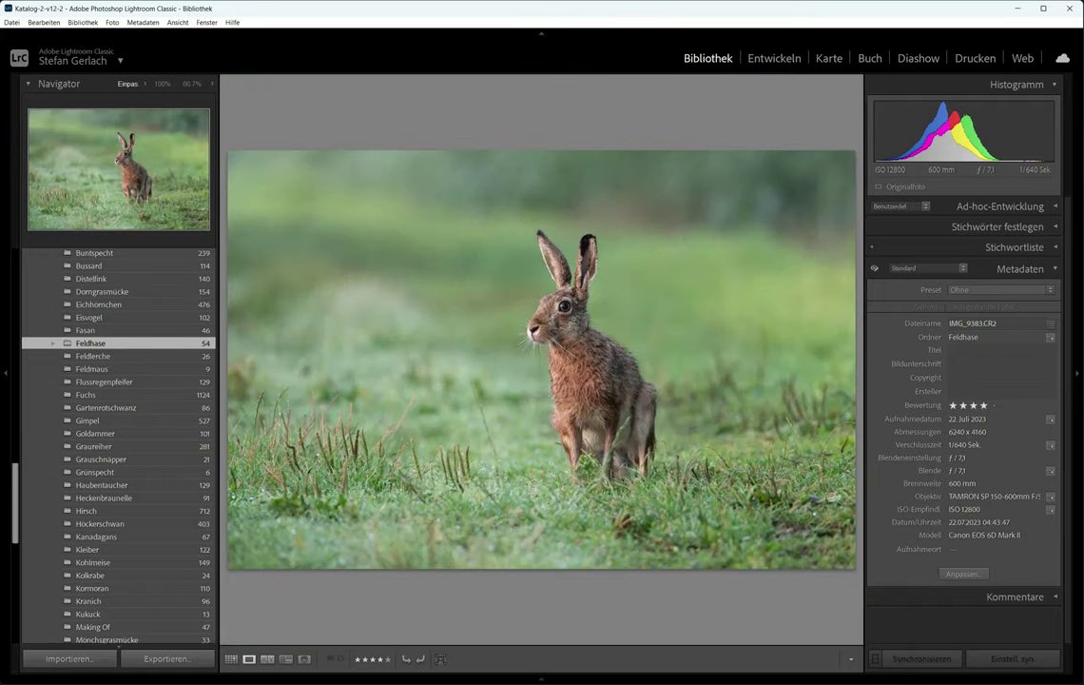
# Compare the hare's head at 66.7% between the DxO DeepPRIME XD version and the original CR2 file.
pyautogui.press('z')
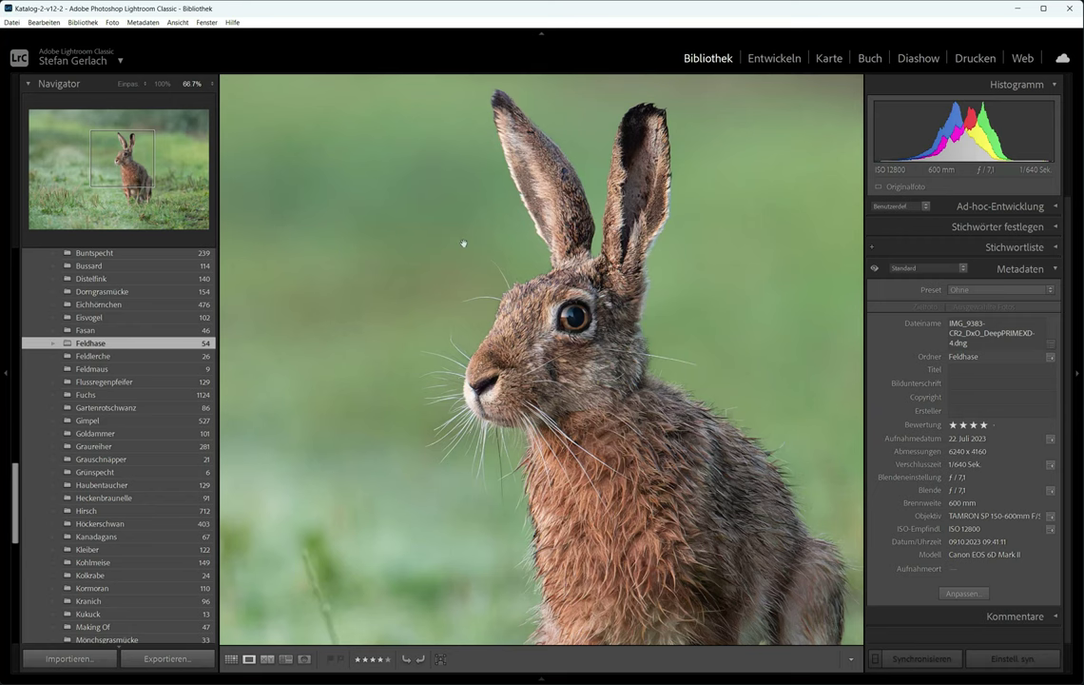
pyautogui.press('Left')
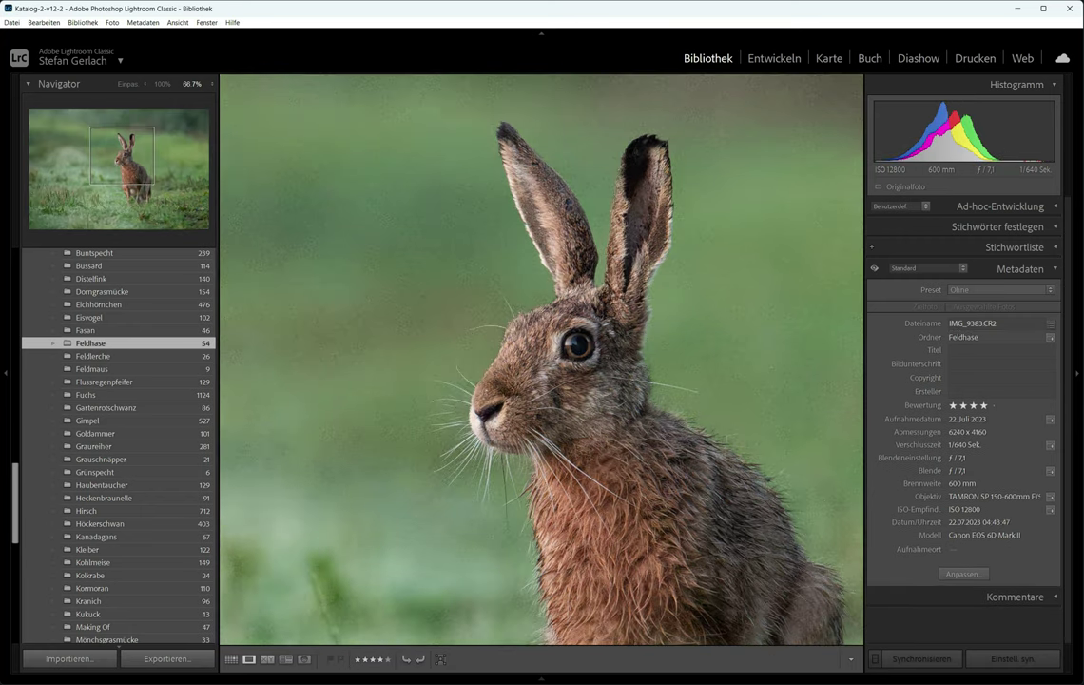
pyautogui.press('Right')
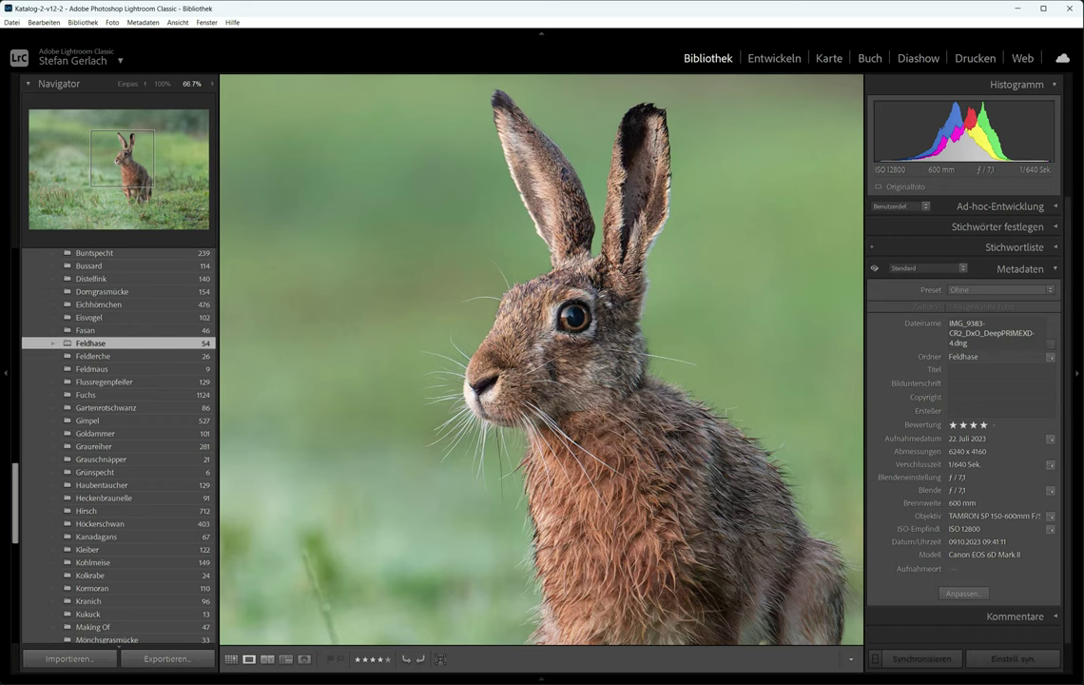
pyautogui.click(501, 299)
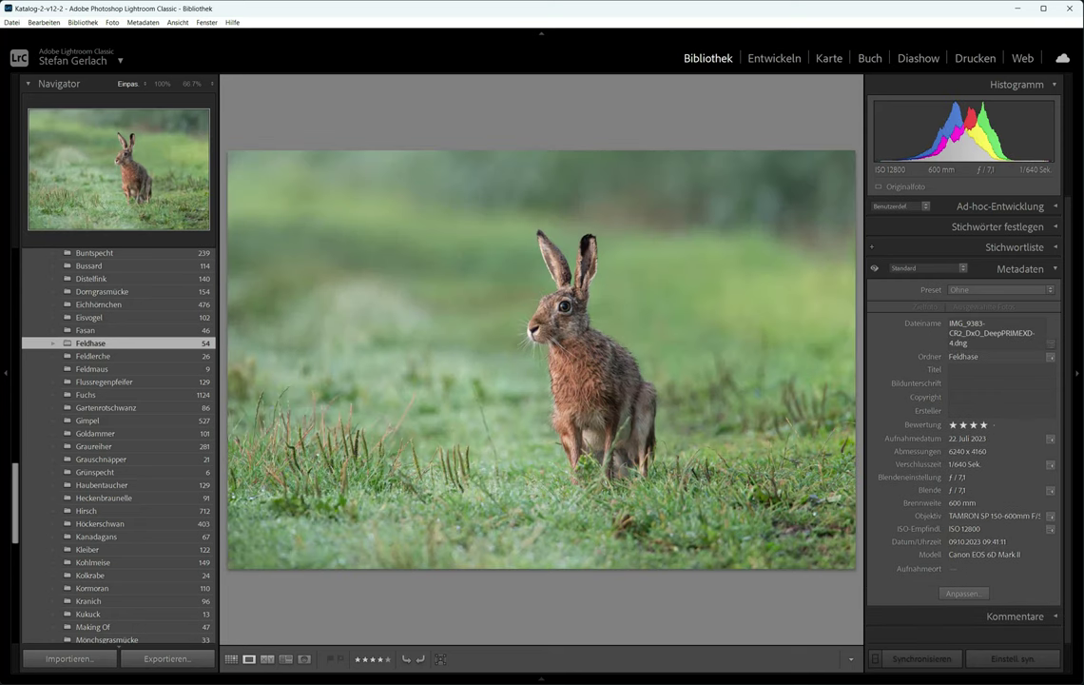
# Browse the original, edited, square-cropped and DxO versions of the hare photo in full view to compare them.
pyautogui.press('Right')
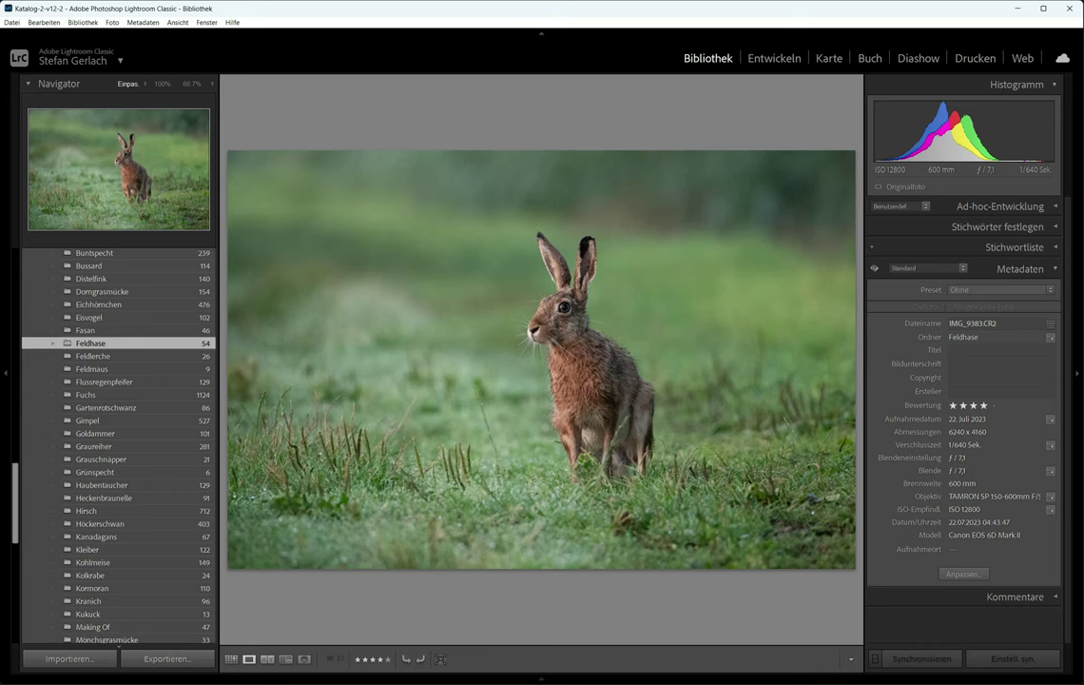
pyautogui.press('Left')
pyautogui.press('Right')
pyautogui.press('Right')
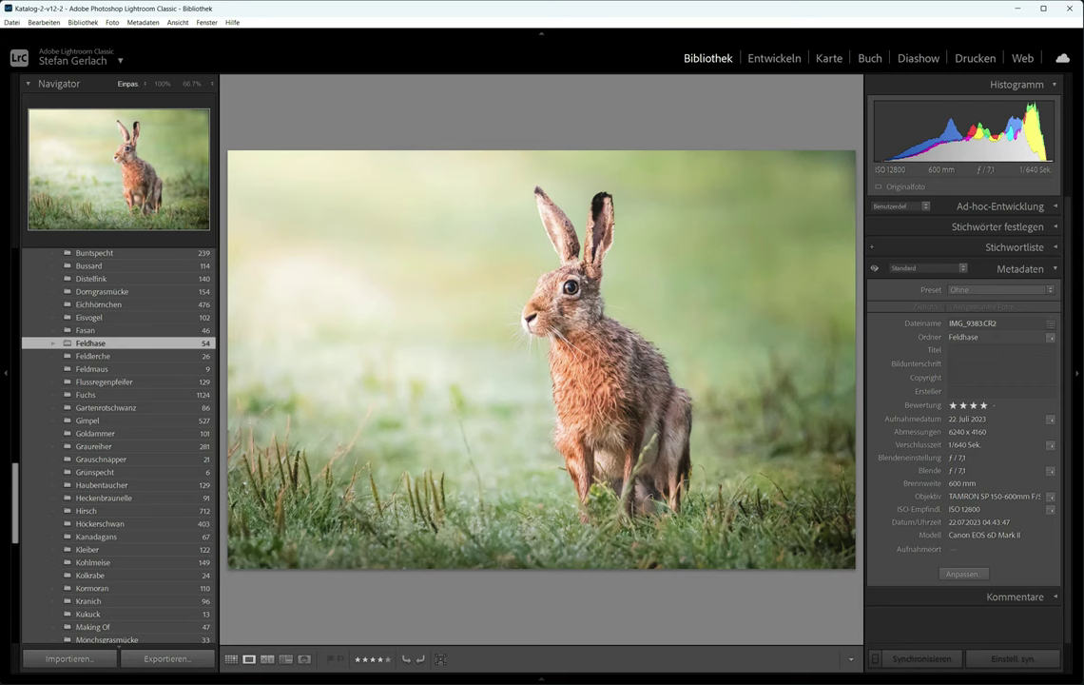
pyautogui.press('Right')
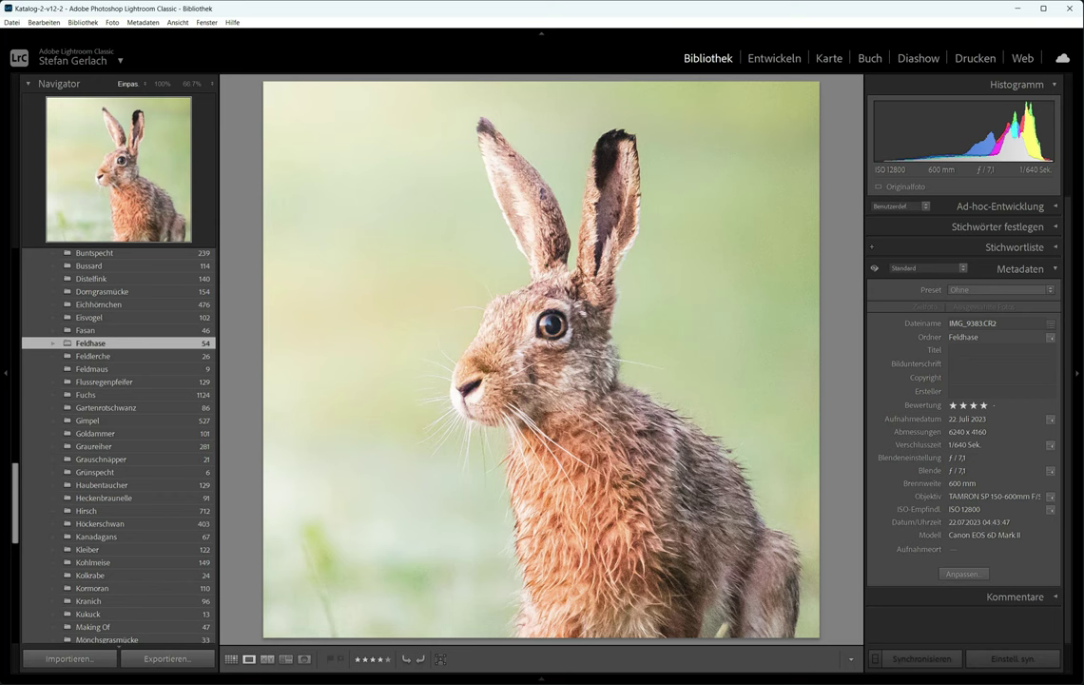
pyautogui.press('Right')
pyautogui.press('Right')
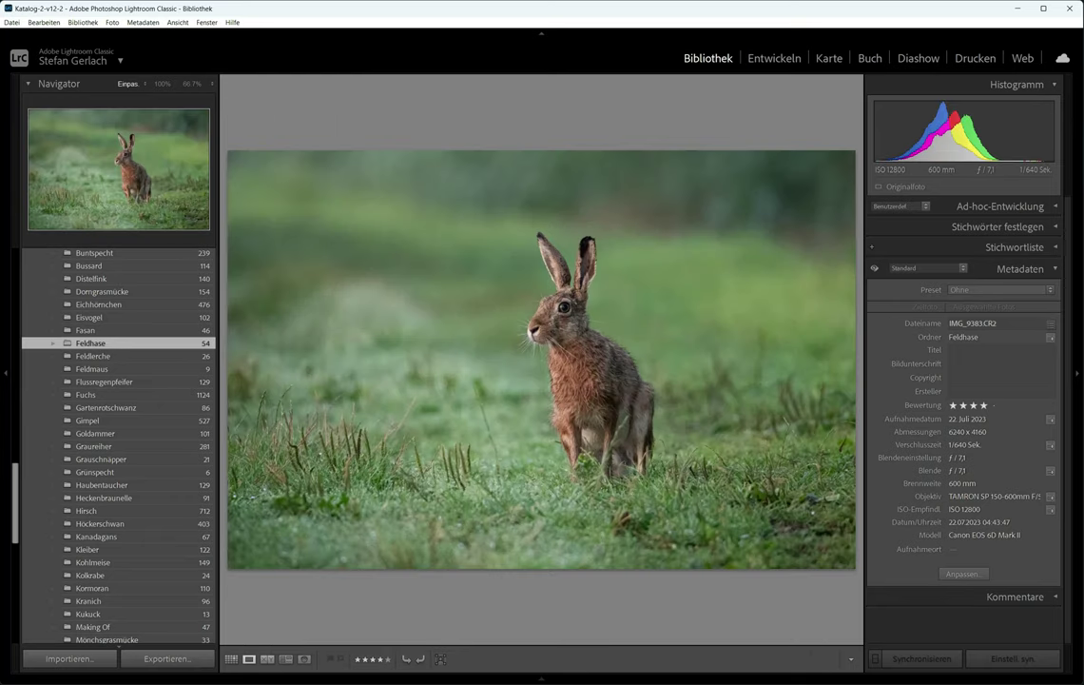
pyautogui.press('Right')
pyautogui.press('Left')
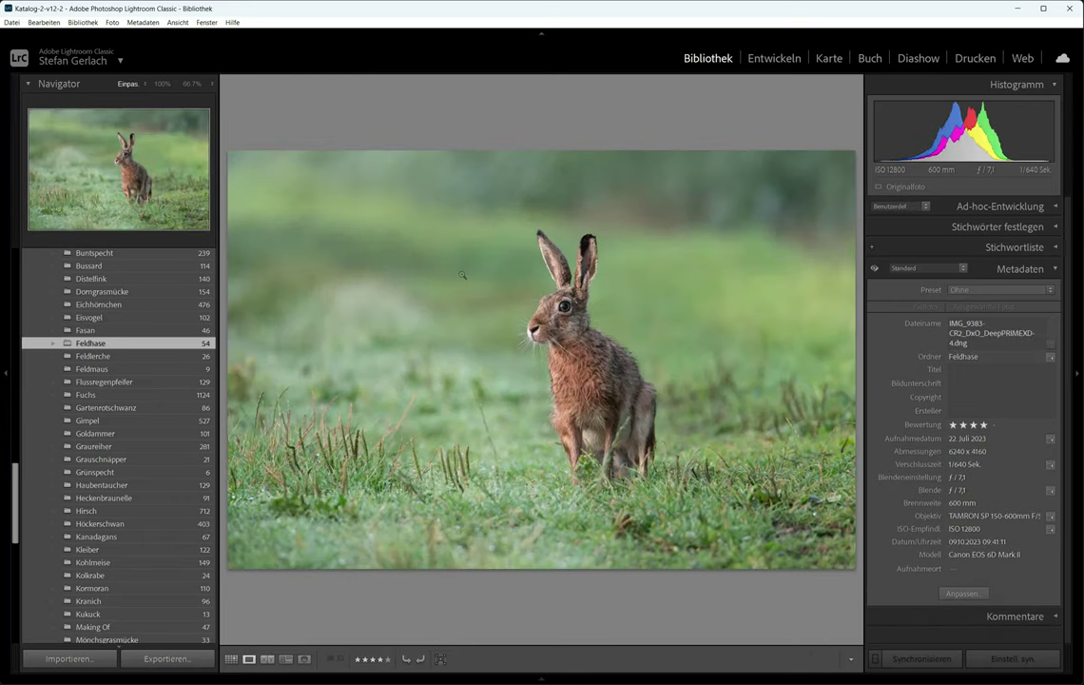
# Examine the hare's head and the background up close in the DxO DeepPRIME XD DNG.
pyautogui.click(506, 284)
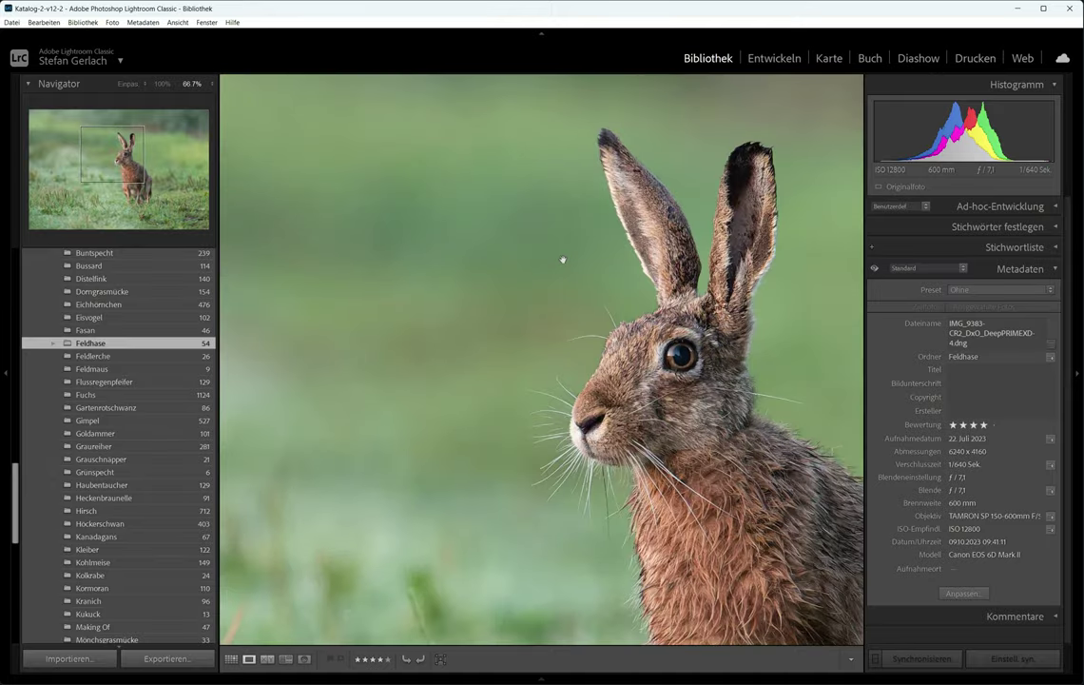
pyautogui.moveTo(563, 259); pyautogui.dragTo(515, 274)
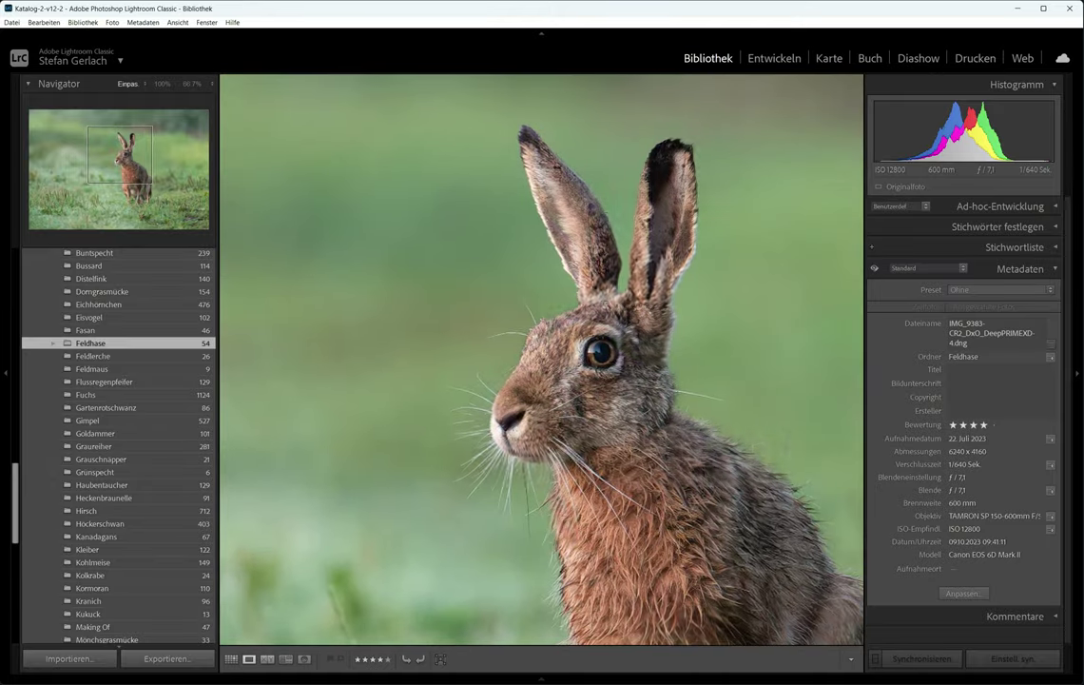
pyautogui.click(538, 268)
# Open the DxO DNG in the Develop module and crop it tighter at the original aspect ratio, with the hare right of centre.
pyautogui.click(774, 58)
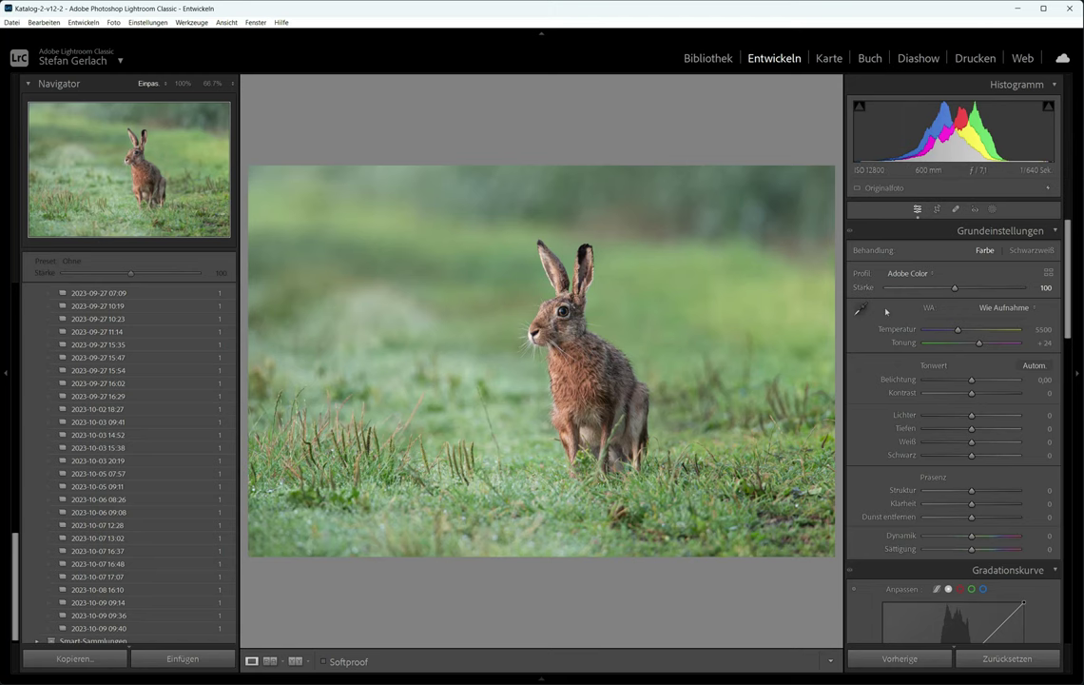
pyautogui.click(936, 210)
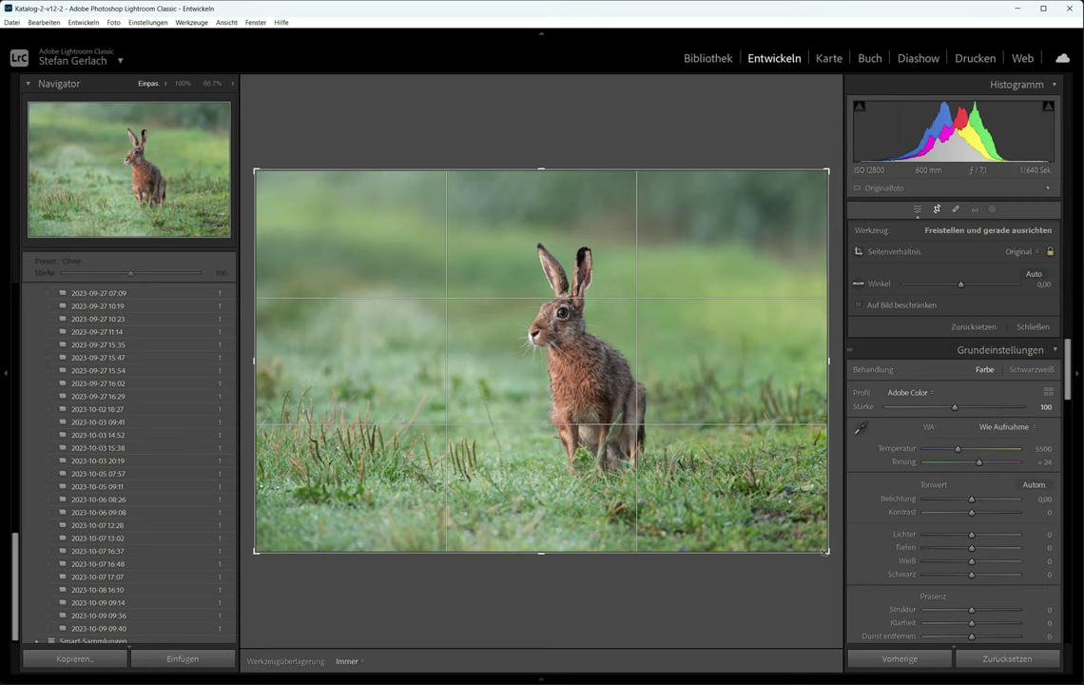
pyautogui.moveTo(825, 551); pyautogui.dragTo(780, 523)
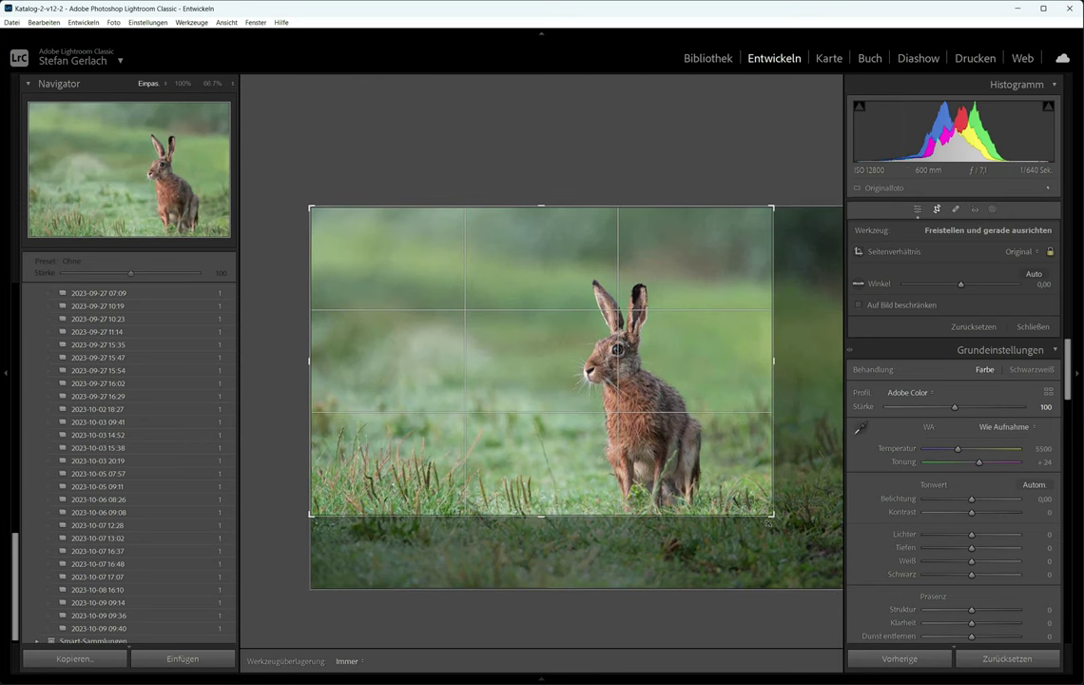
pyautogui.moveTo(737, 489); pyautogui.dragTo(701, 448)
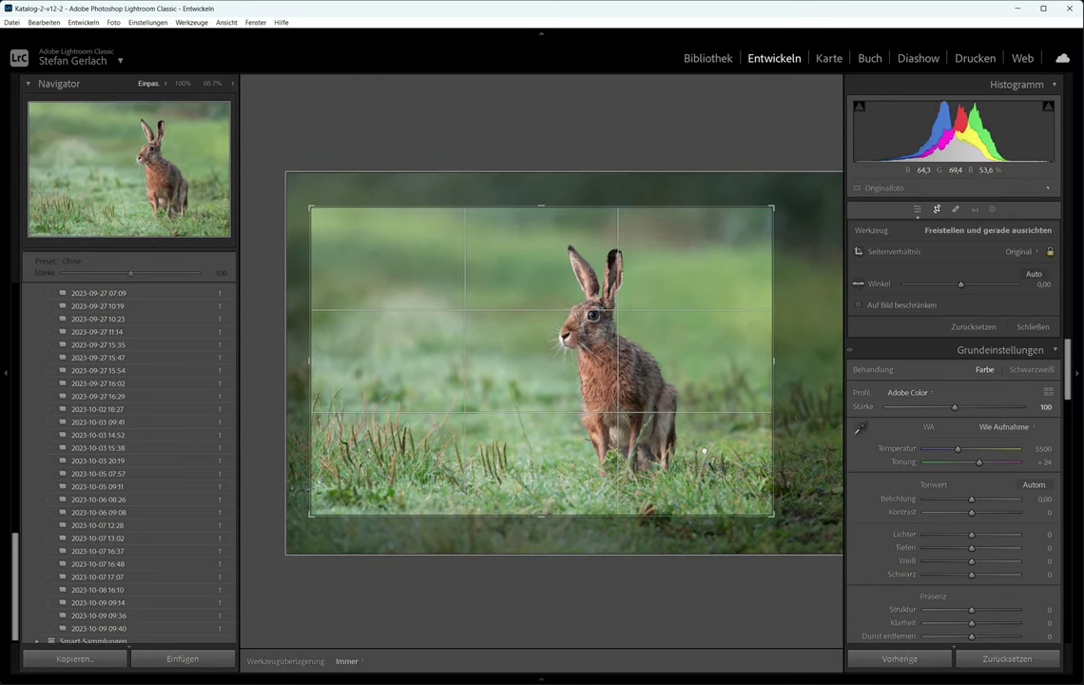
pyautogui.press('Return')
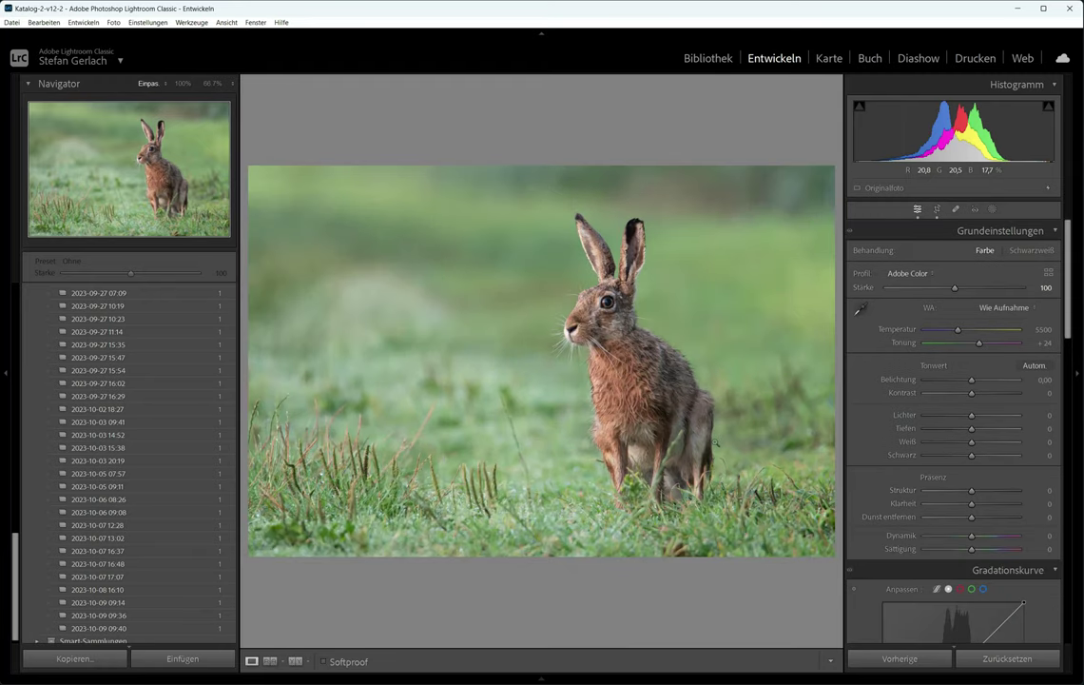
# Create a subject mask of the hare and add an inverted duplicate of it covering the background.
pyautogui.click(992, 211)
pyautogui.click(887, 260)
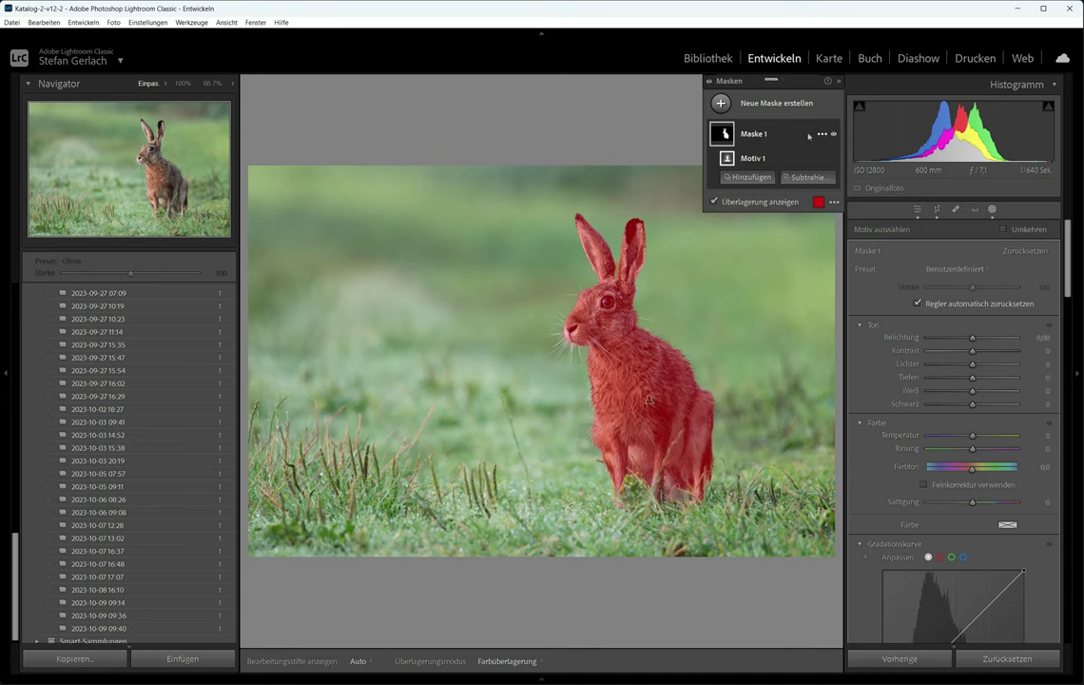
pyautogui.click(822, 134)
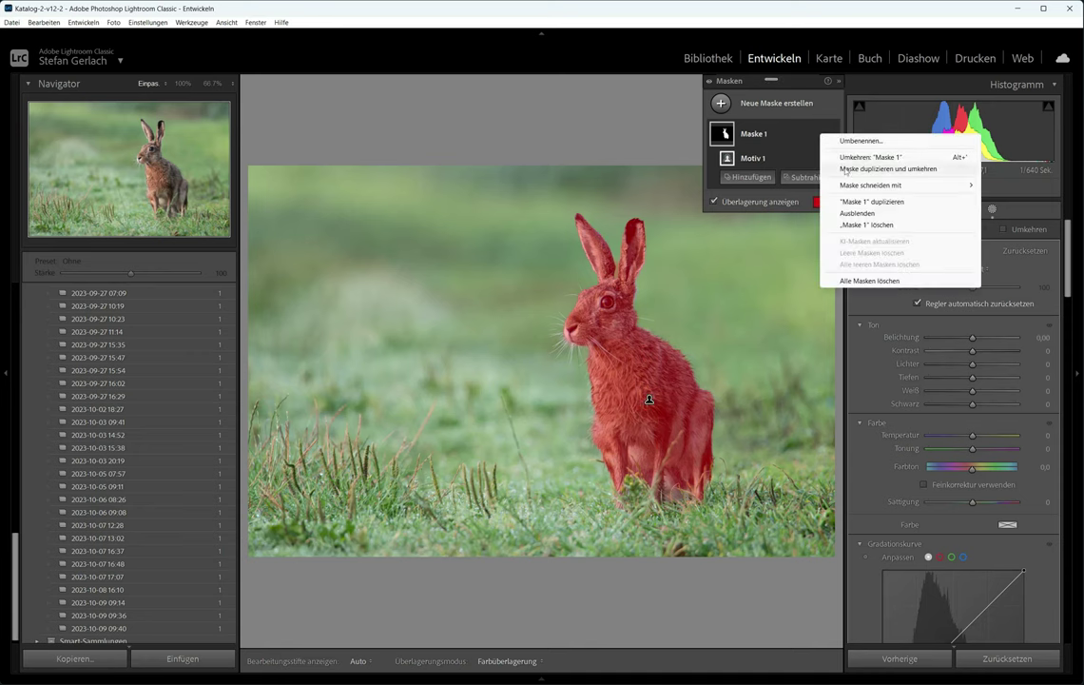
pyautogui.click(846, 169)
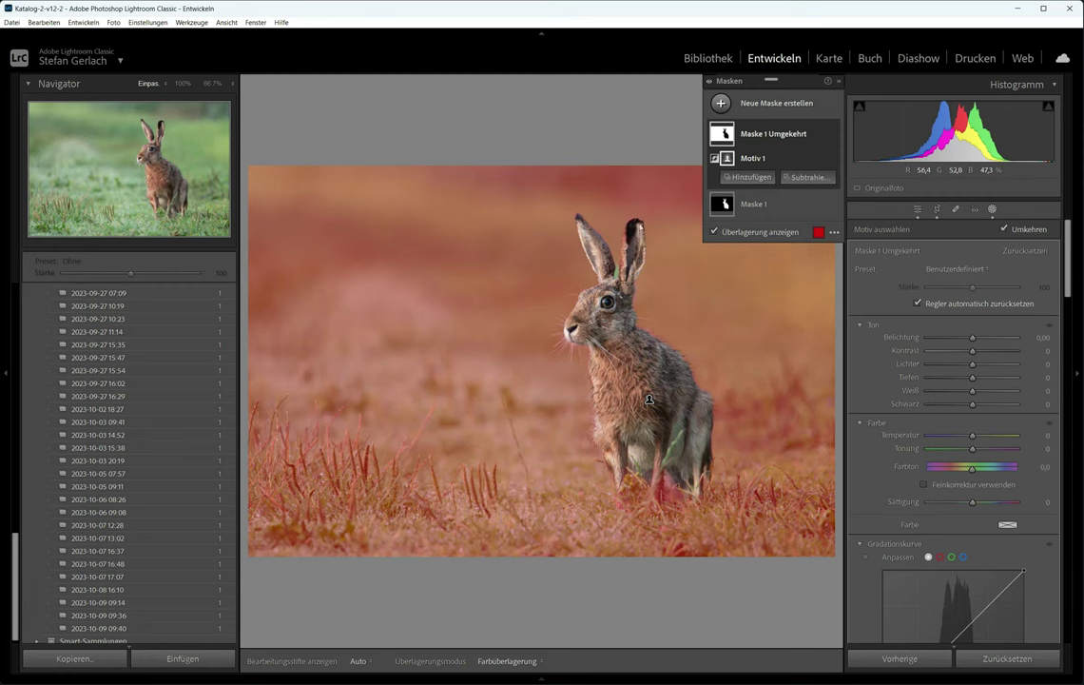
pyautogui.click(649, 400)
pyautogui.moveTo(573, 222); pyautogui.dragTo(611, 367)
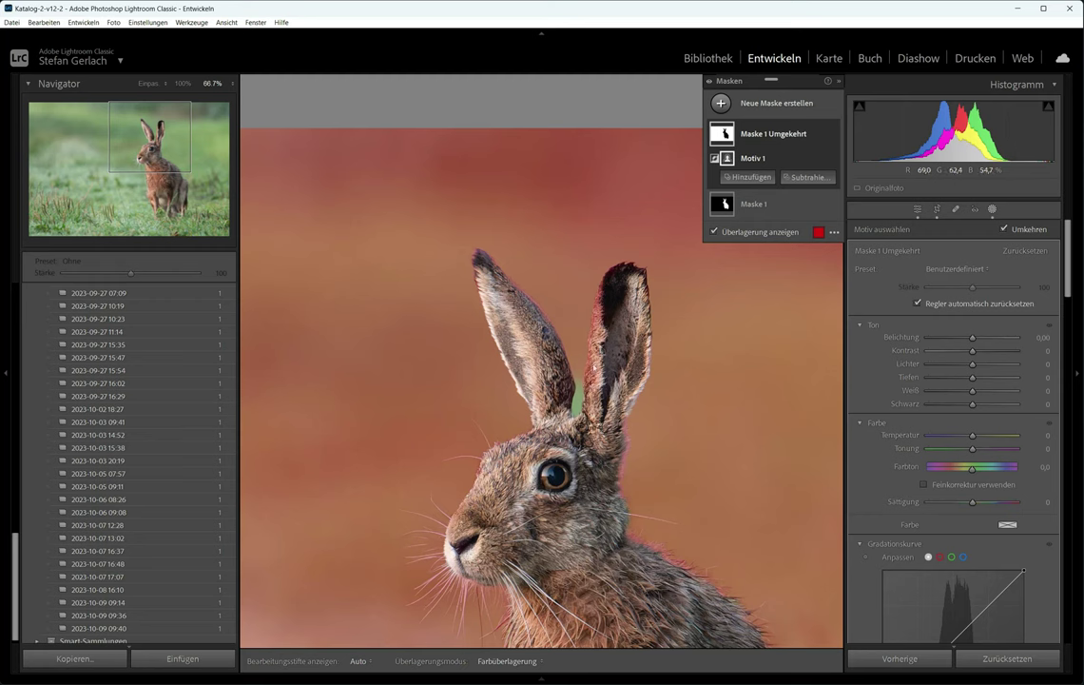
pyautogui.click(775, 108)
pyautogui.click(767, 109)
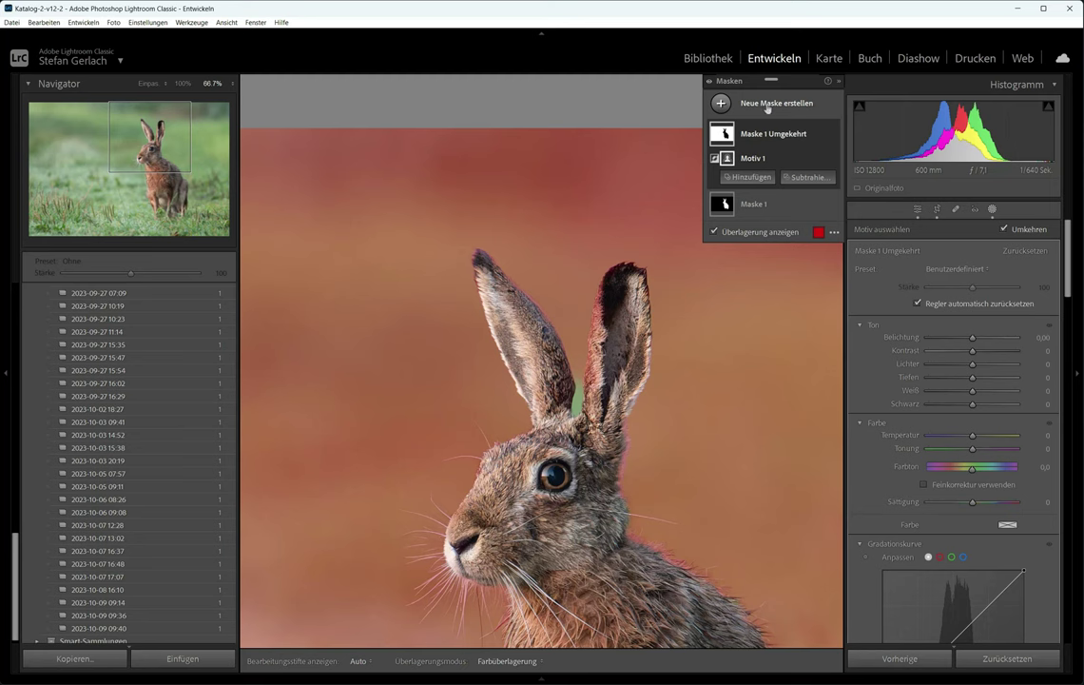
pyautogui.click(804, 177)
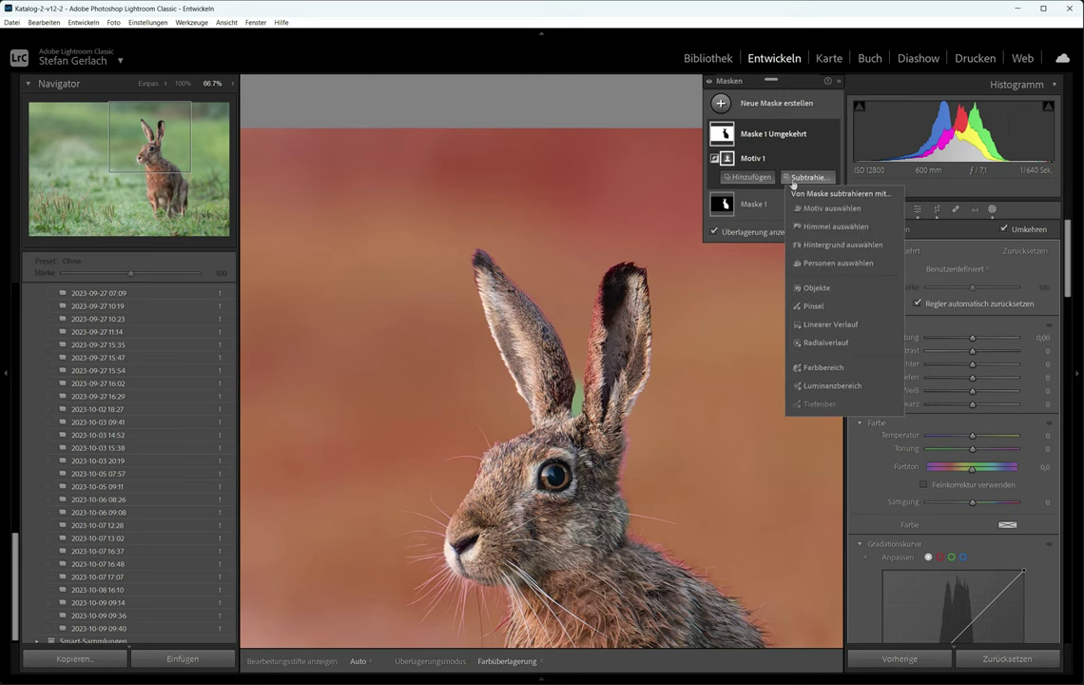
pyautogui.click(813, 305)
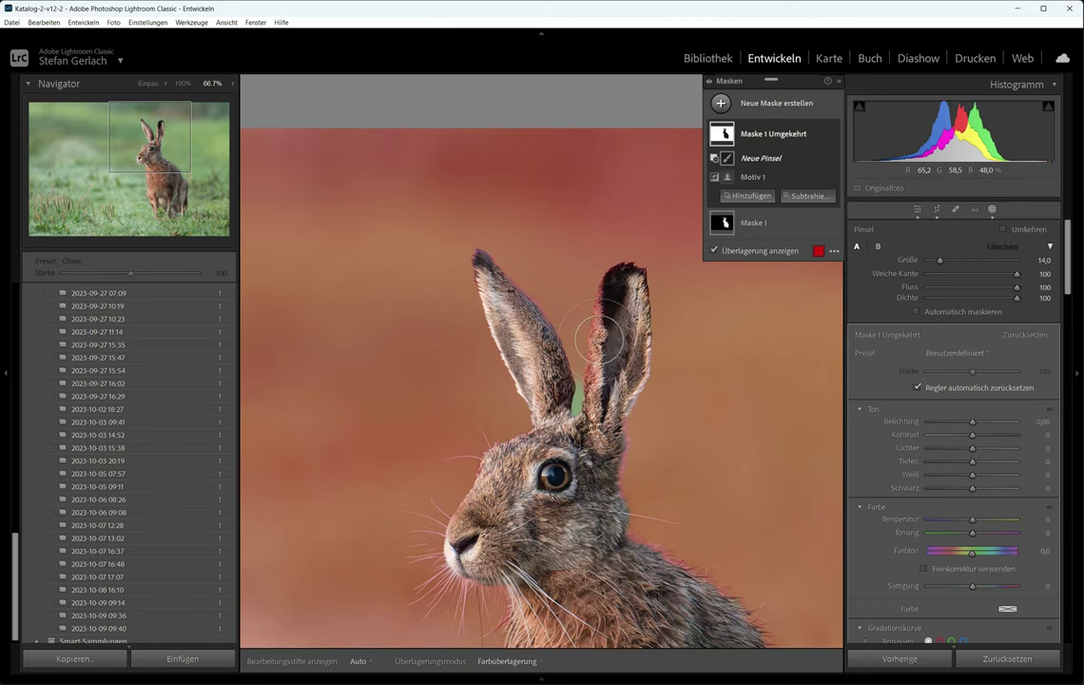
pyautogui.click(994, 208)
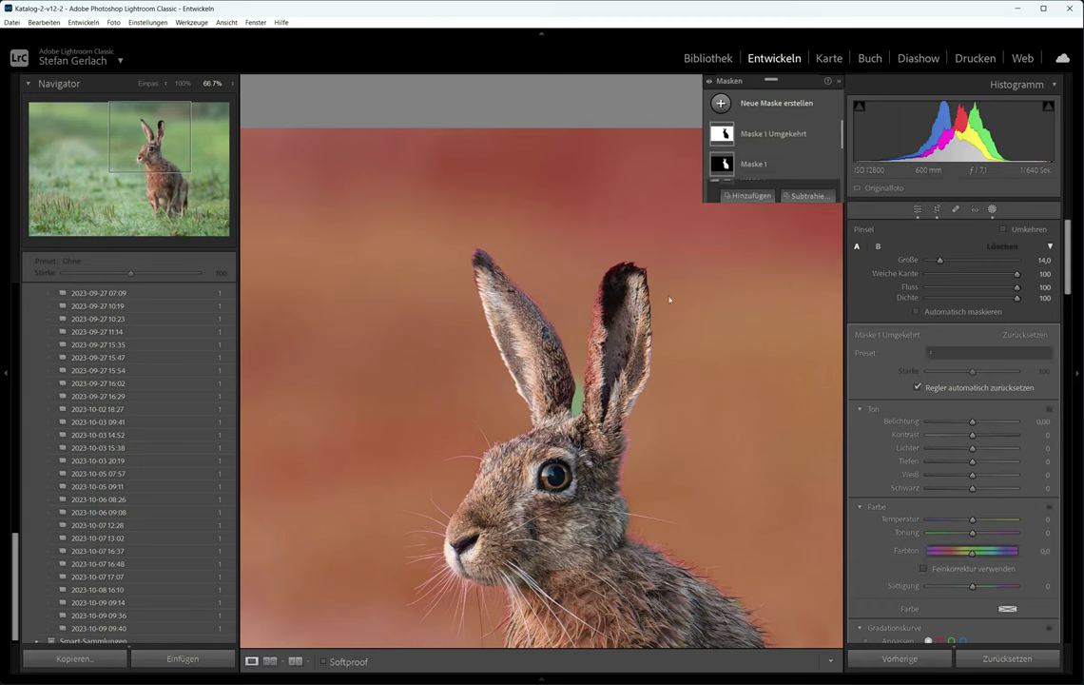
# At 100% zoom, subtract from the inverted background mask with a size 7 brush along the edges of the hare's ears.
pyautogui.click(671, 301)
pyautogui.click(623, 285)
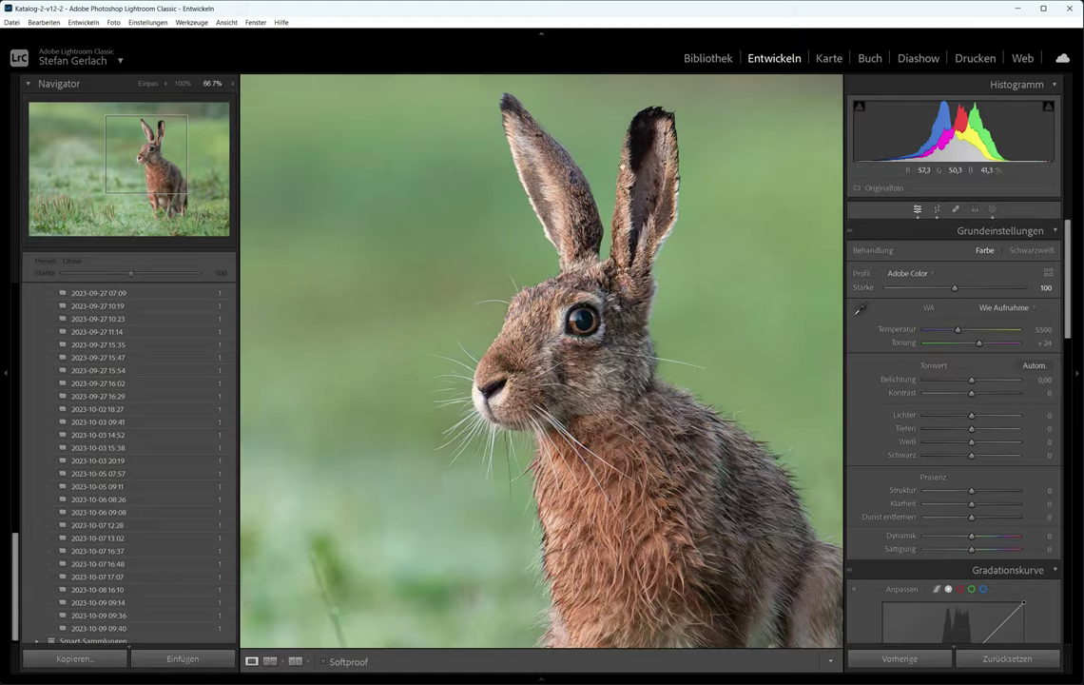
pyautogui.click(554, 212)
pyautogui.click(540, 175)
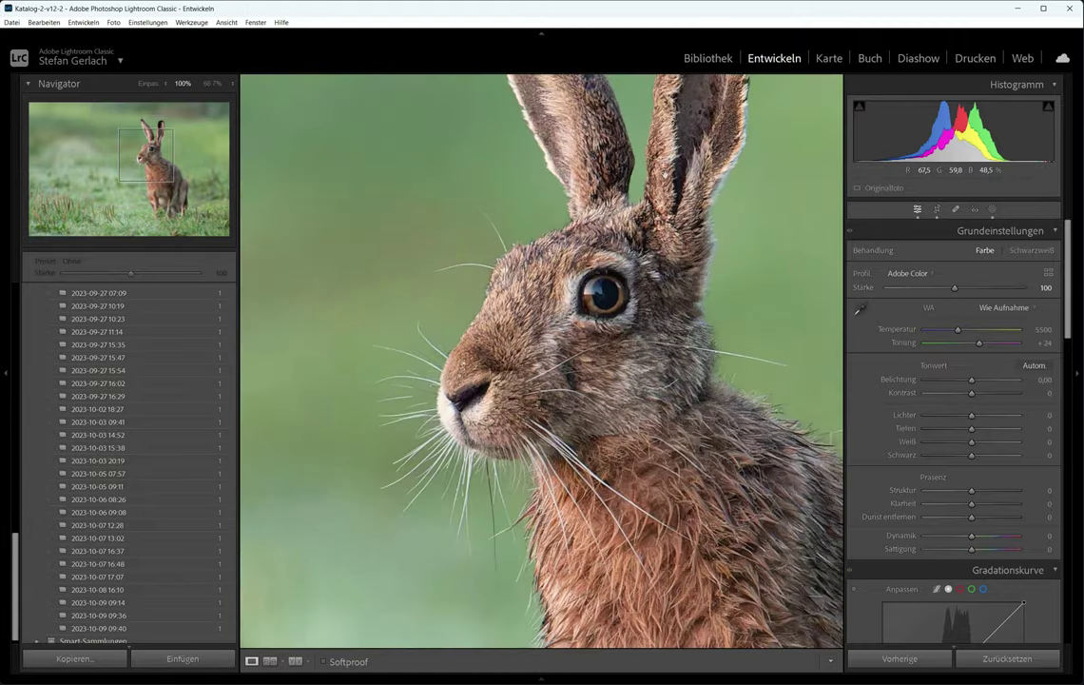
pyautogui.moveTo(542, 180); pyautogui.dragTo(524, 349)
pyautogui.click(992, 208)
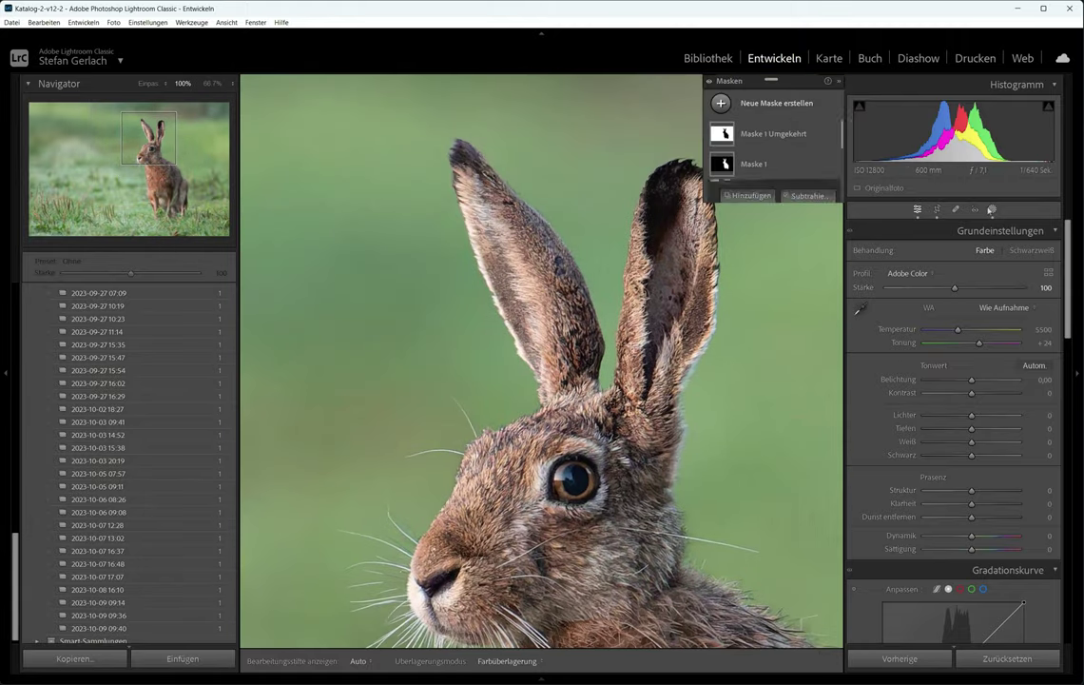
pyautogui.click(775, 138)
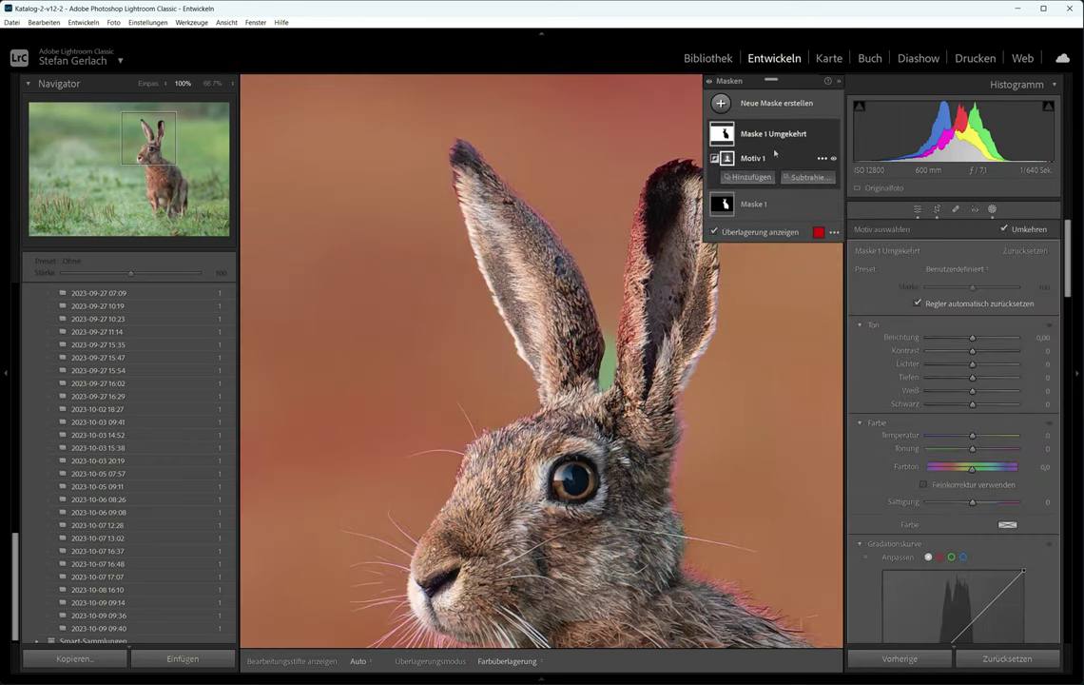
pyautogui.click(800, 178)
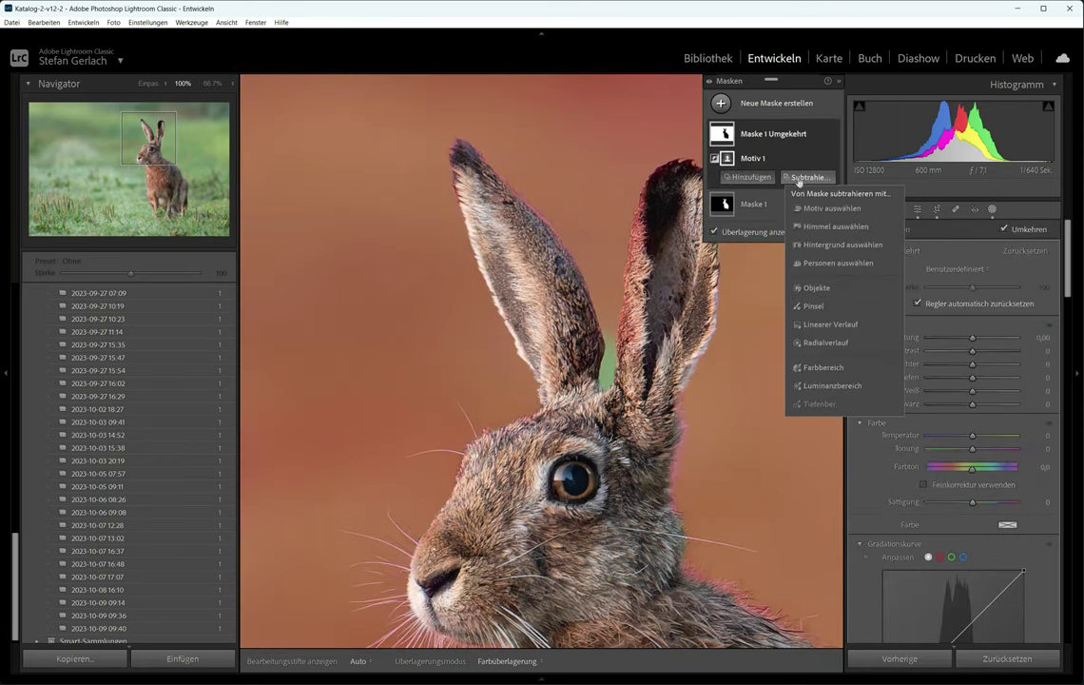
pyautogui.click(813, 305)
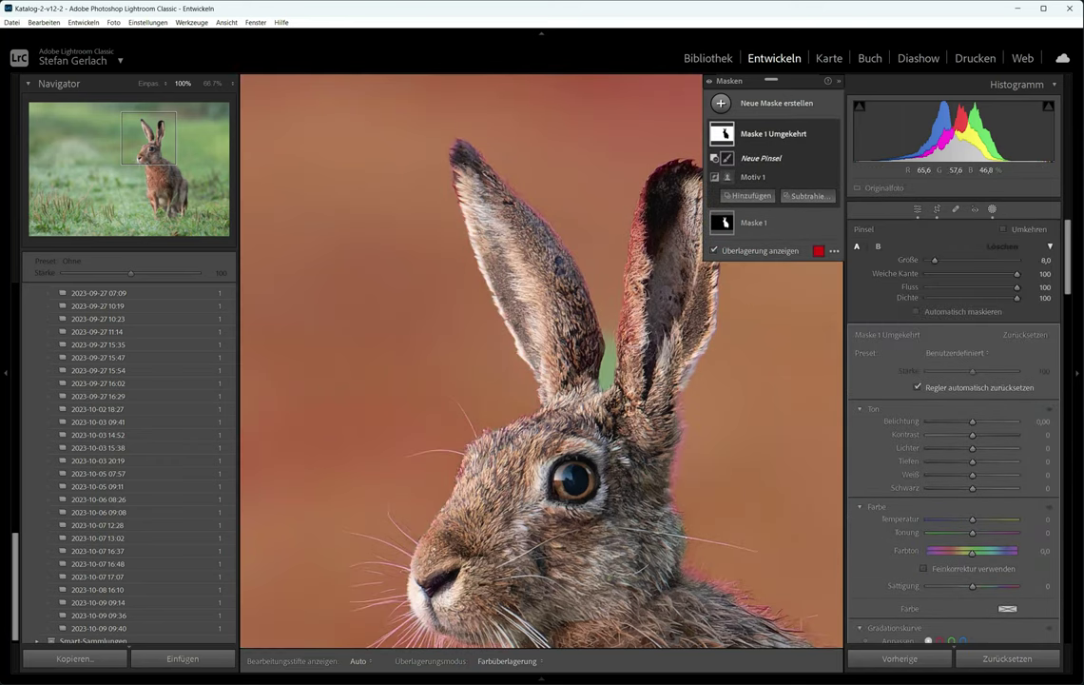
pyautogui.press('h')
pyautogui.press('alt')
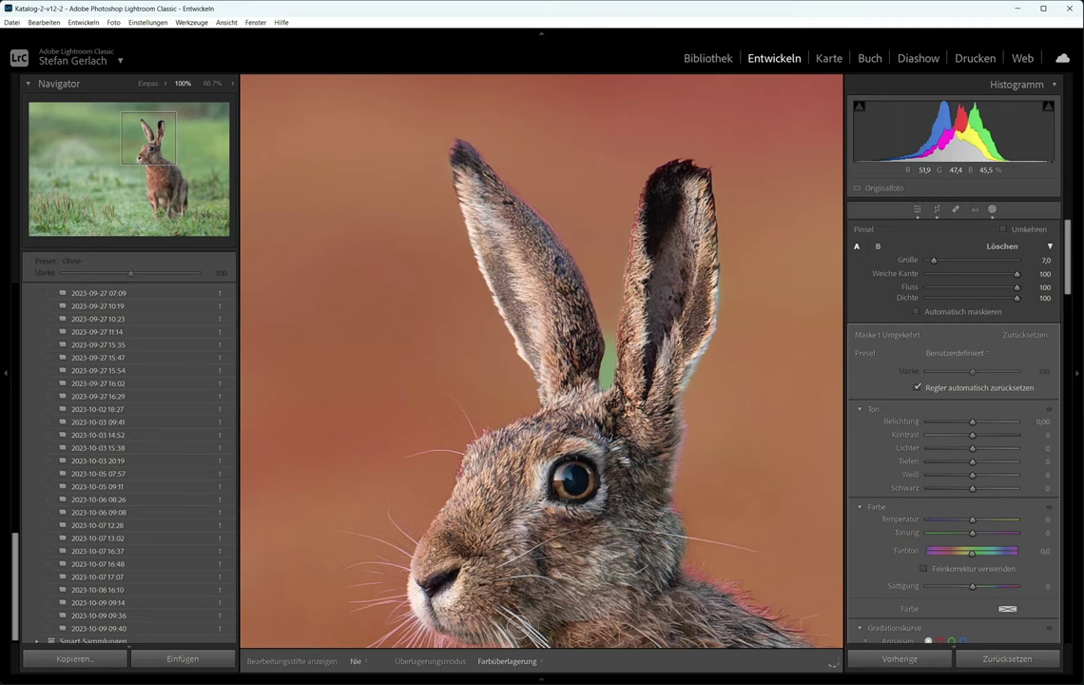
# Continue brushing the overlay off the hare's neck and back in the inverted mask.
pyautogui.press('h')
pyautogui.scroll(-3, 534, 601)
pyautogui.press('h')
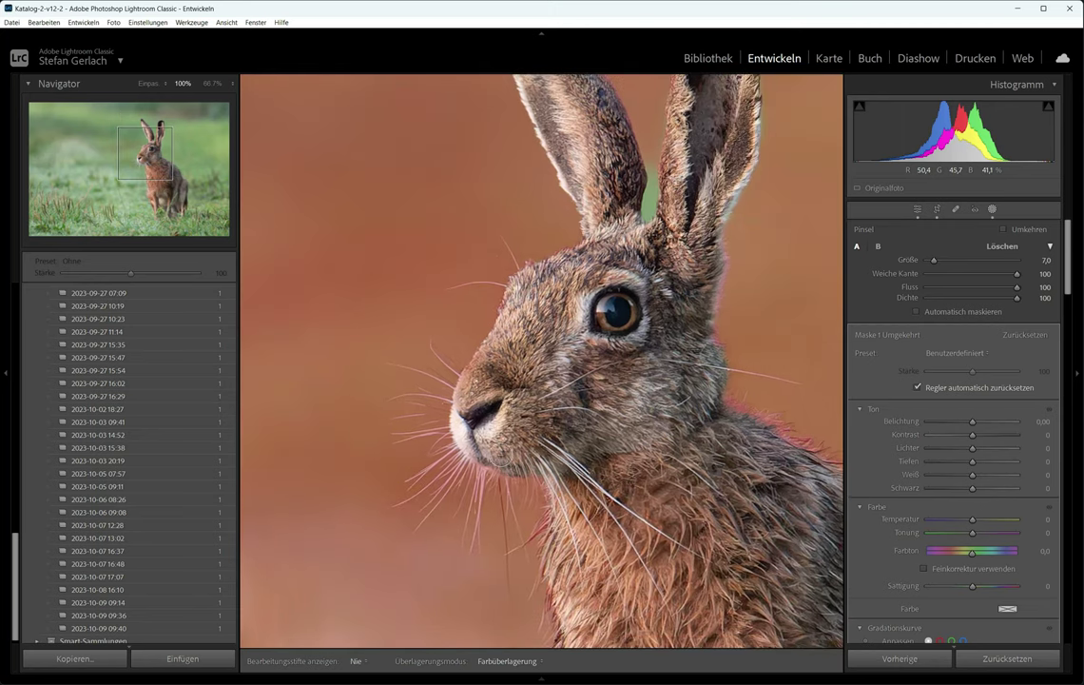
pyautogui.press('h')
pyautogui.scroll(-3, 598, 393)
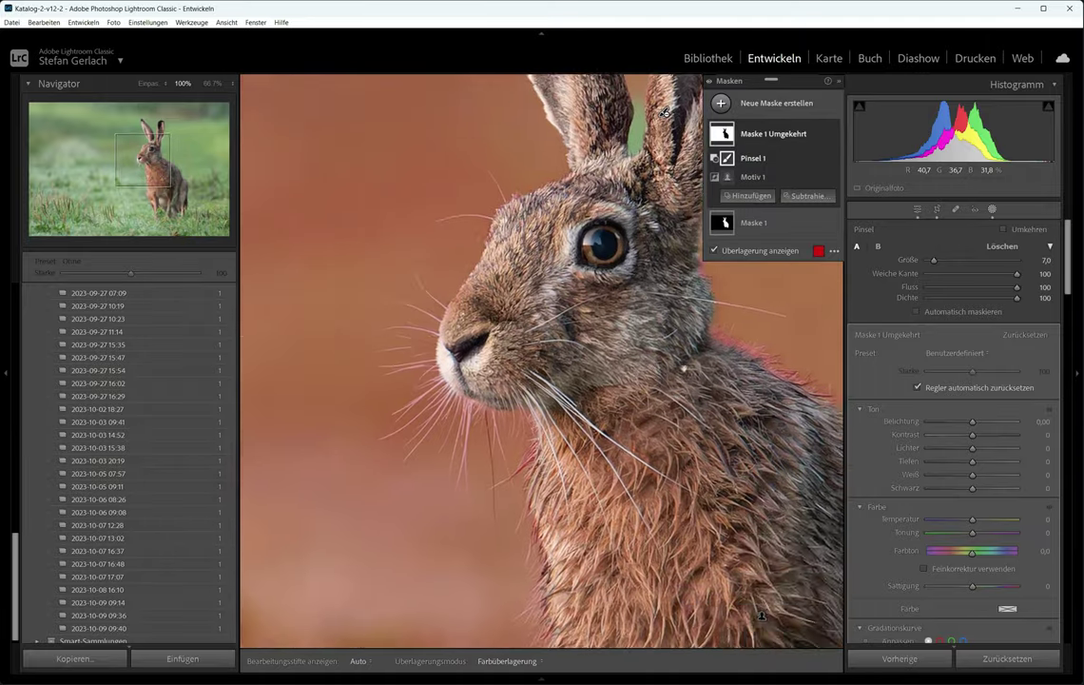
pyautogui.moveTo(664, 112); pyautogui.dragTo(551, 268)
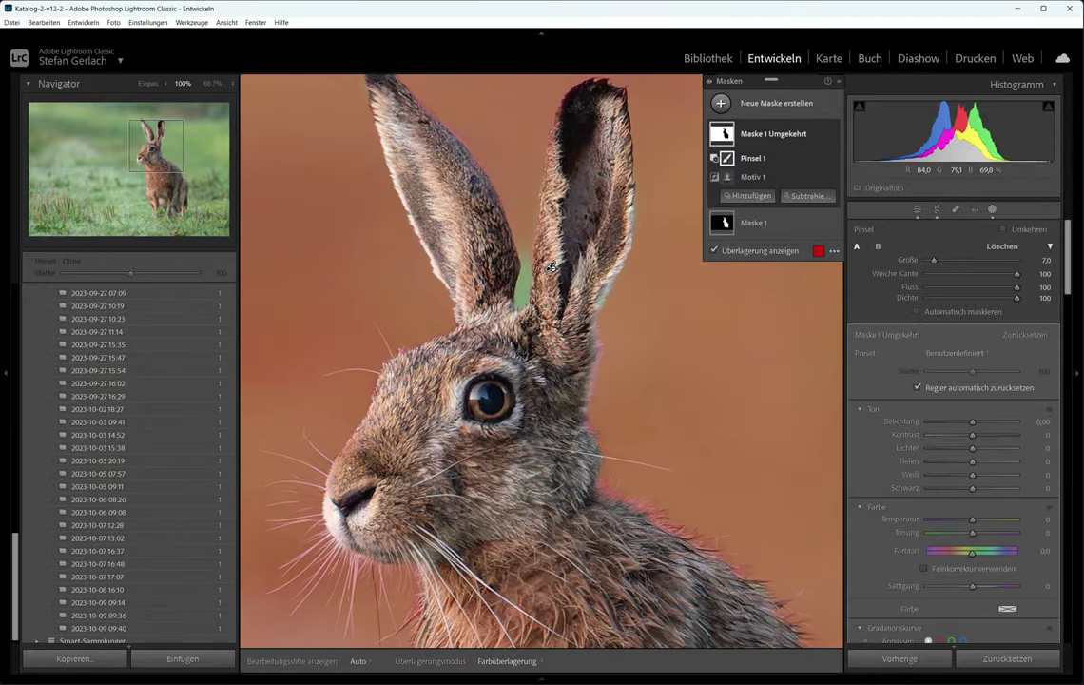
pyautogui.moveTo(551, 268); pyautogui.dragTo(522, 85)
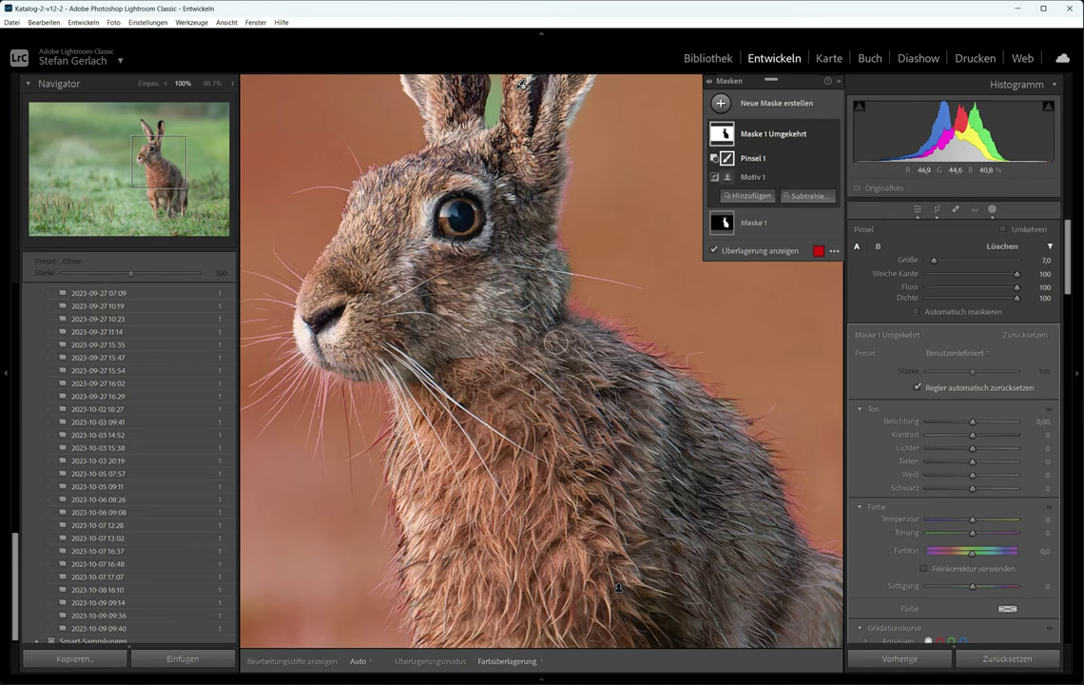
pyautogui.press('h')
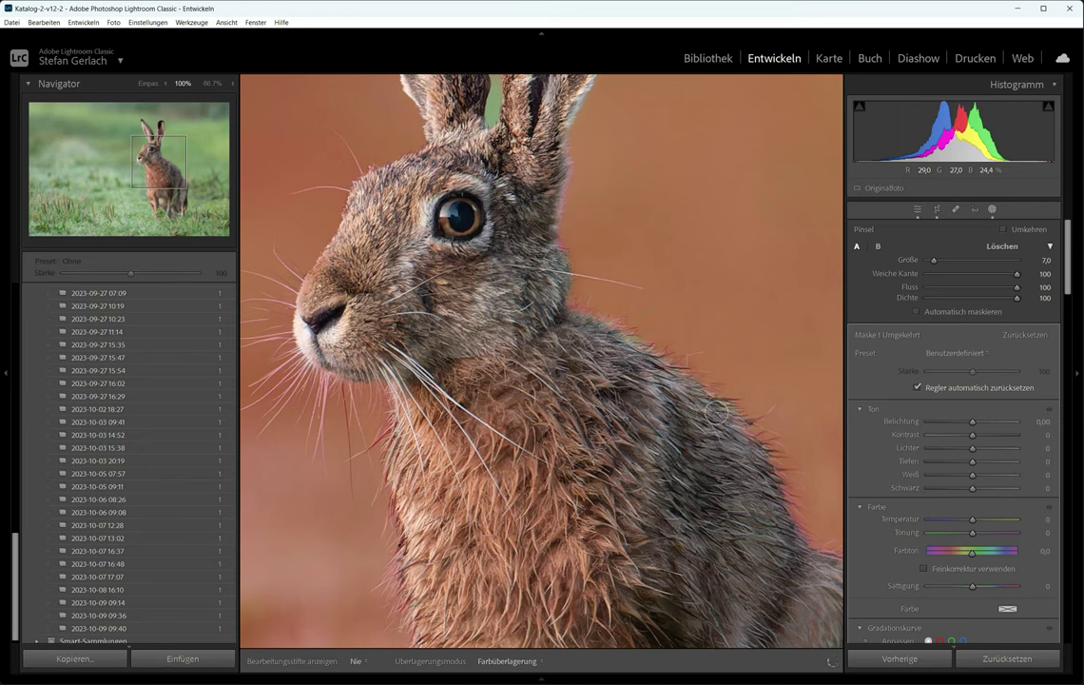
pyautogui.hotkey('shift', 'w')
pyautogui.press('h')
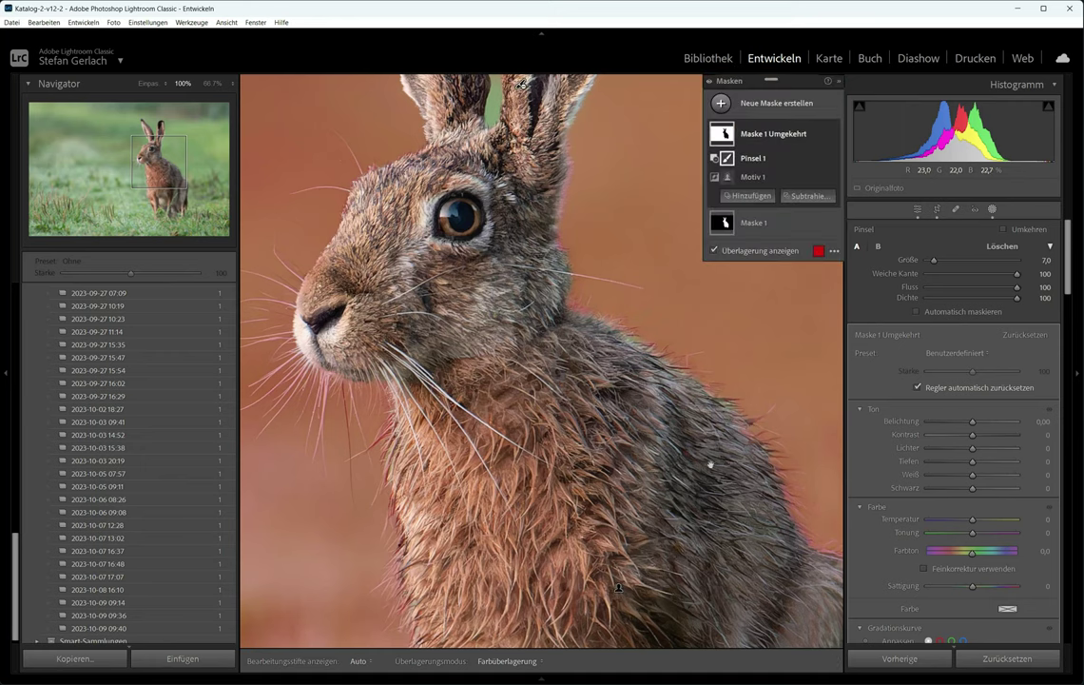
pyautogui.hotkey('shift', 'w')
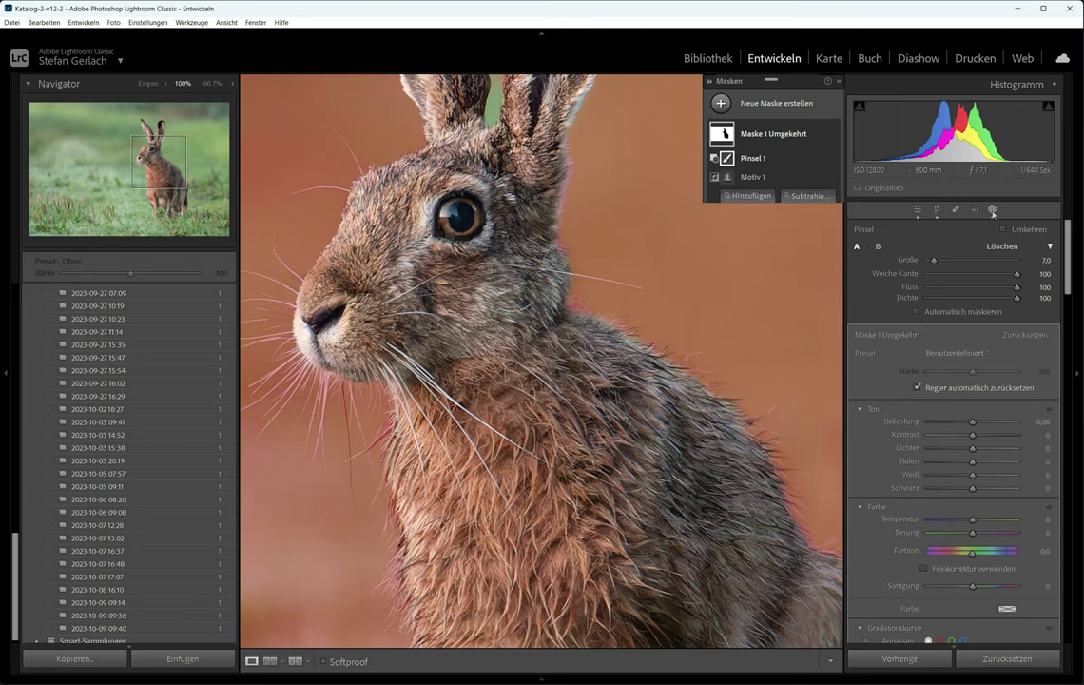
# Add the unmasked green gap between the ears to the inverted mask with a size 4 brush.
pyautogui.moveTo(522, 181); pyautogui.dragTo(578, 290)
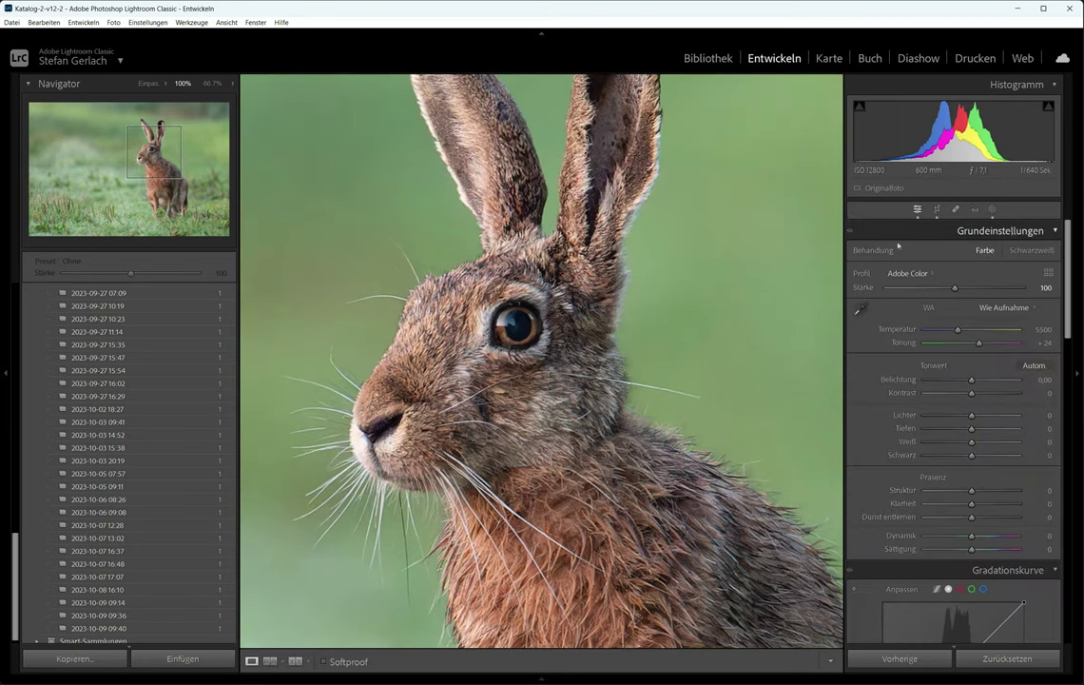
pyautogui.hotkey('shift', 'w')
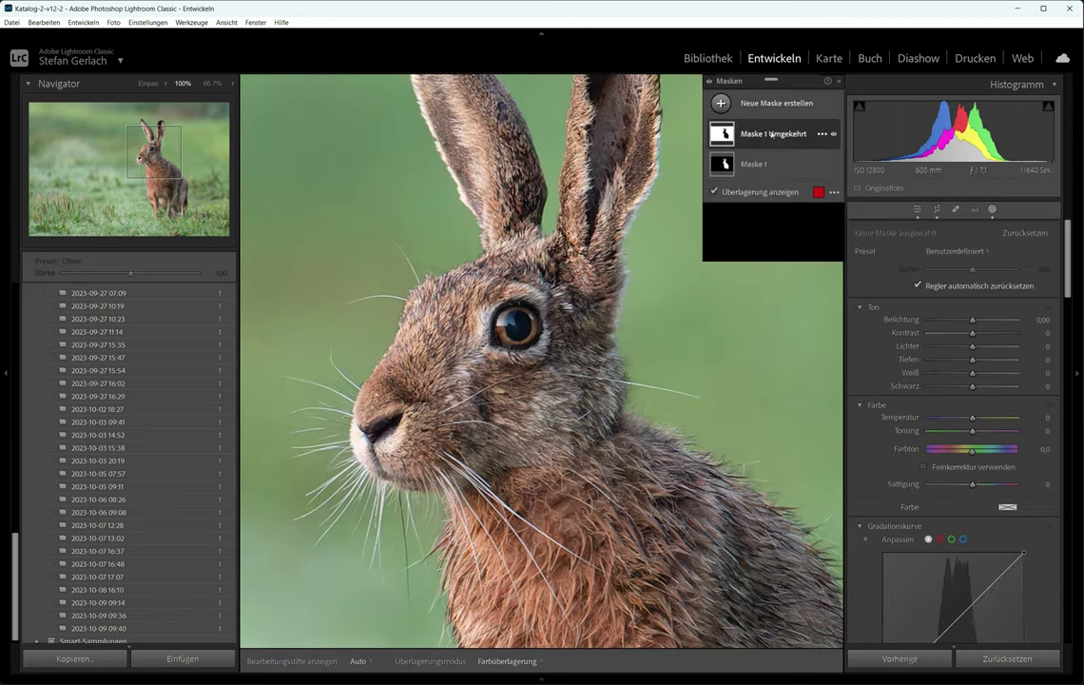
pyautogui.click(766, 133)
pyautogui.click(761, 197)
pyautogui.click(767, 314)
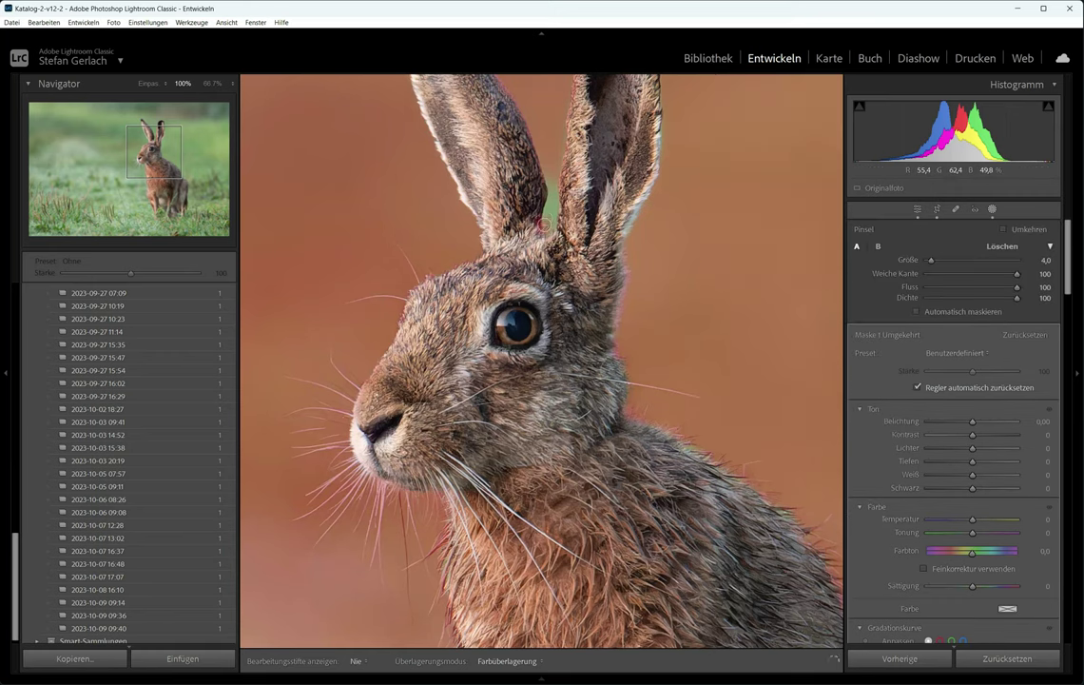
pyautogui.moveTo(539, 228); pyautogui.dragTo(553, 183)
pyautogui.moveTo(549, 228); pyautogui.dragTo(551, 227)
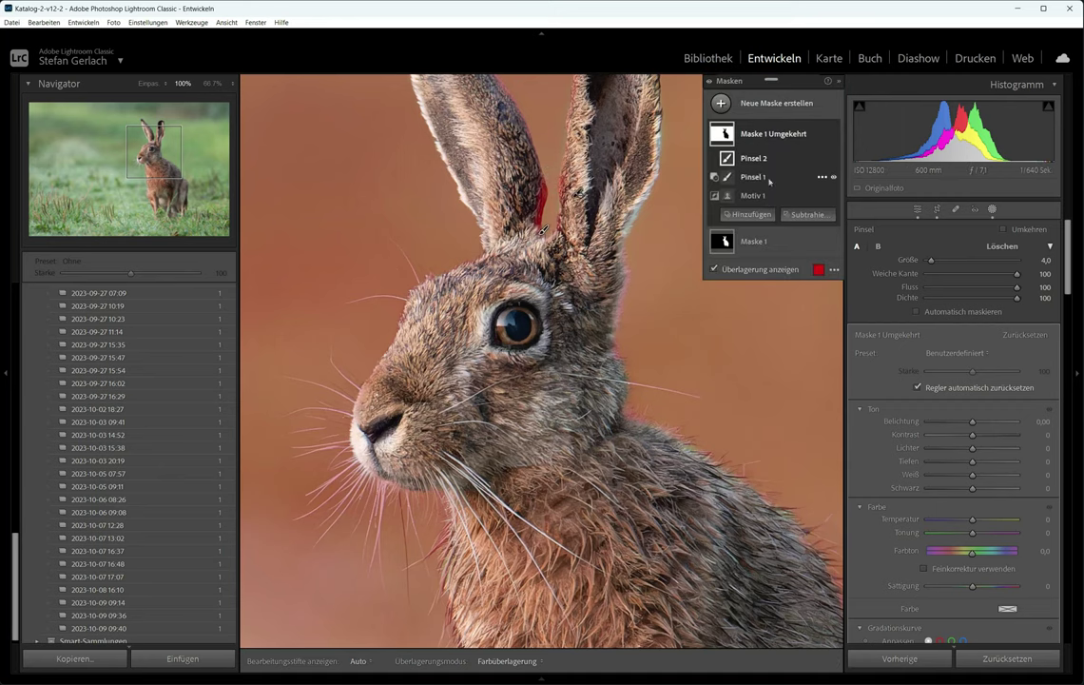
# Use the existing subtracting brush, Pinsel 1, to clean up the inner edge of the hare's ear, and leave masking.
pyautogui.click(757, 177)
pyautogui.moveTo(477, 174); pyautogui.dragTo(538, 208)
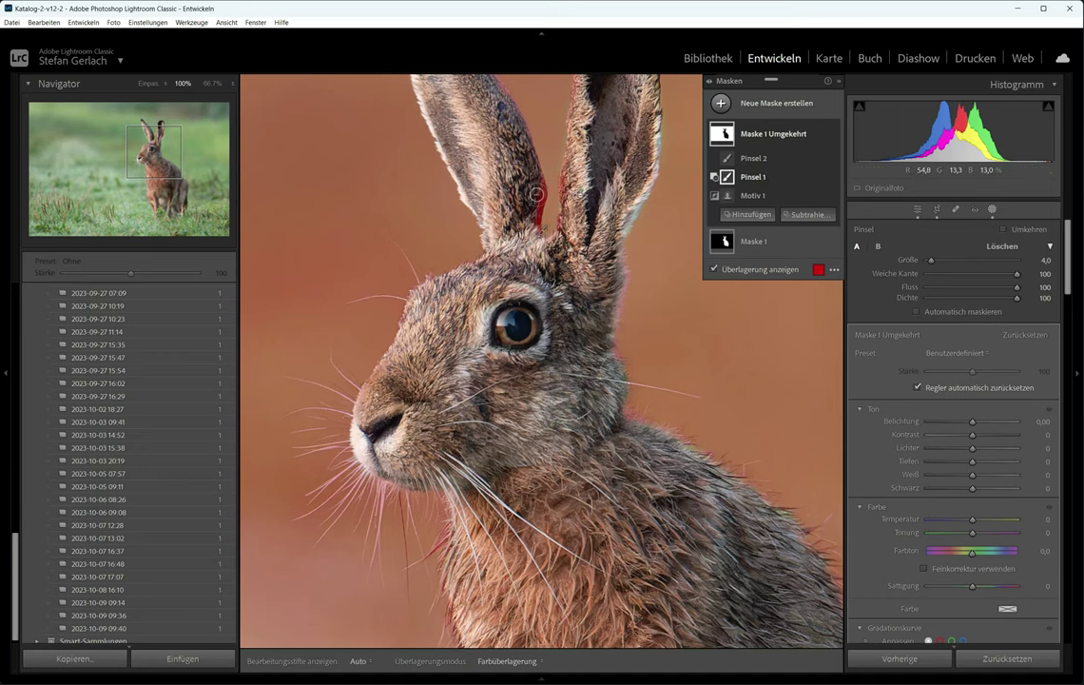
pyautogui.click(512, 160)
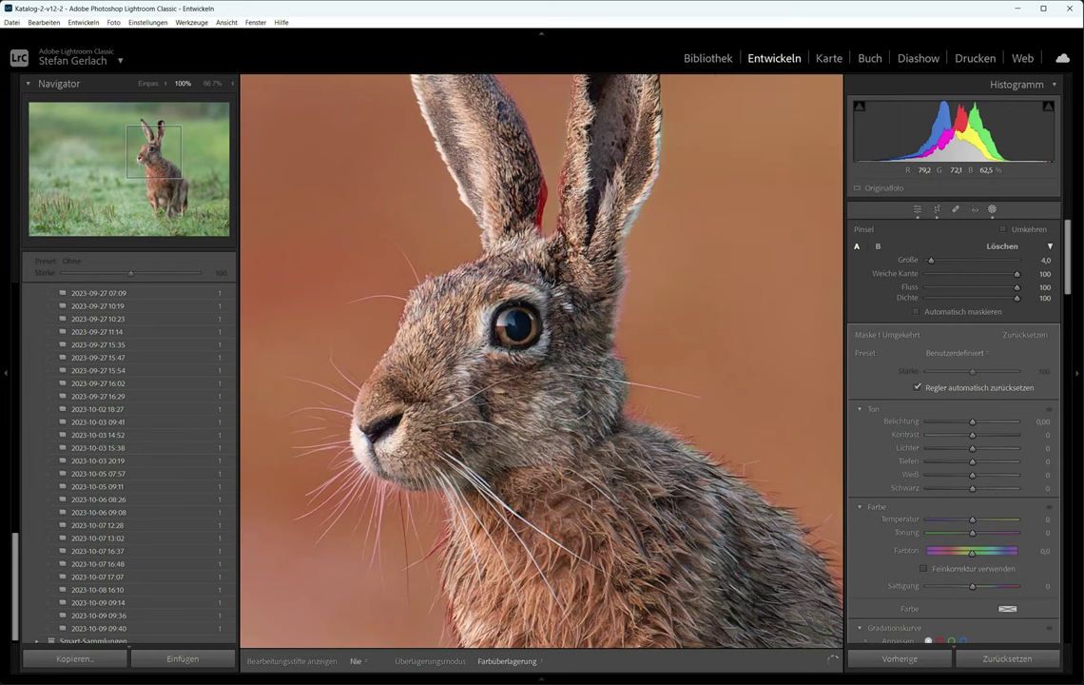
pyautogui.click(992, 210)
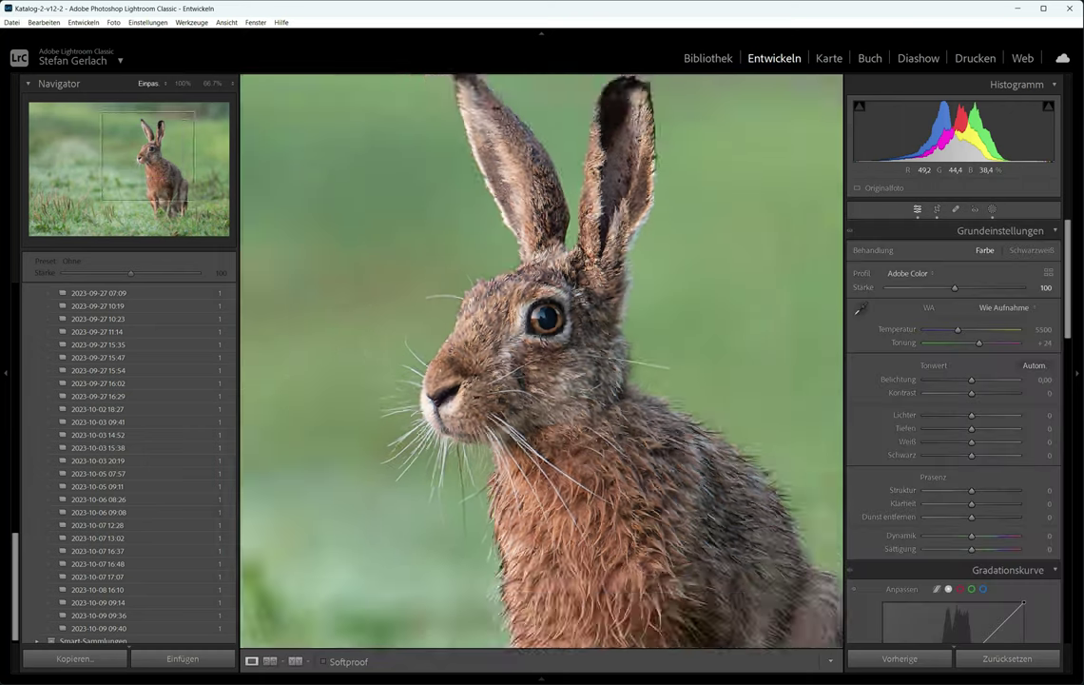
# Check the overlays of the inverted background mask and the hare mask Maske 1 over the whole photo.
pyautogui.click(601, 307)
pyautogui.click(601, 307)
pyautogui.click(601, 307)
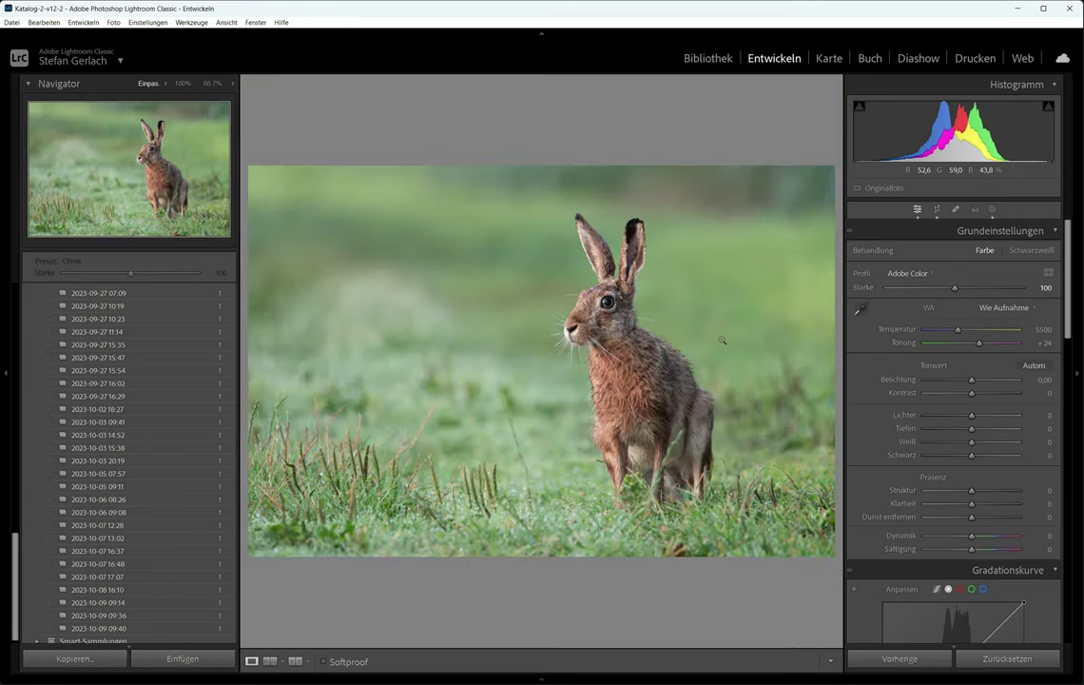
pyautogui.hotkey('shift', 'w')
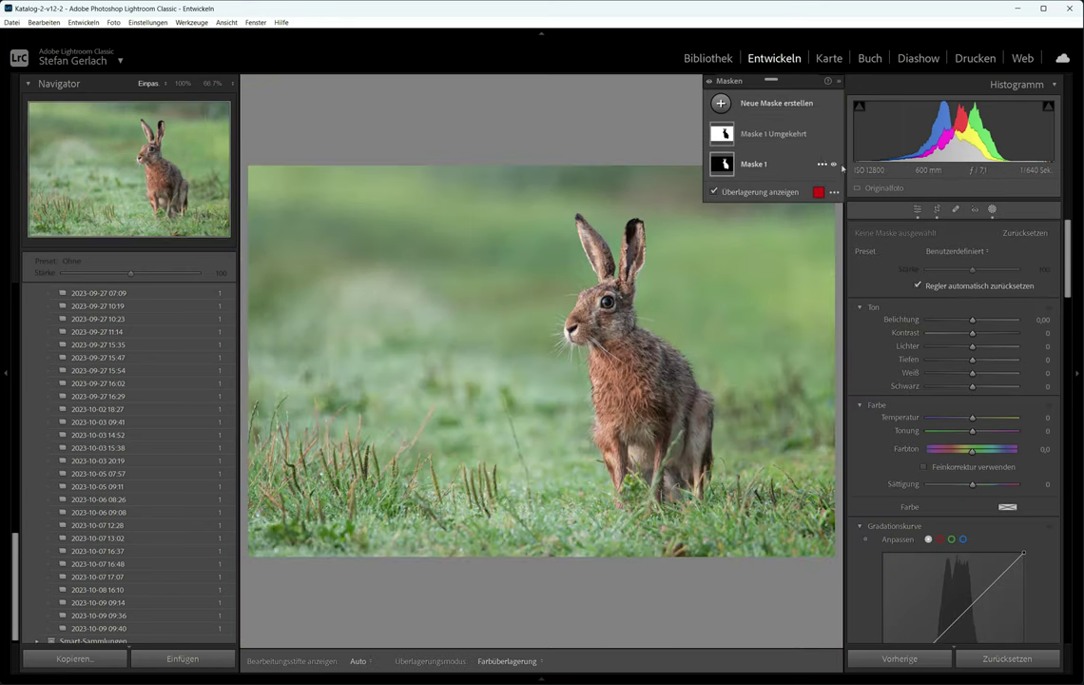
pyautogui.click(774, 136)
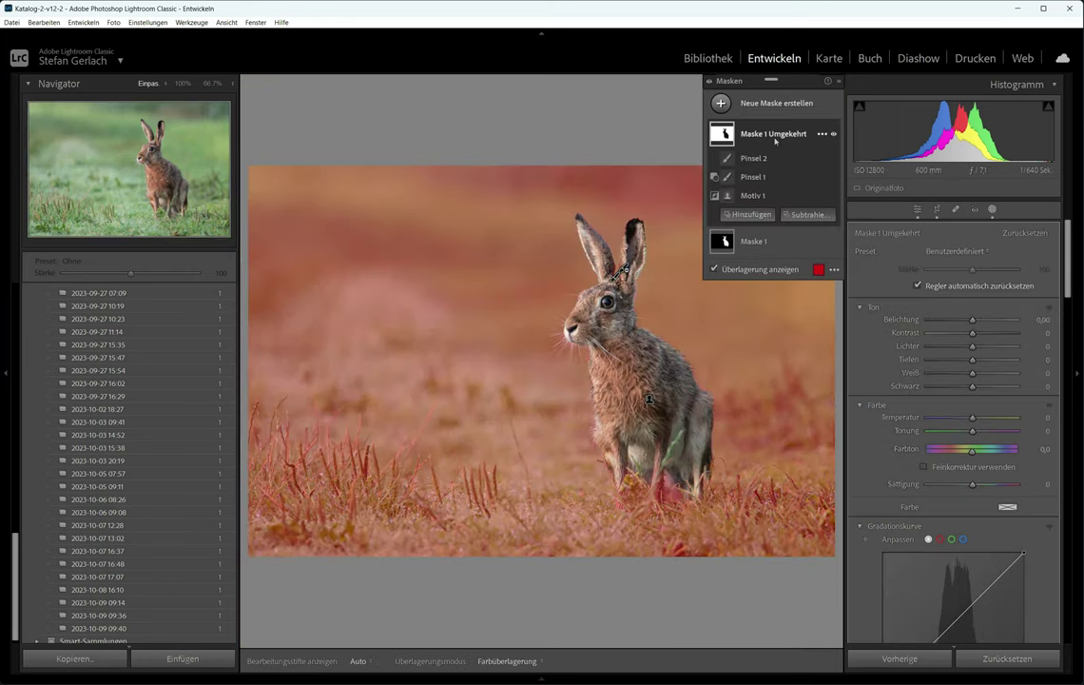
pyautogui.click(758, 244)
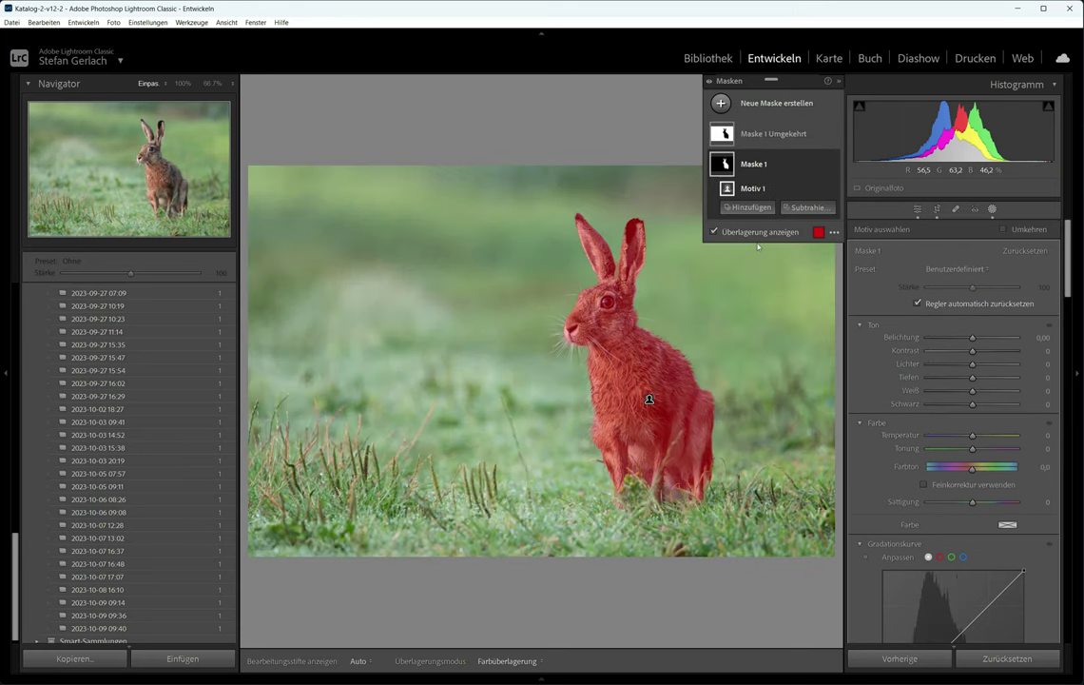
pyautogui.doubleClick(756, 188)
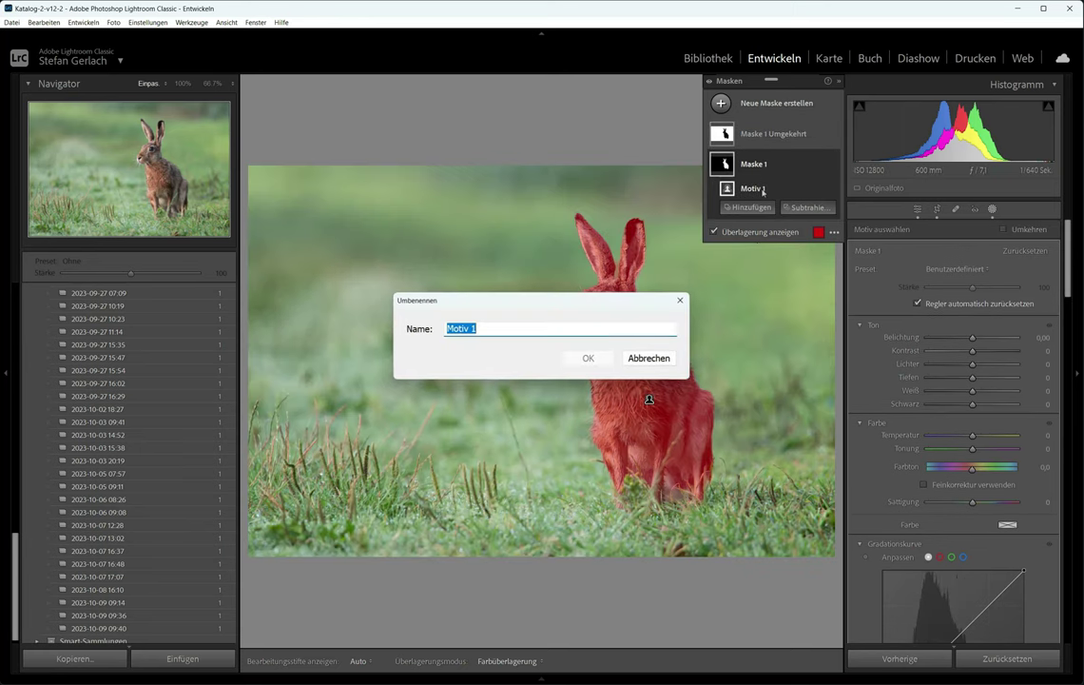
pyautogui.click(584, 361)
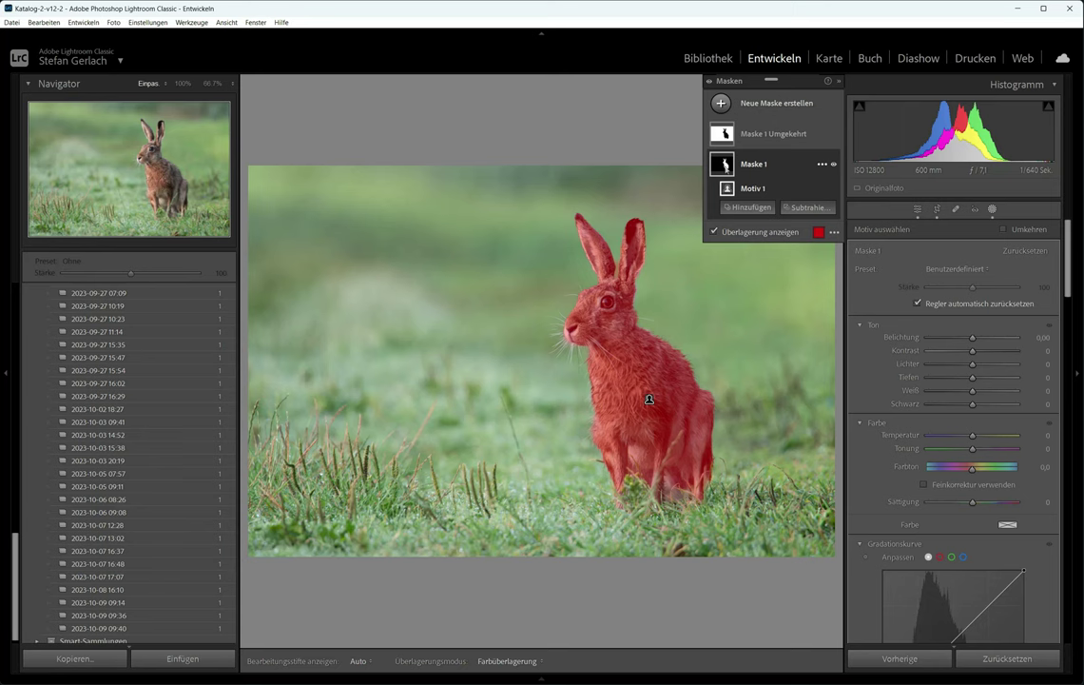
# Select the inverted background mask Maske 1 Umgekehrt, hide its overlay and set its contrast to -50.
pyautogui.click(765, 143)
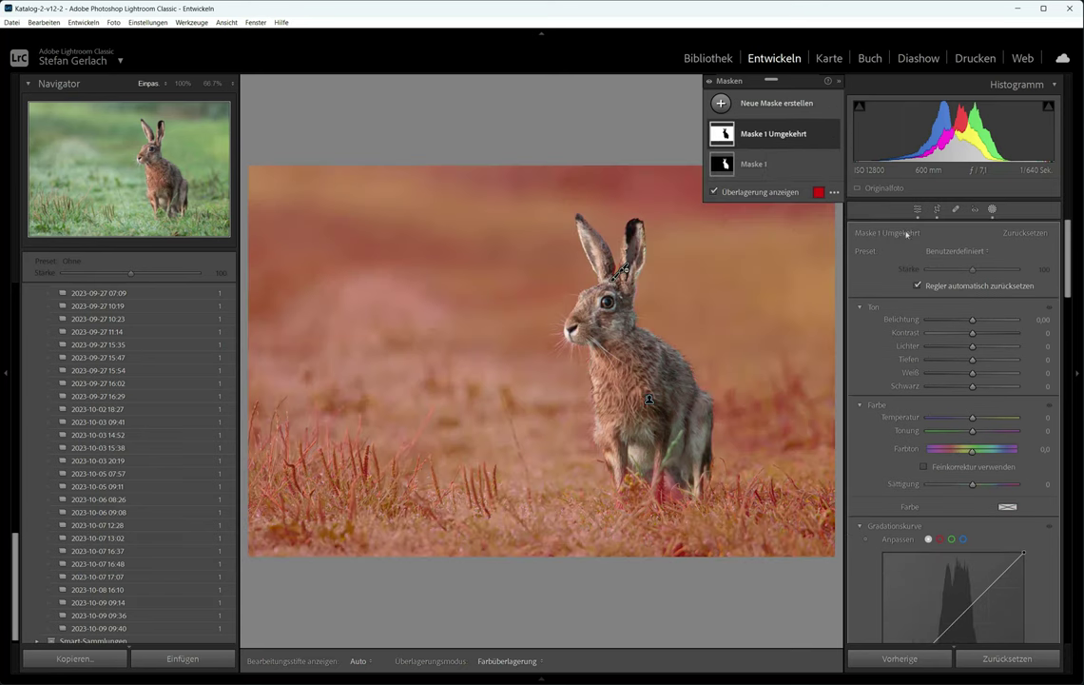
pyautogui.click(745, 194)
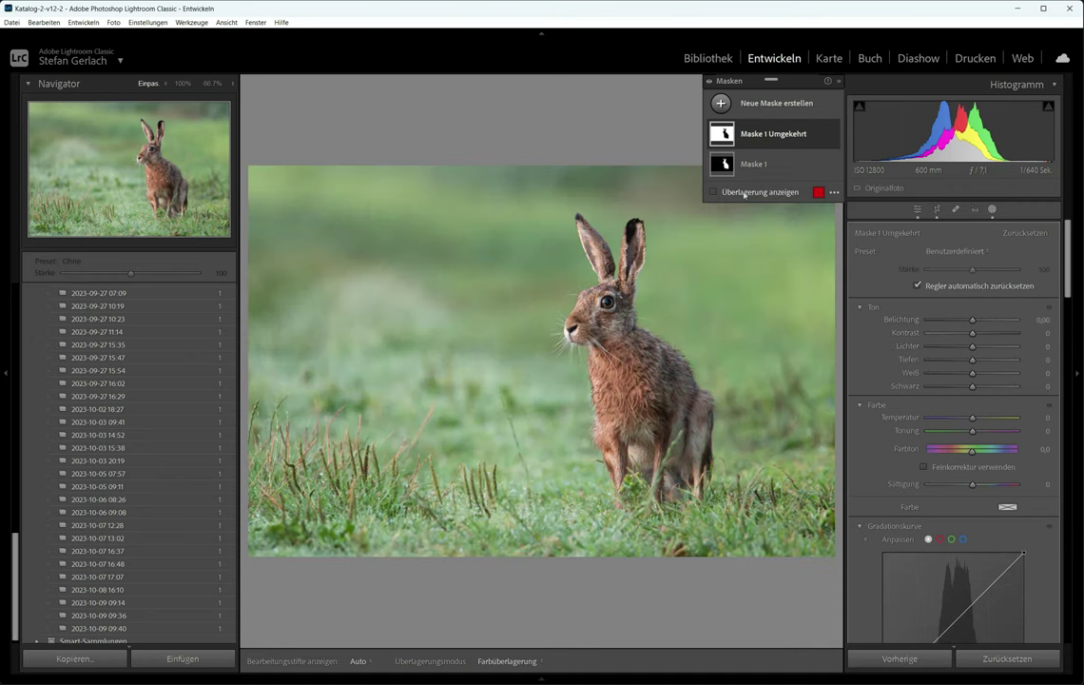
pyautogui.moveTo(971, 336)
pyautogui.mouseDown()
pyautogui.moveTo(1000, 333)
pyautogui.moveTo(971, 333)
pyautogui.mouseUp()
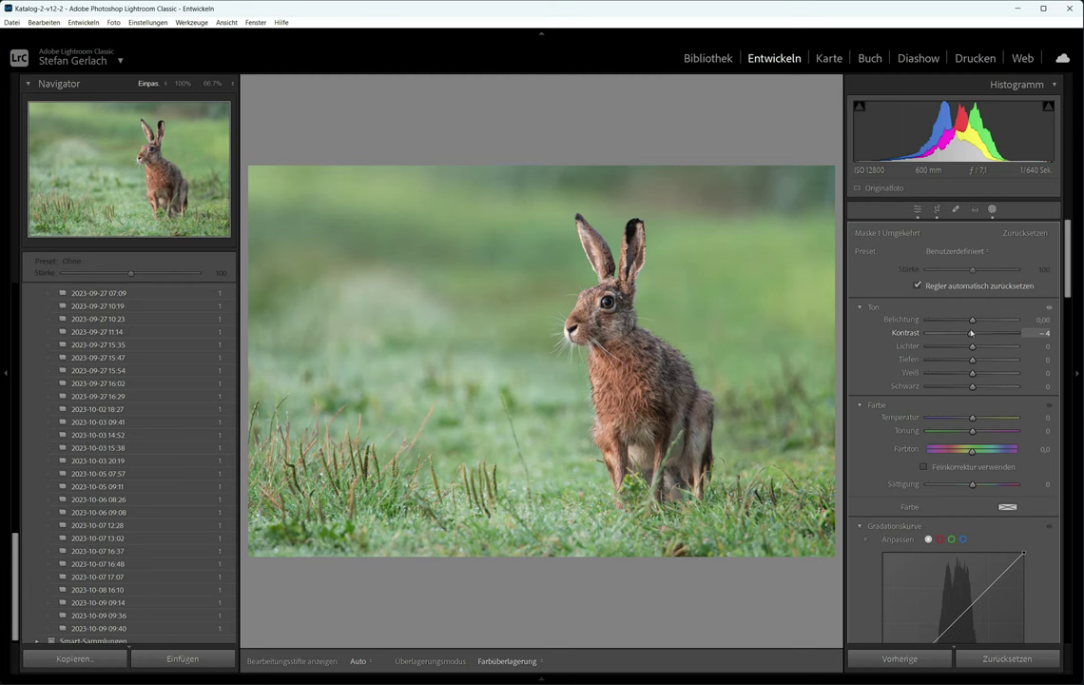
pyautogui.moveTo(971, 334); pyautogui.dragTo(949, 337)
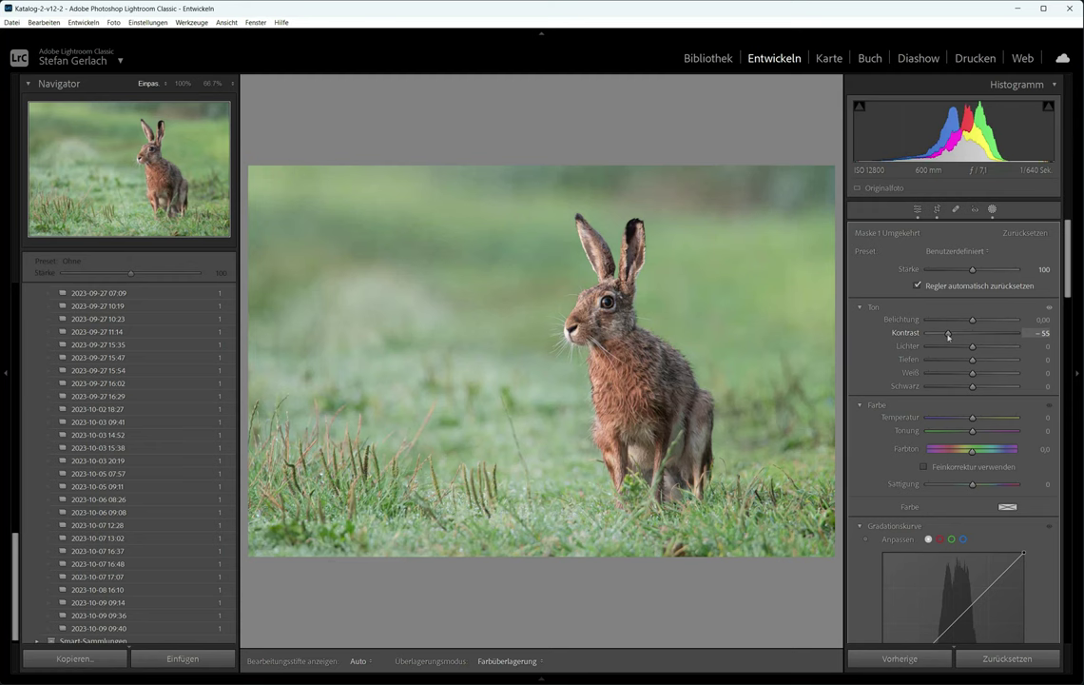
pyautogui.moveTo(948, 337)
pyautogui.mouseDown()
pyautogui.moveTo(979, 338)
pyautogui.moveTo(950, 340)
pyautogui.mouseUp()
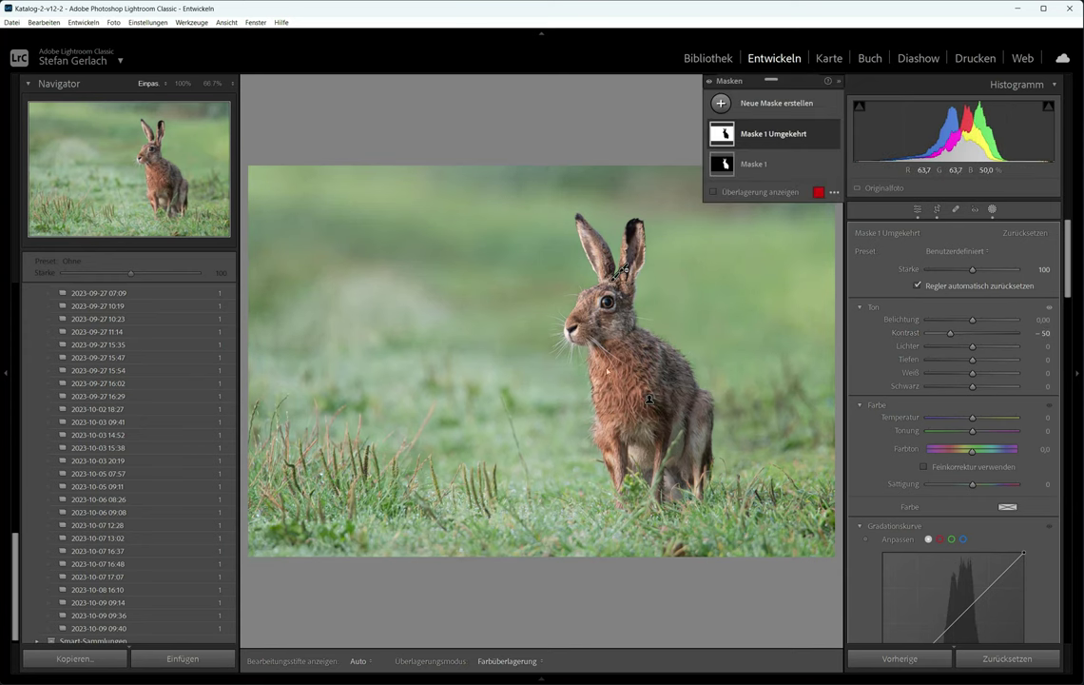
# Try soft background settings in the inverted mask, with Struktur at -82 and Klarheit at -100.
pyautogui.scroll(-3, 1042, 388)
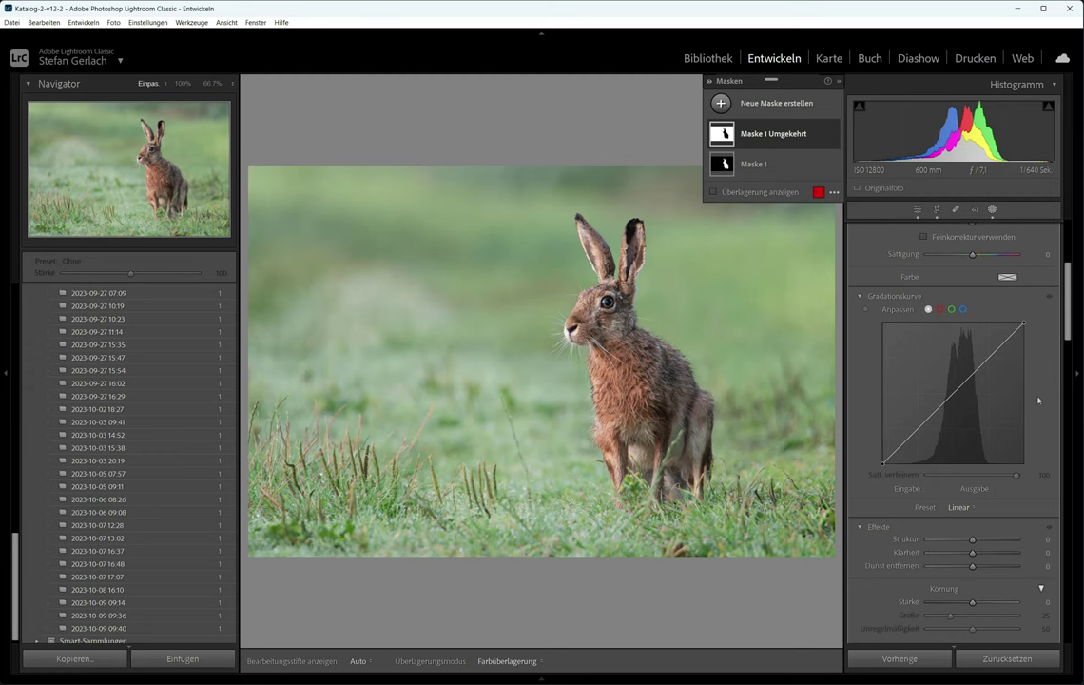
pyautogui.click(937, 540)
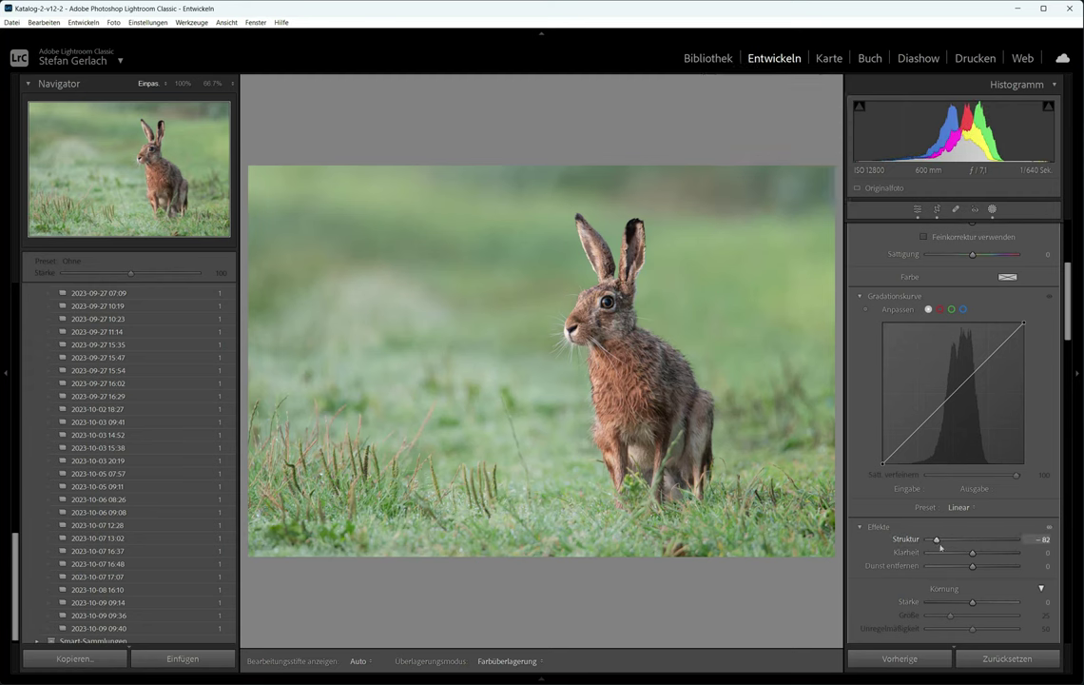
pyautogui.moveTo(936, 552); pyautogui.dragTo(929, 554)
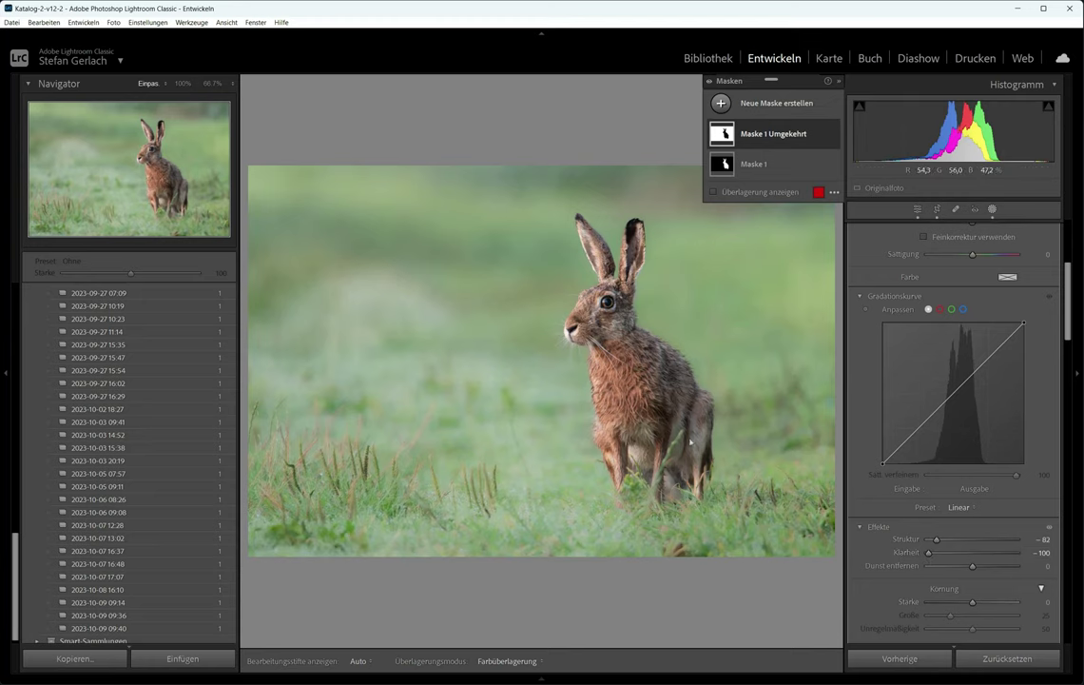
# Inspect the hare's head and whiskers up close, and set the background mask to Struktur -66 and Klarheit -33.
pyautogui.click(585, 294)
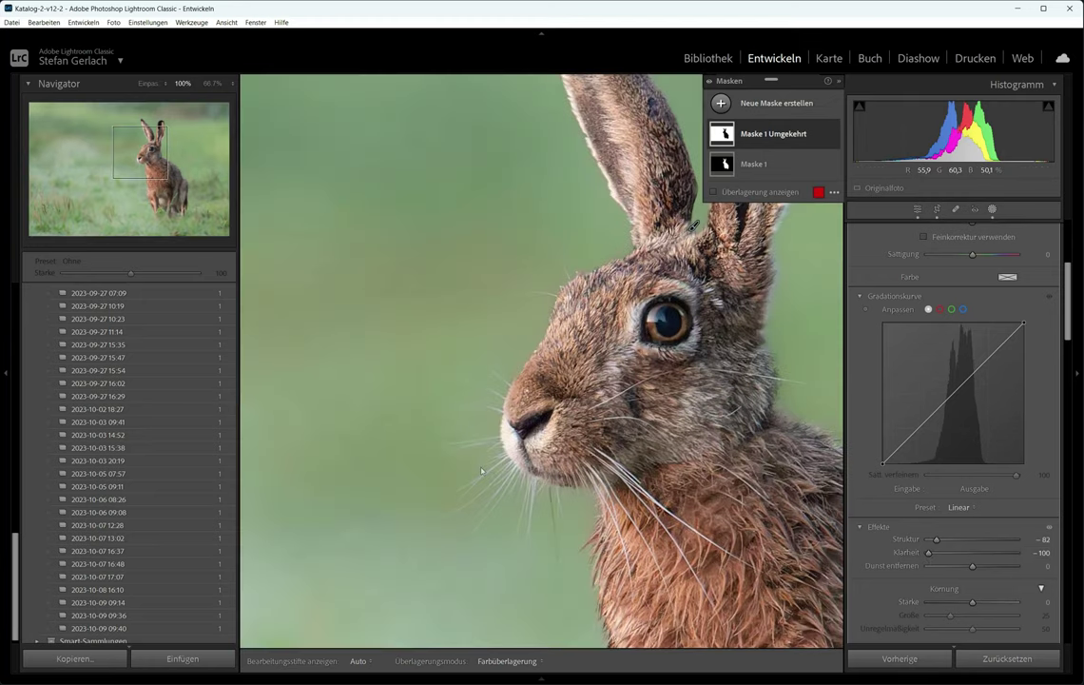
pyautogui.hotkey('ctrl', '-')
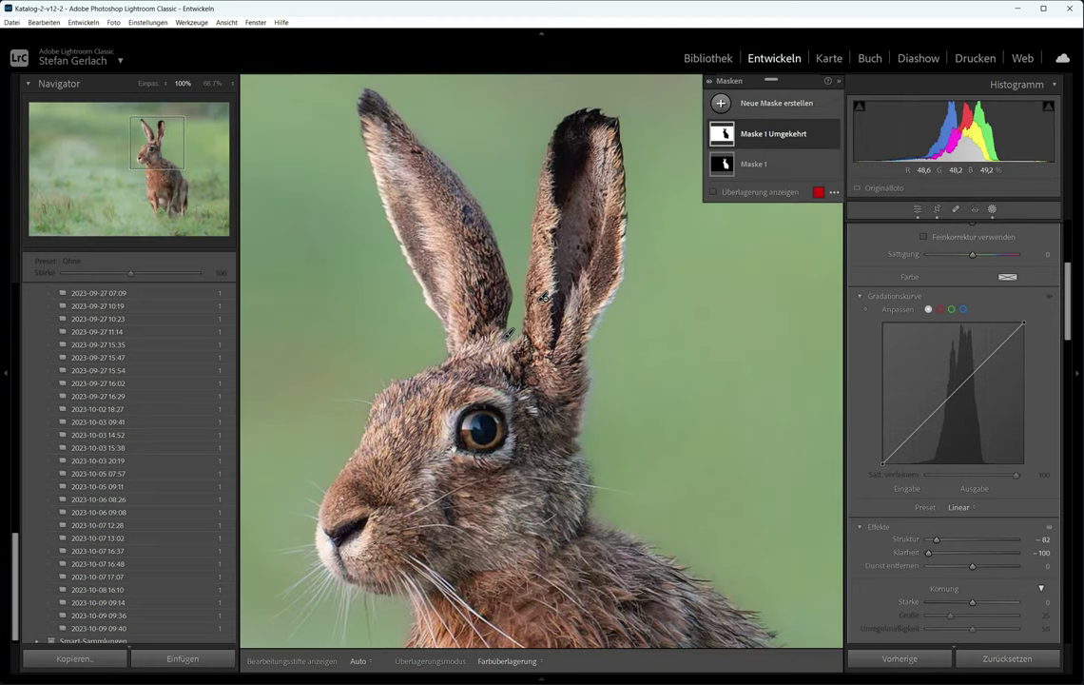
pyautogui.moveTo(532, 428); pyautogui.dragTo(596, 323)
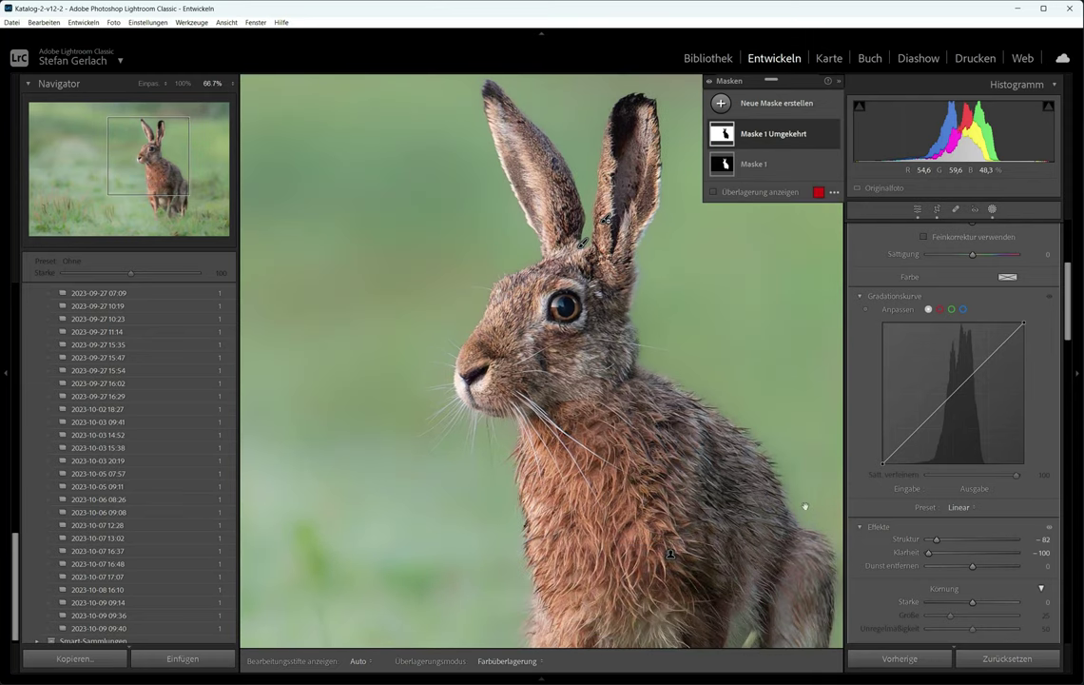
pyautogui.moveTo(936, 539); pyautogui.dragTo(964, 560)
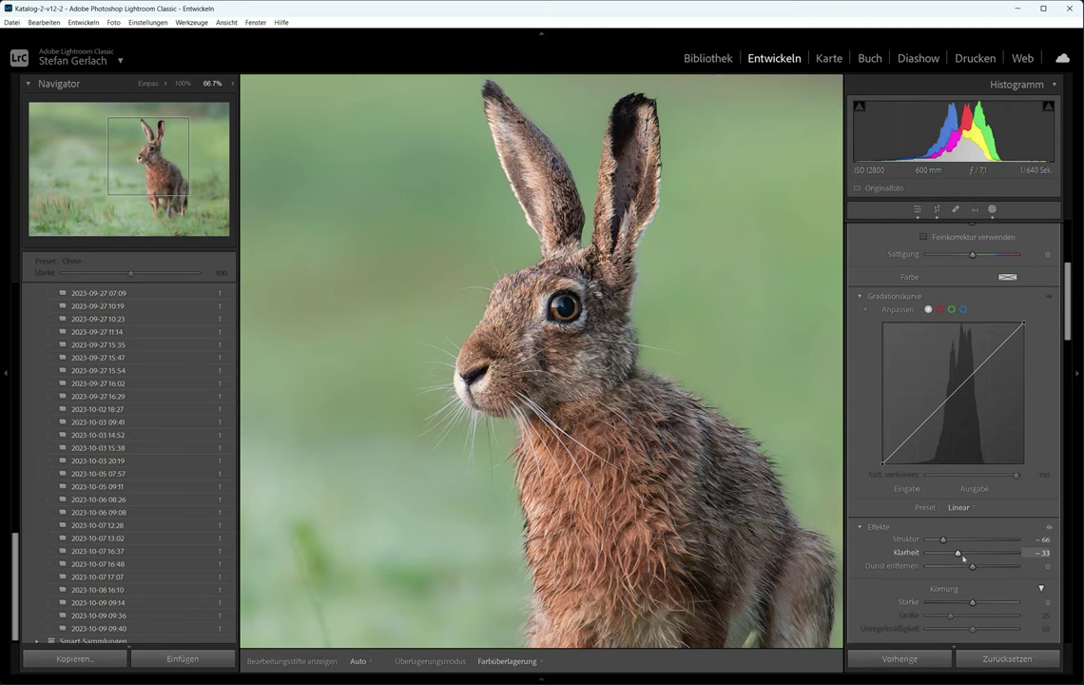
pyautogui.press('z')
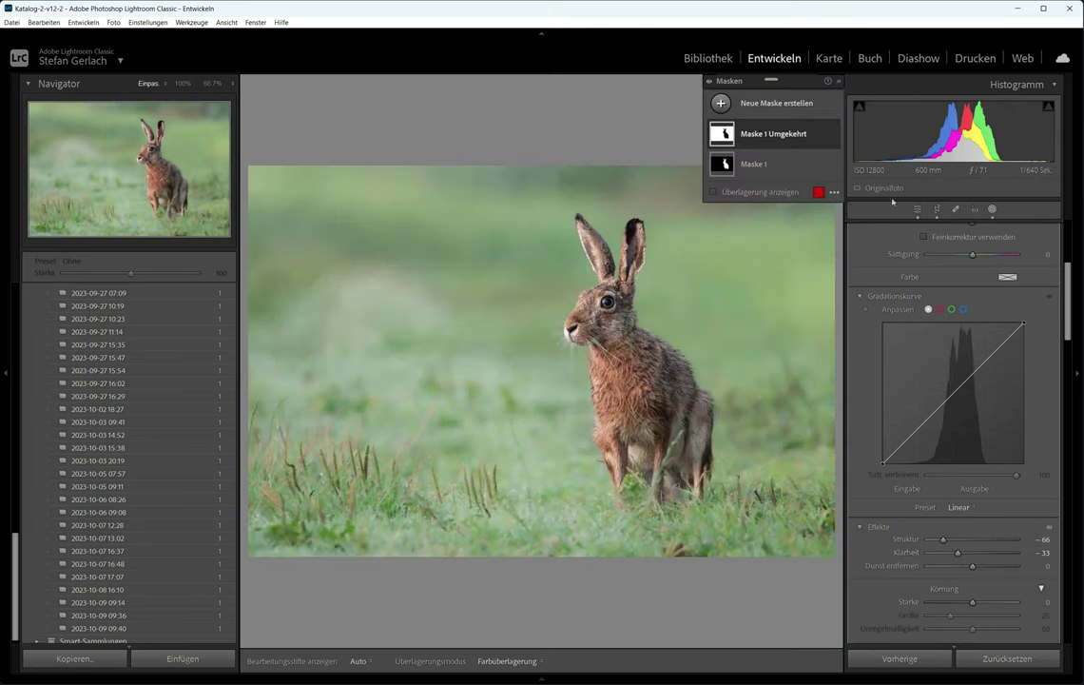
# Compare the photo with and without the inverted background mask by toggling the mask's visibility.
pyautogui.click(835, 135)
pyautogui.click(834, 135)
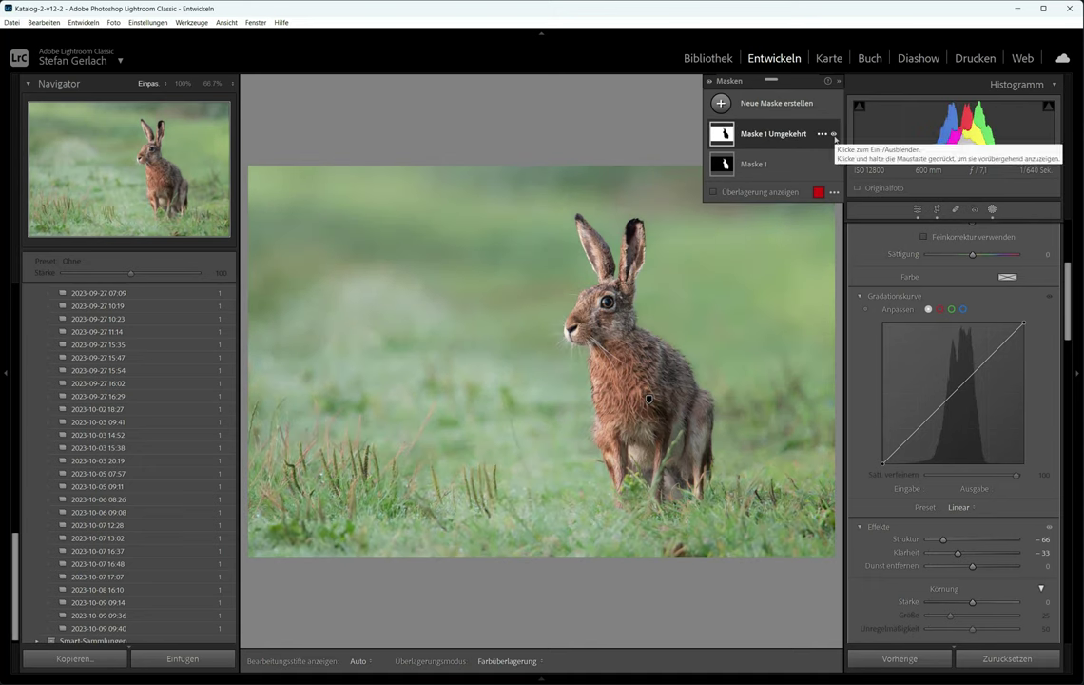
pyautogui.click(834, 135)
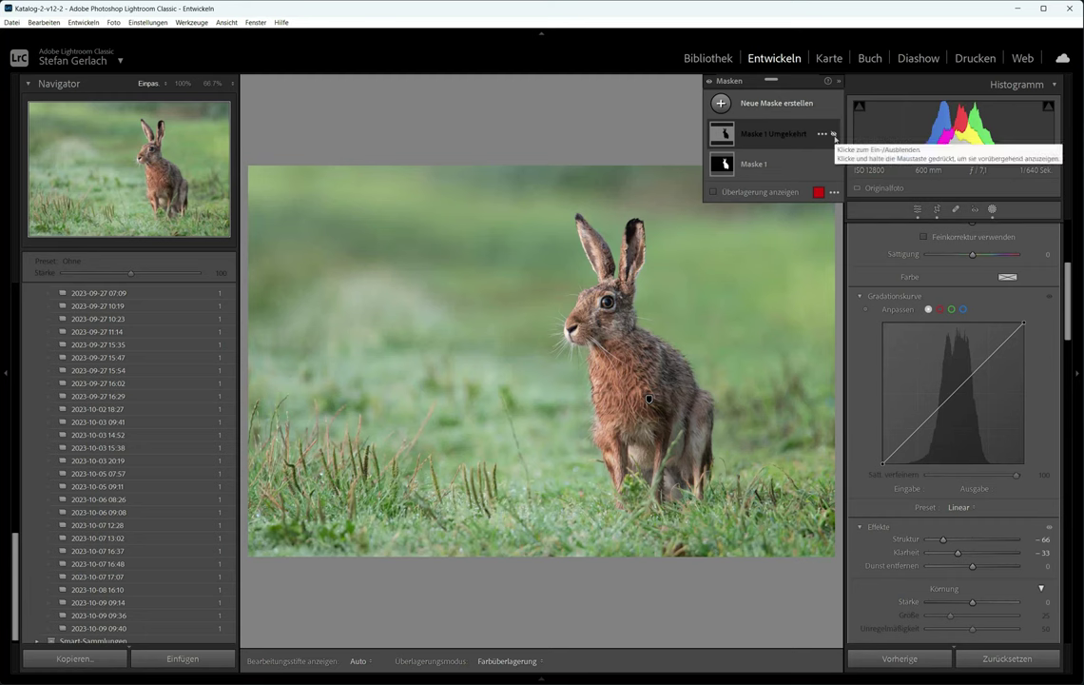
pyautogui.click(834, 135)
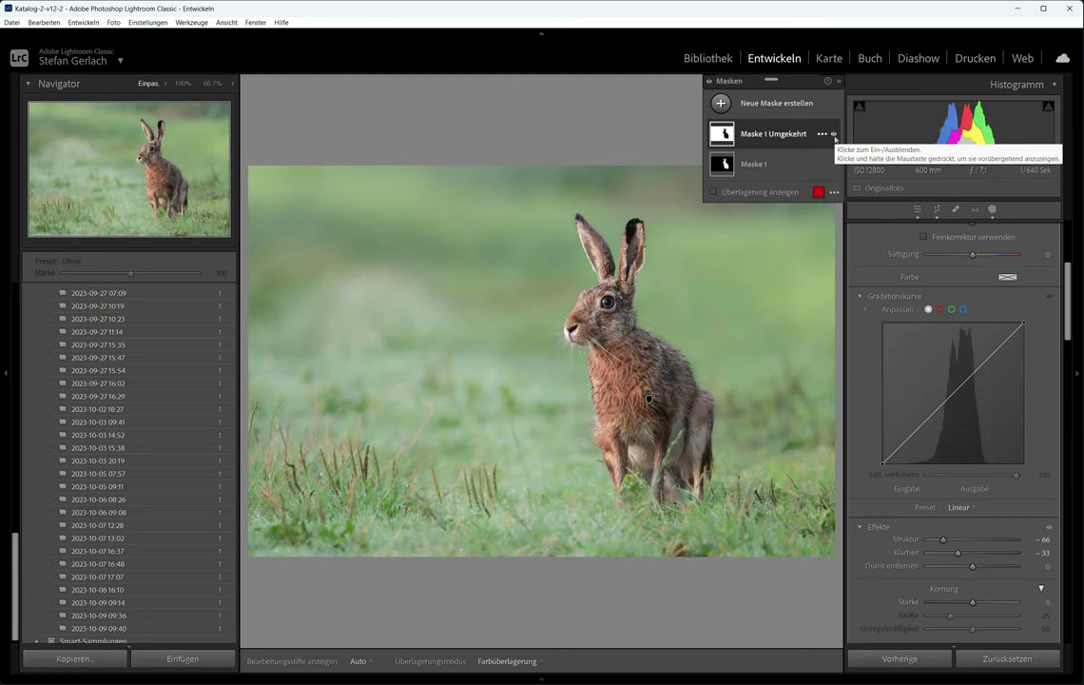
# Raise the exposure of the hare mask Maske 1 slightly, and leave masking.
pyautogui.click(993, 211)
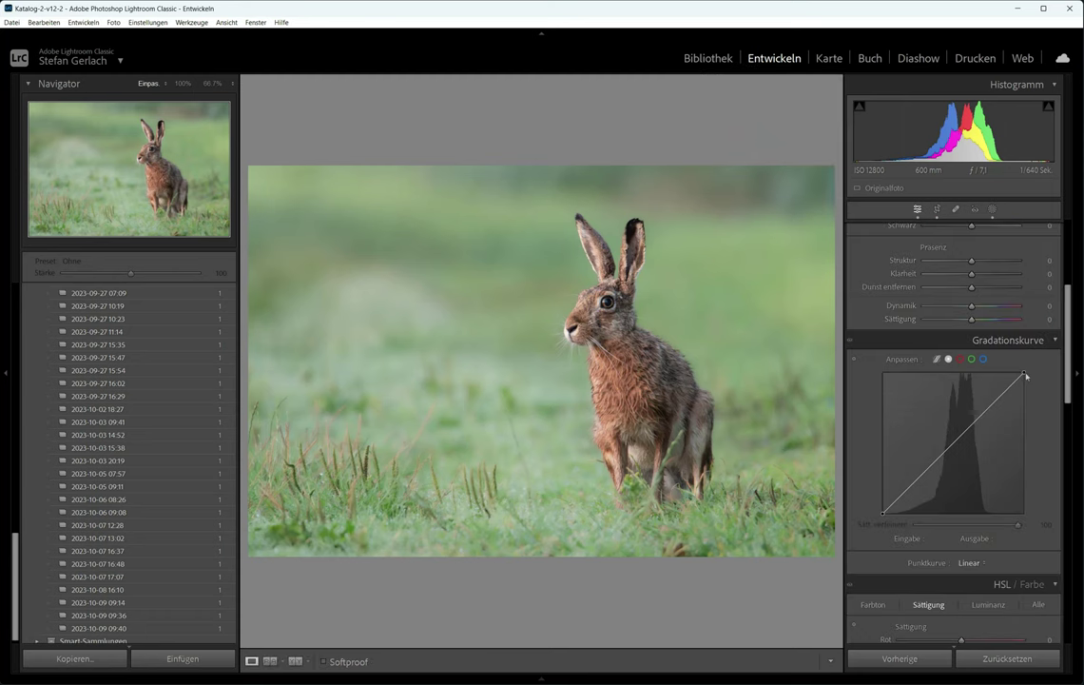
pyautogui.click(993, 209)
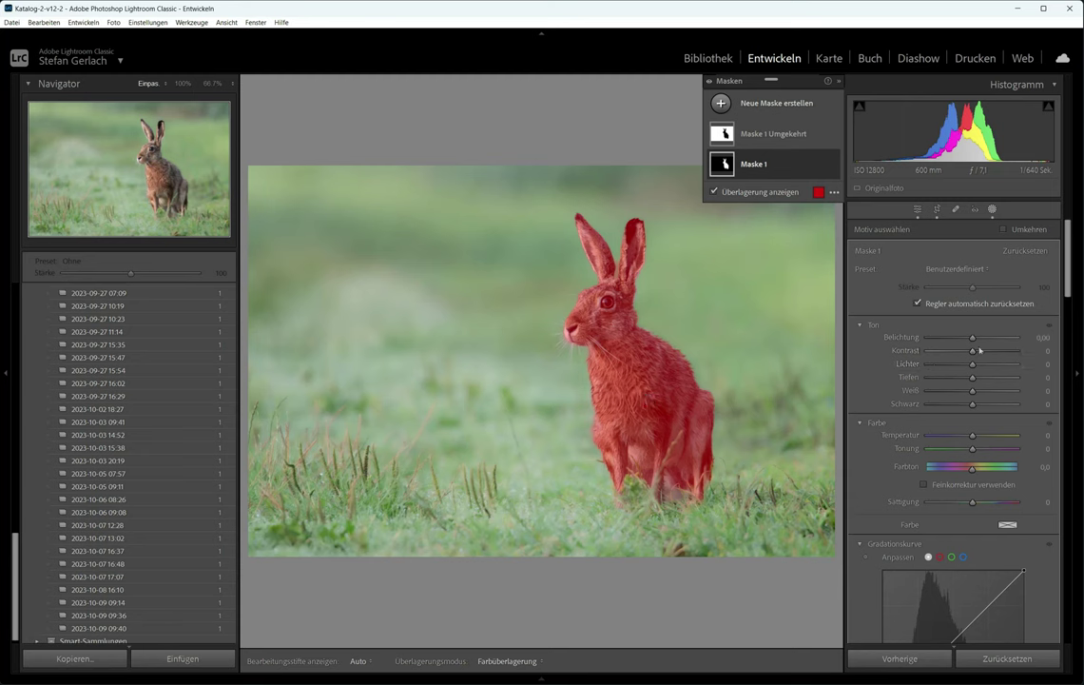
pyautogui.moveTo(972, 339); pyautogui.dragTo(981, 341)
pyautogui.click(993, 209)
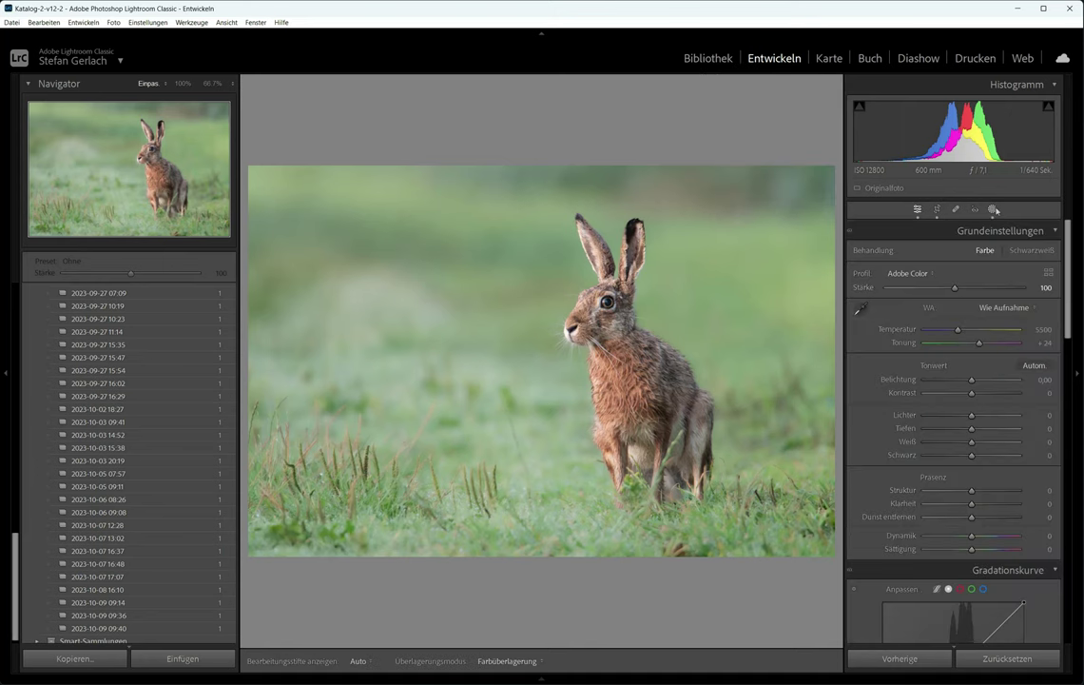
# Lower the exposure of the inverted background mask Maske 1 Umgekehrt slightly, and leave masking.
pyautogui.click(993, 209)
pyautogui.click(780, 134)
pyautogui.moveTo(972, 321); pyautogui.dragTo(971, 322)
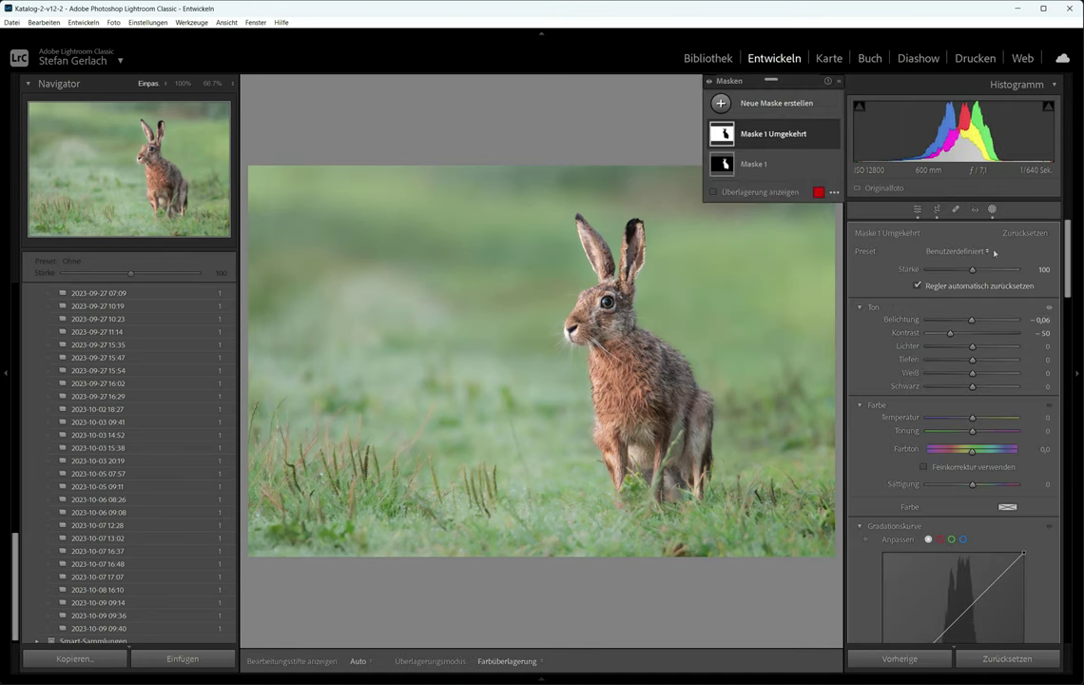
pyautogui.moveTo(971, 321); pyautogui.dragTo(970, 323)
pyautogui.click(992, 210)
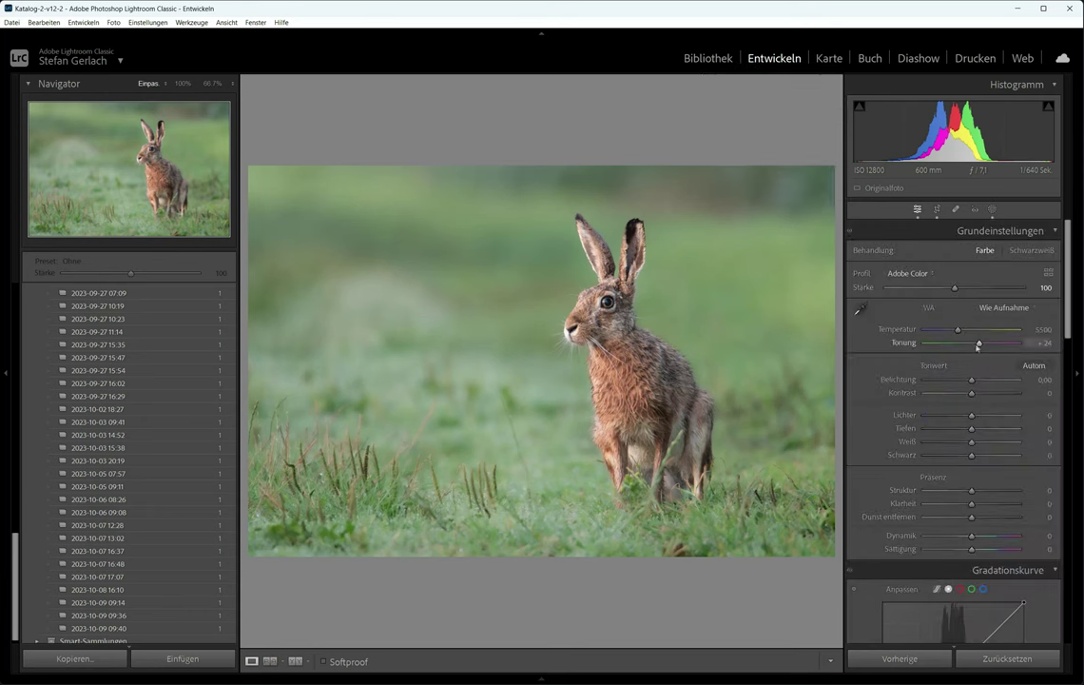
# Set the overall exposure to +0.29 and shape the tone curve with a raised black point and points at 47/44 and 213/213.
pyautogui.moveTo(971, 384); pyautogui.dragTo(974, 383)
pyautogui.scroll(-5, 880, 390)
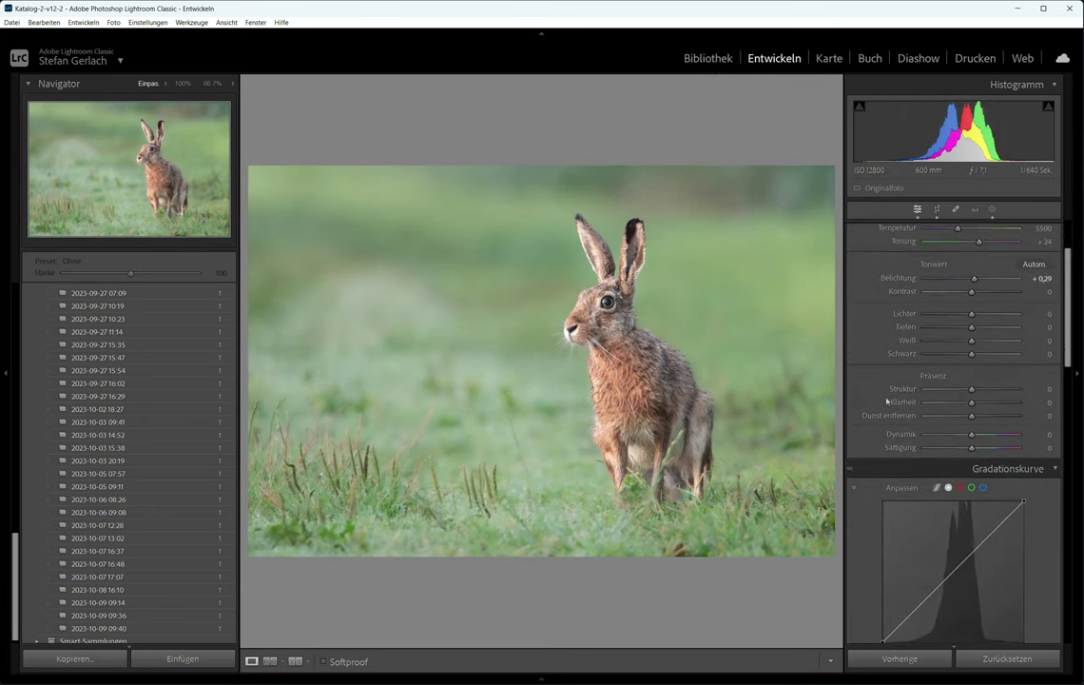
pyautogui.moveTo(882, 439); pyautogui.dragTo(909, 416)
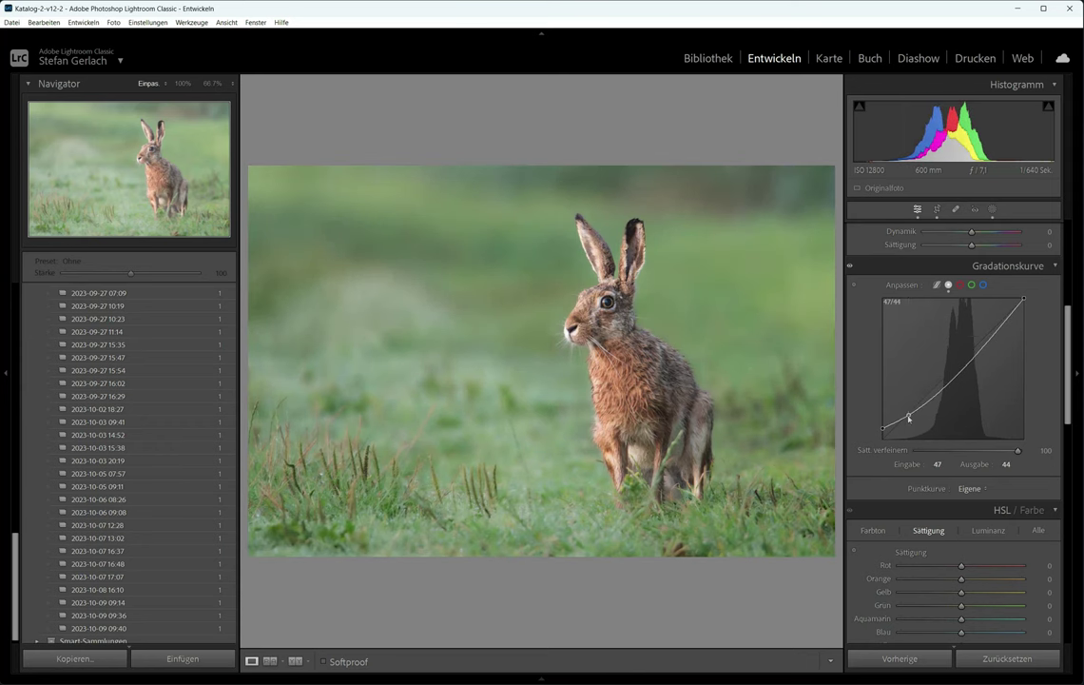
pyautogui.moveTo(1000, 326); pyautogui.dragTo(1001, 321)
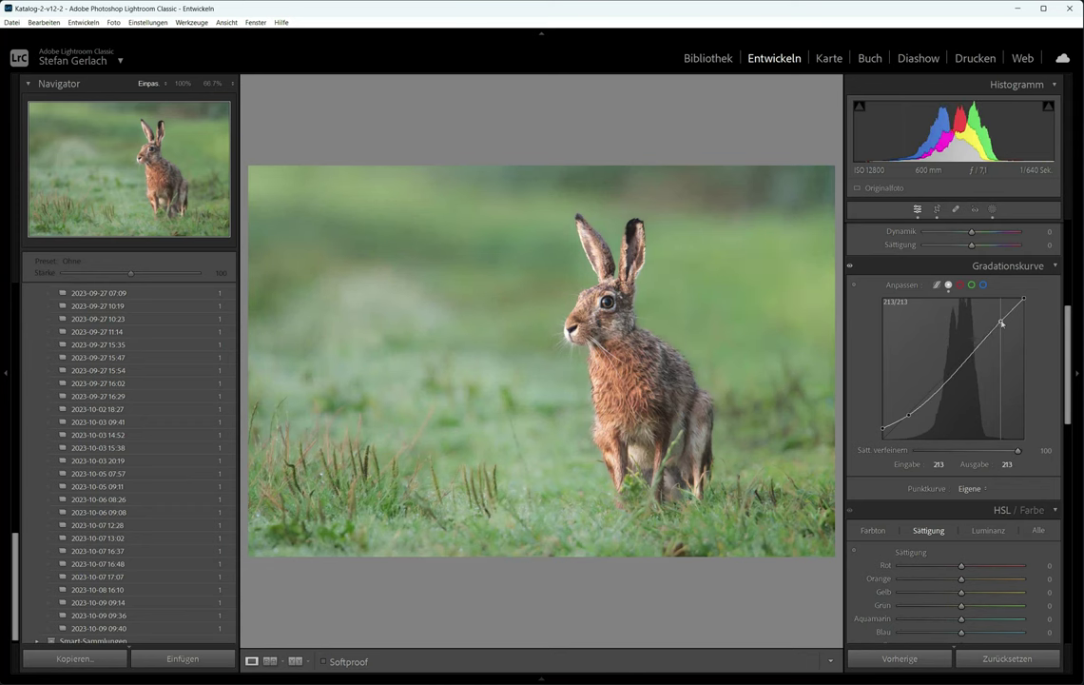
# Set the photo's overall exposure to +0.43.
pyautogui.scroll(1, 898, 300)
pyautogui.scroll(3, 899, 301)
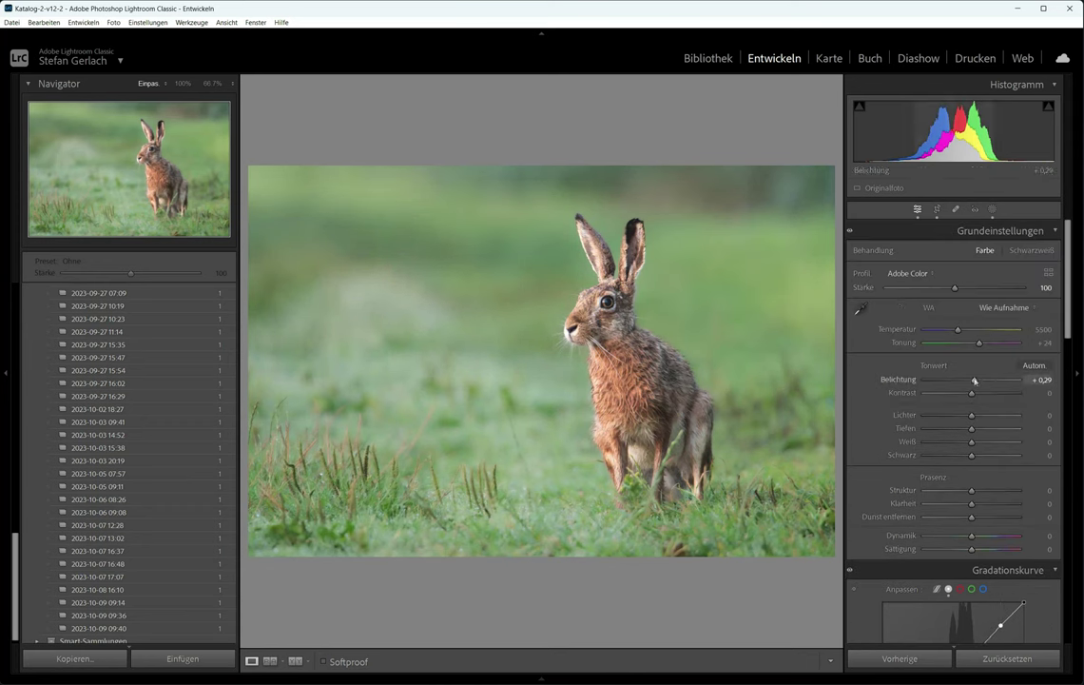
pyautogui.moveTo(975, 380); pyautogui.dragTo(977, 380)
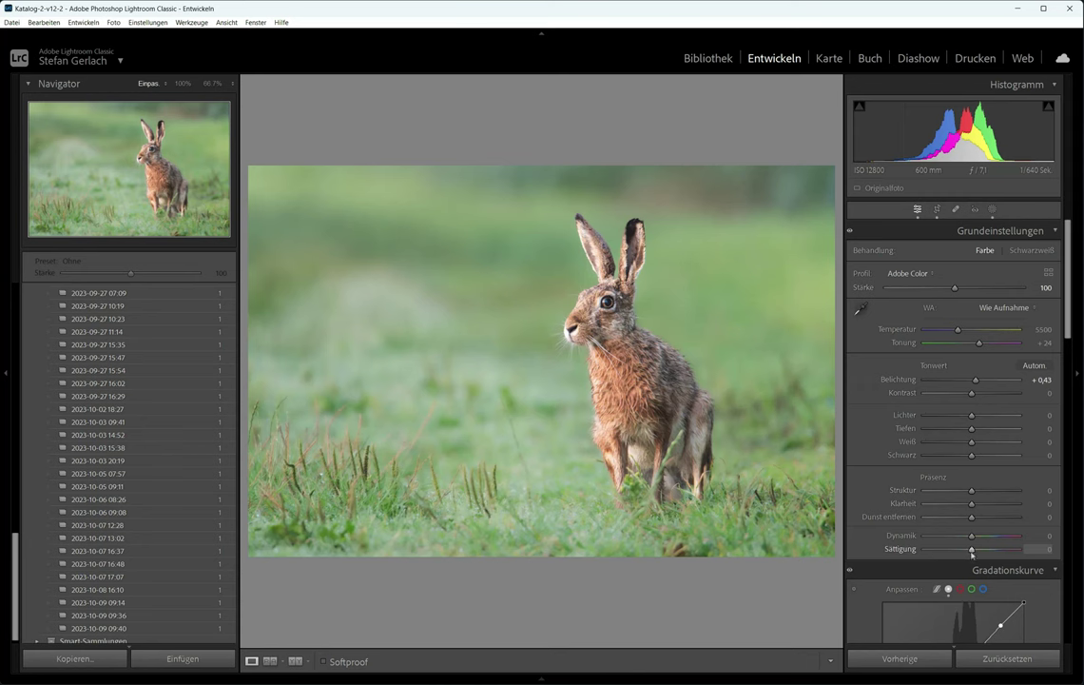
# Try the photo's overall saturation at -30, and reset it.
pyautogui.scroll(-3, 922, 538)
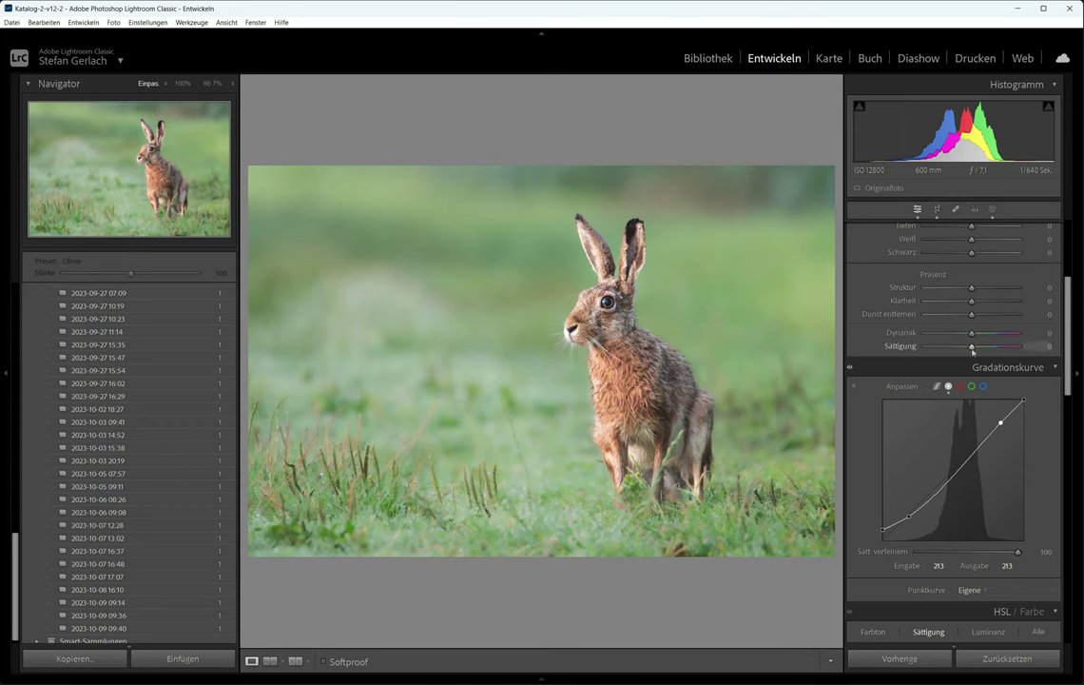
pyautogui.moveTo(972, 350); pyautogui.dragTo(959, 351)
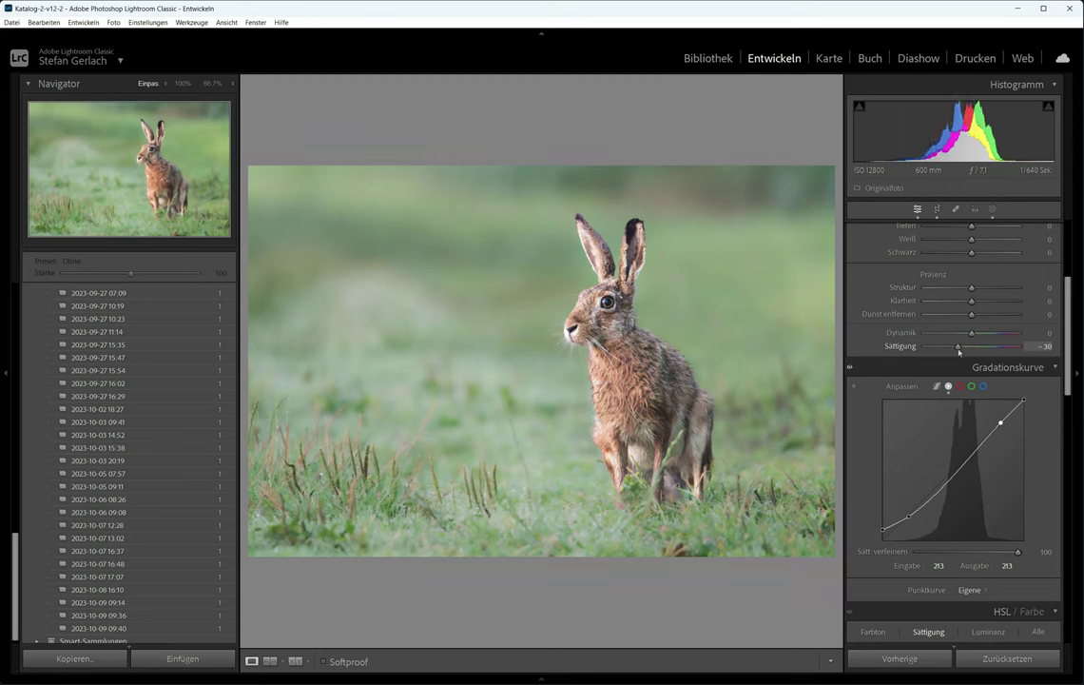
pyautogui.doubleClick(959, 348)
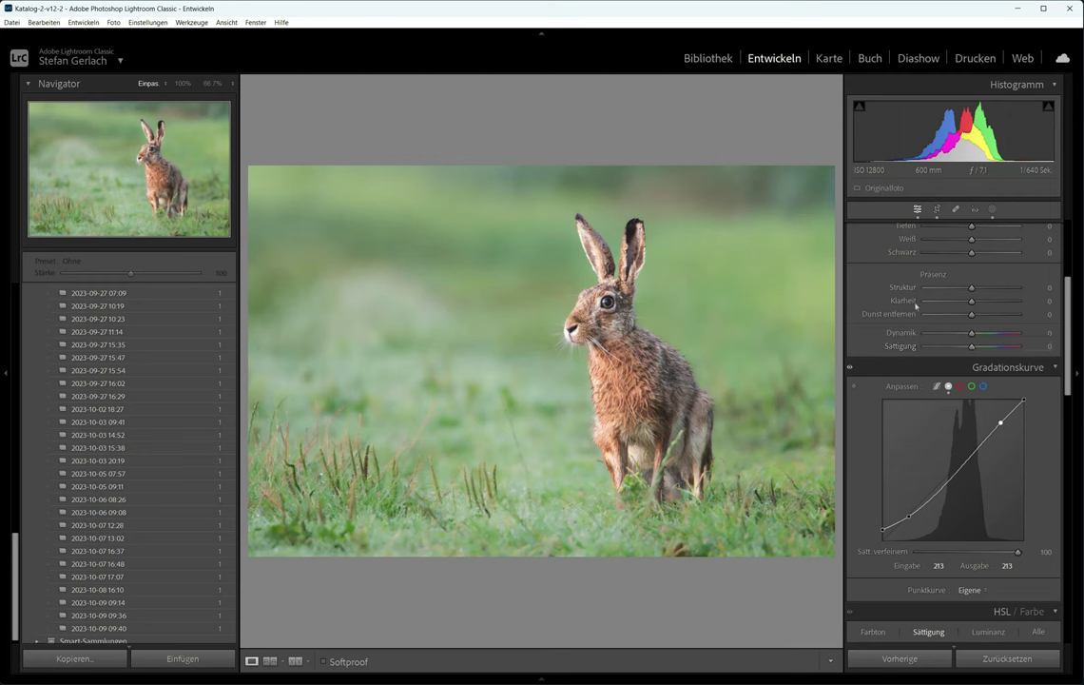
# Add a diagonal linear gradient mask over the foreground grass, strongest at the lower left, and set its exposure to -0.95.
pyautogui.click(993, 209)
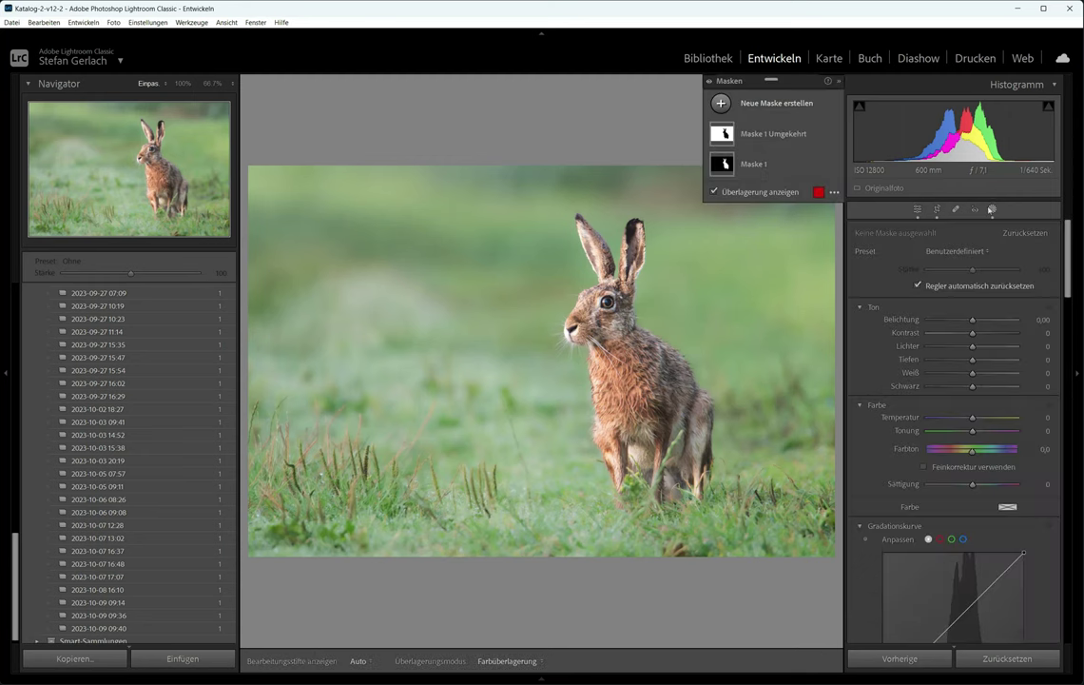
pyautogui.click(780, 103)
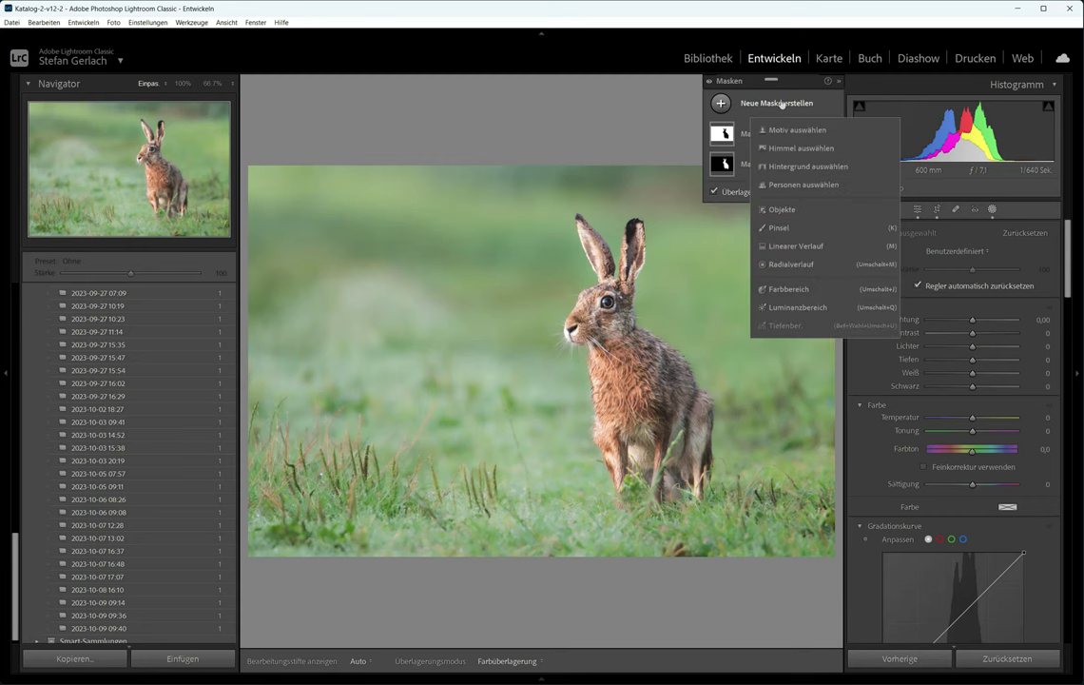
pyautogui.click(797, 246)
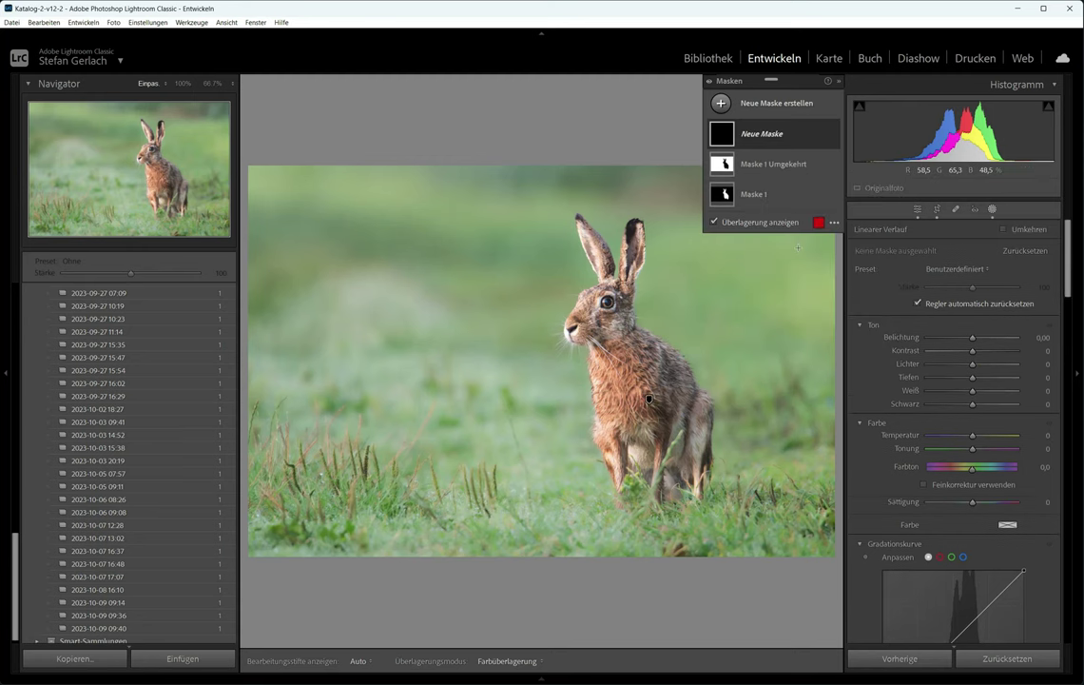
pyautogui.moveTo(495, 497); pyautogui.dragTo(587, 364)
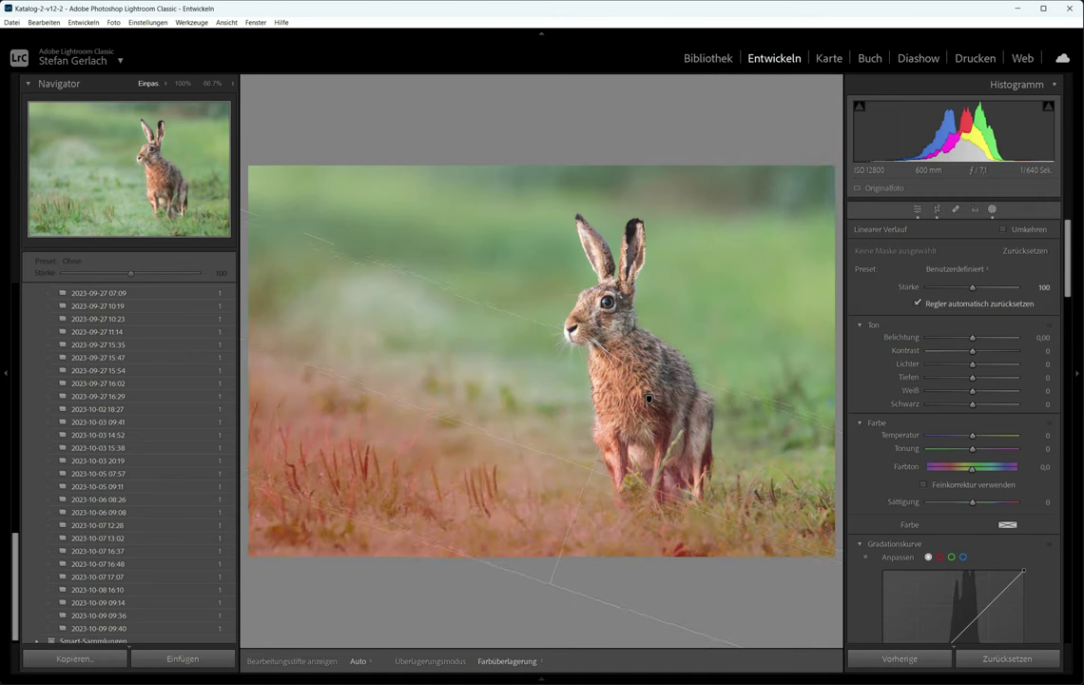
pyautogui.moveTo(972, 336); pyautogui.dragTo(961, 337)
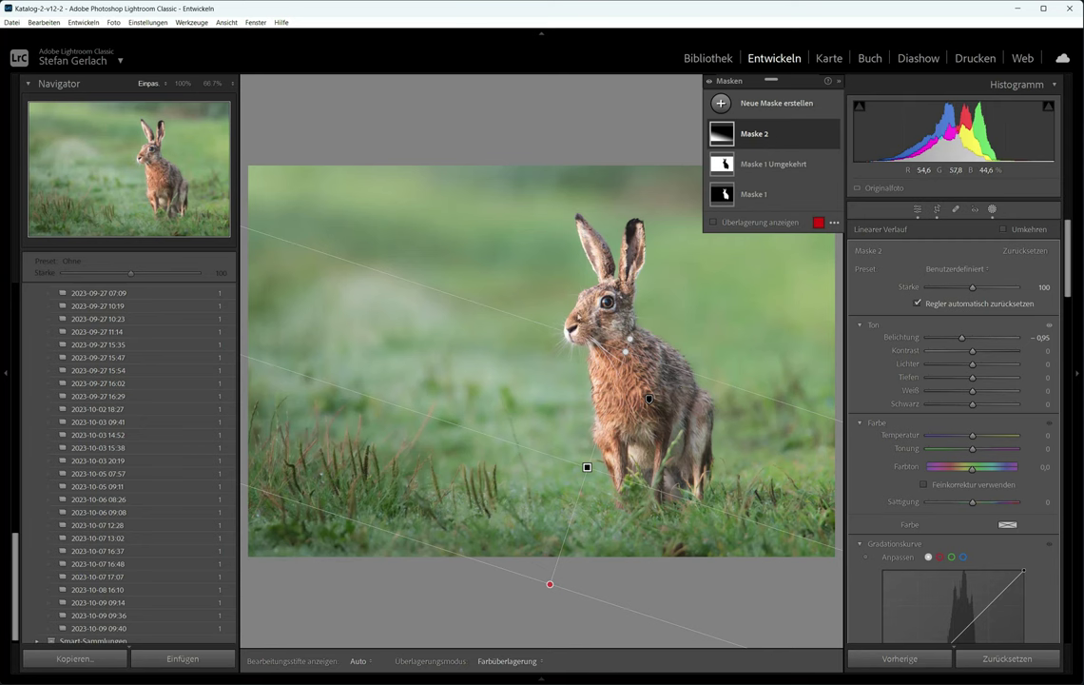
# Add a linear gradient mask over the lower-right foreground grass and set its exposure to -1.28.
pyautogui.click(766, 143)
pyautogui.click(794, 244)
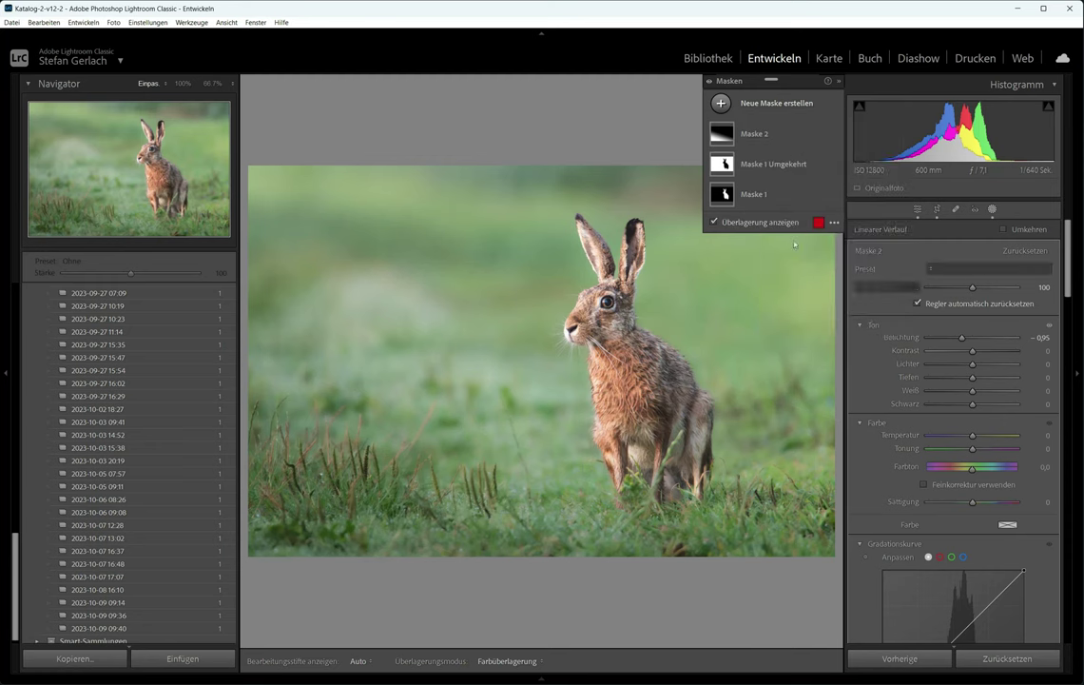
pyautogui.moveTo(773, 577); pyautogui.dragTo(772, 533)
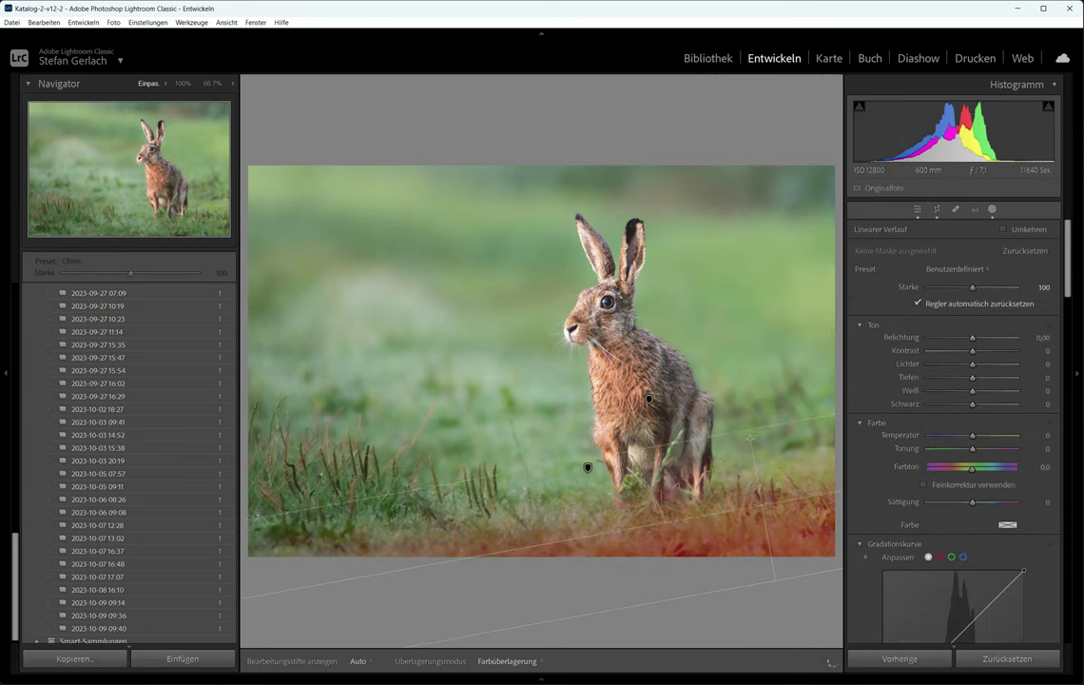
pyautogui.moveTo(973, 337); pyautogui.dragTo(958, 338)
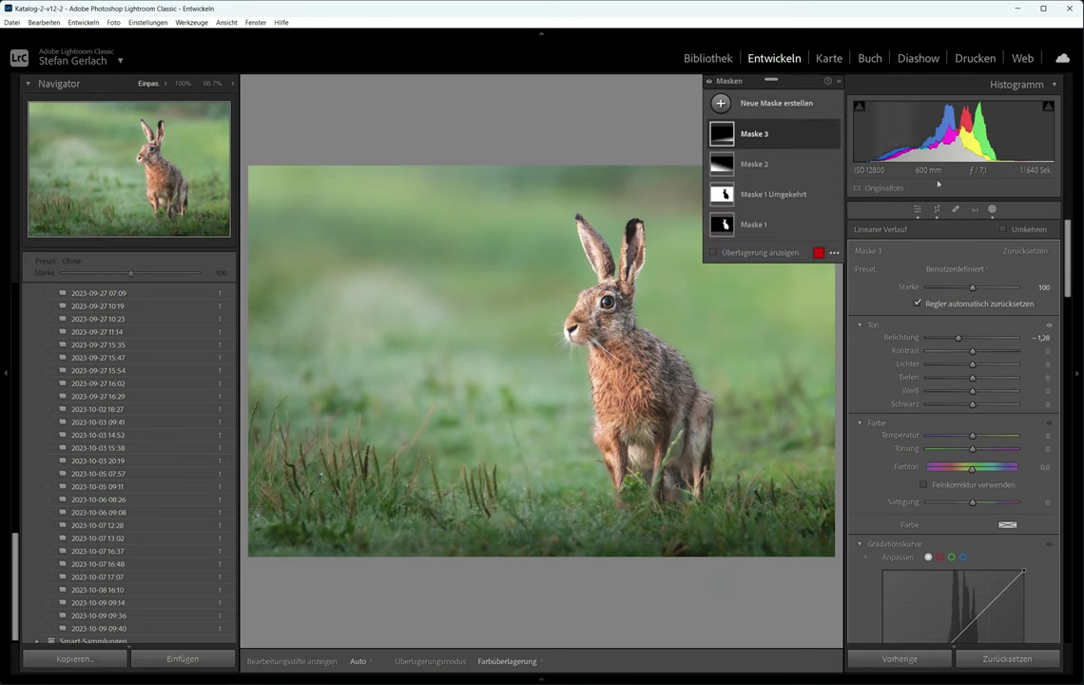
# Add a steep linear gradient mask over the background to the right of the hare and set its exposure to -0.51.
pyautogui.click(721, 103)
pyautogui.click(790, 246)
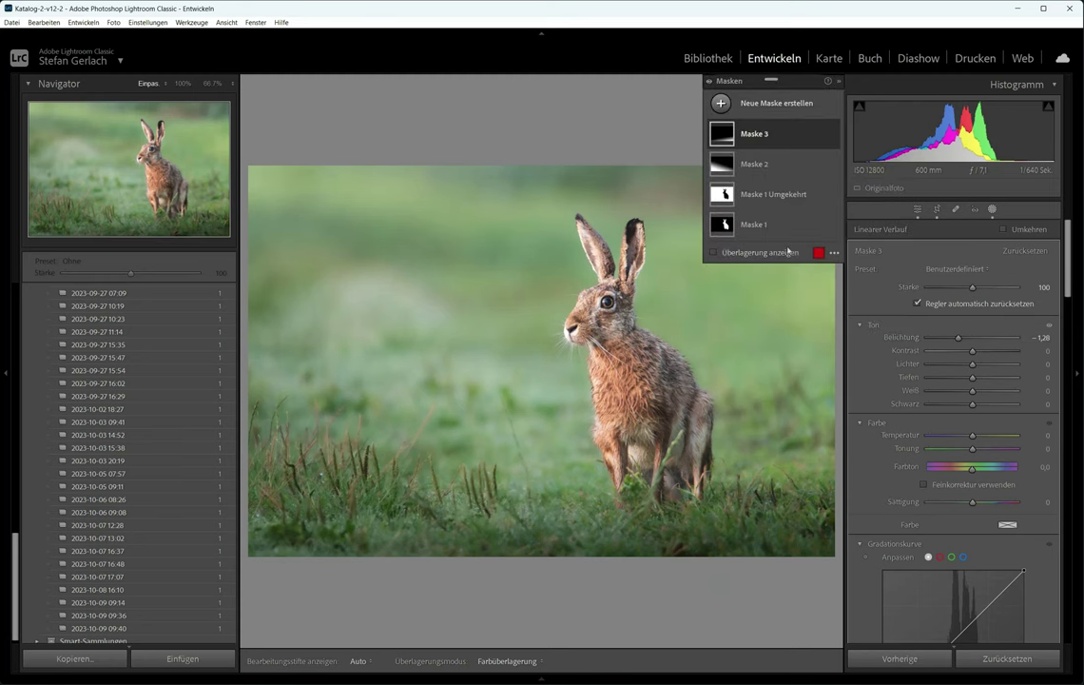
pyautogui.moveTo(799, 456); pyautogui.dragTo(761, 493)
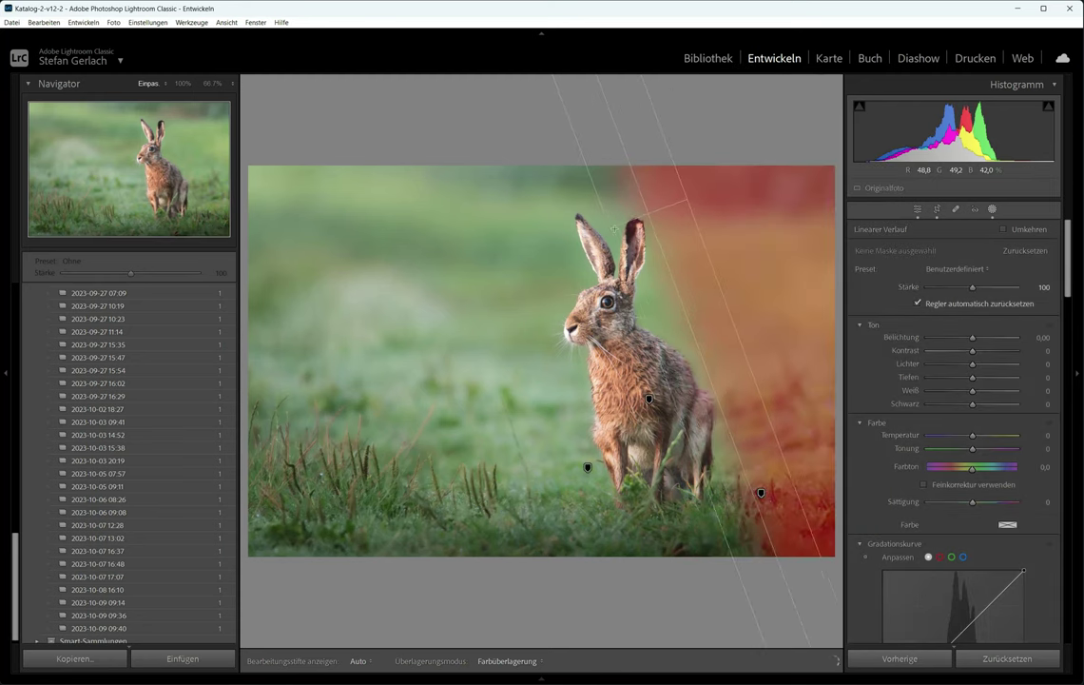
pyautogui.moveTo(972, 338); pyautogui.dragTo(970, 339)
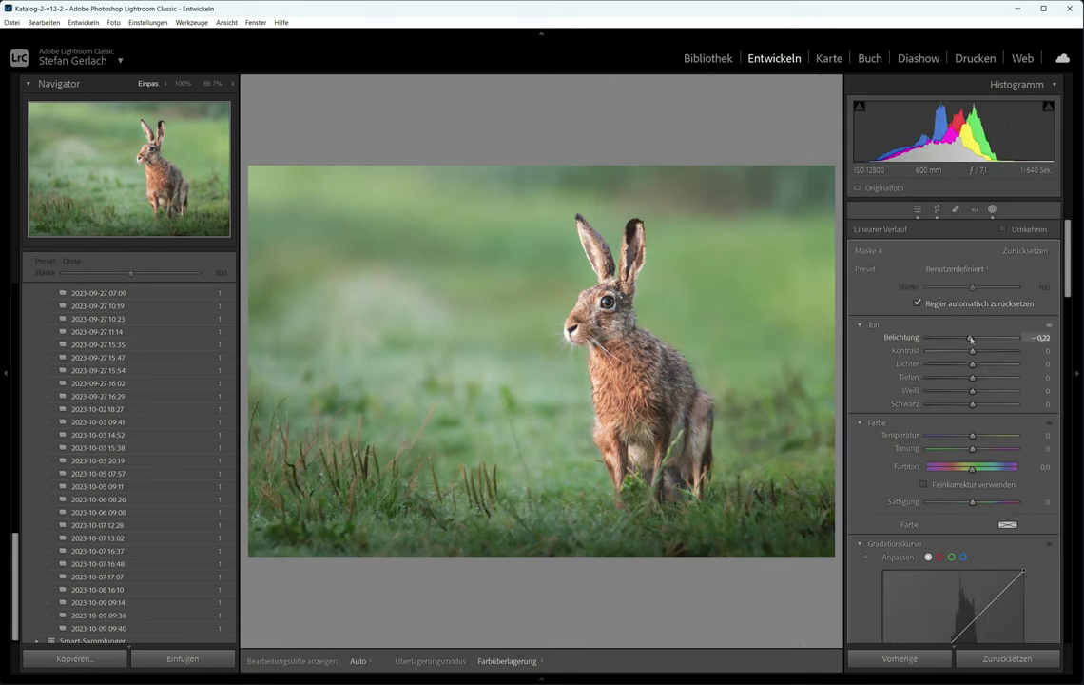
pyautogui.moveTo(970, 339); pyautogui.dragTo(950, 338)
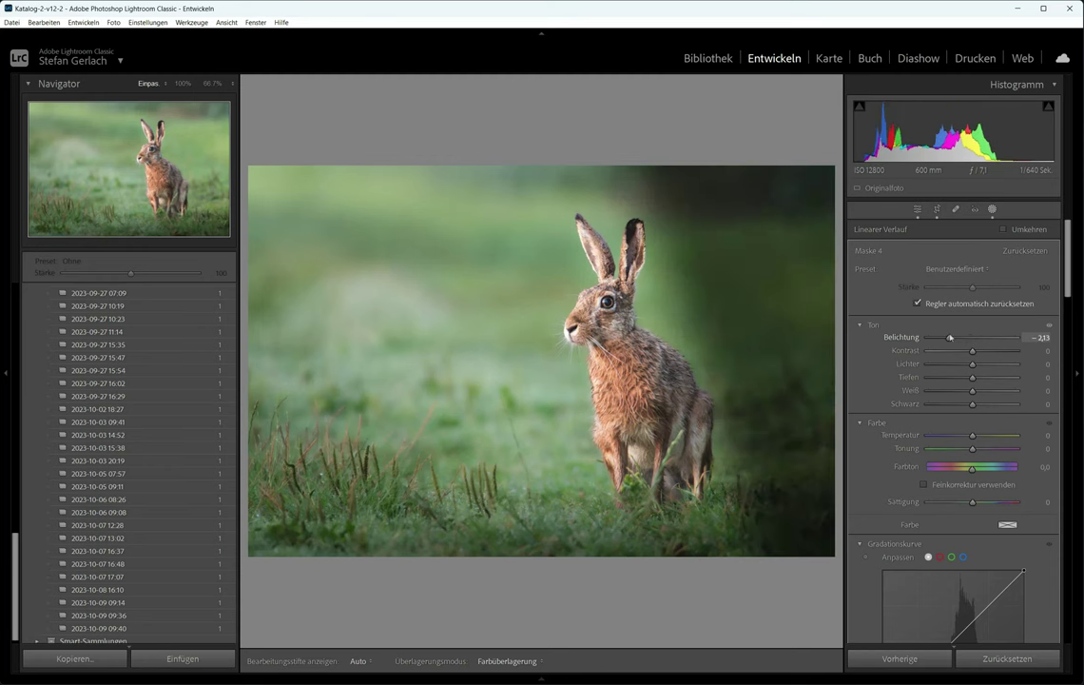
pyautogui.doubleClick(950, 338)
pyautogui.moveTo(973, 341); pyautogui.dragTo(966, 340)
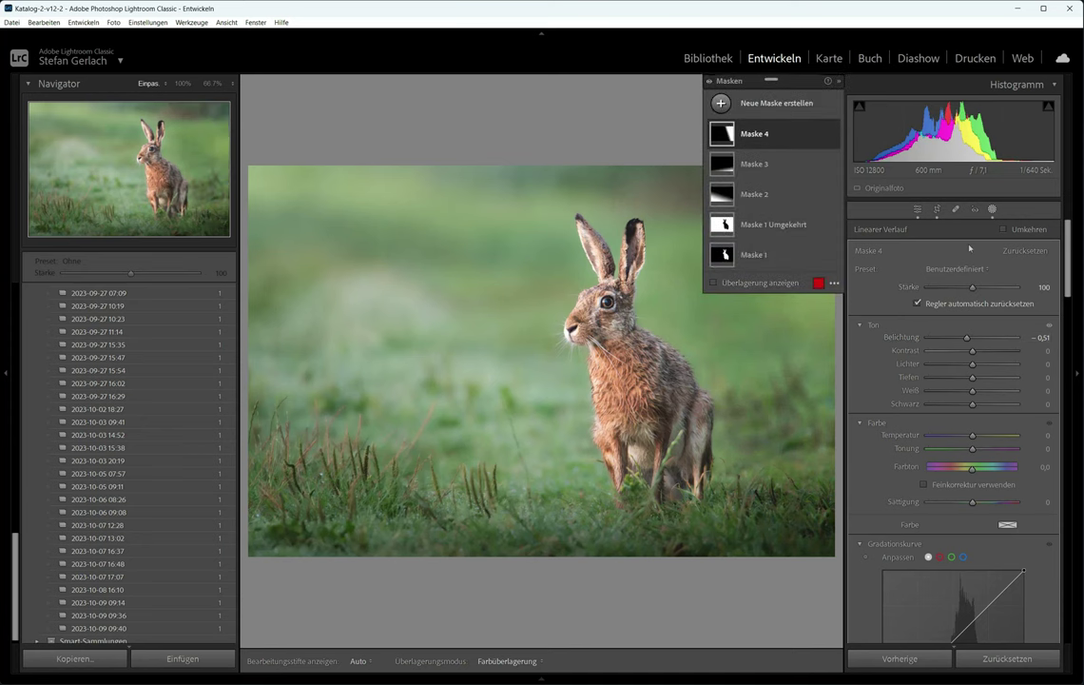
# Add a large radial gradient over the photo's upper-left background with exposure 0.47 and temperature 15, and leave masking.
pyautogui.click(782, 103)
pyautogui.click(789, 264)
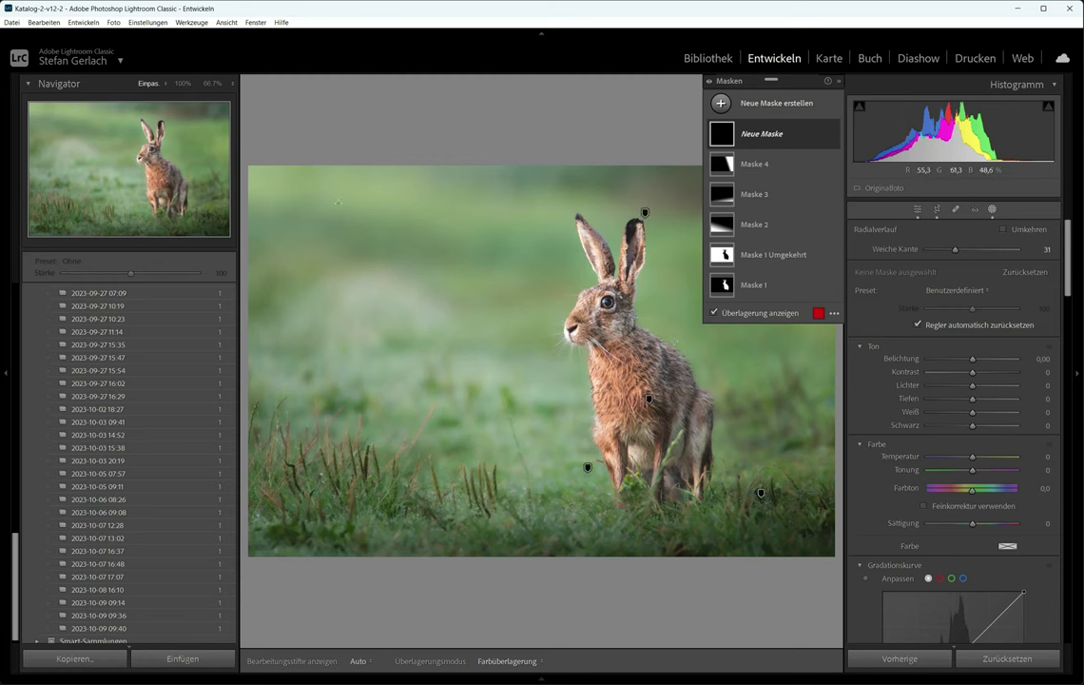
pyautogui.moveTo(335, 197)
pyautogui.mouseDown()
pyautogui.moveTo(447, 325)
pyautogui.moveTo(560, 405)
pyautogui.moveTo(619, 471)
pyautogui.moveTo(709, 490)
pyautogui.mouseUp()
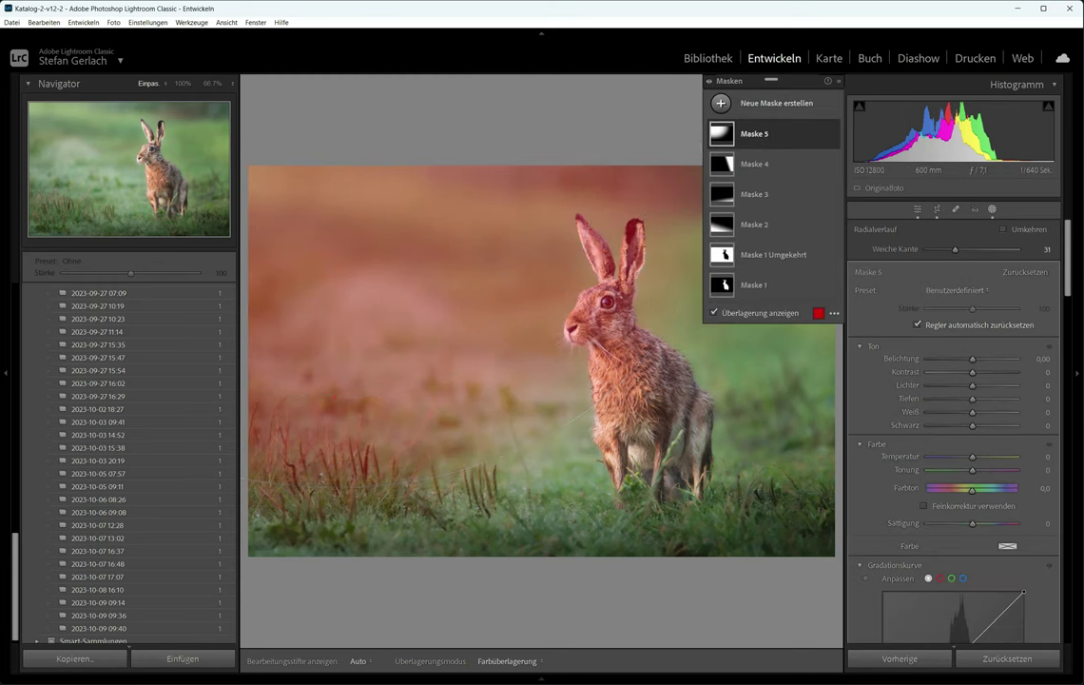
pyautogui.moveTo(533, 272)
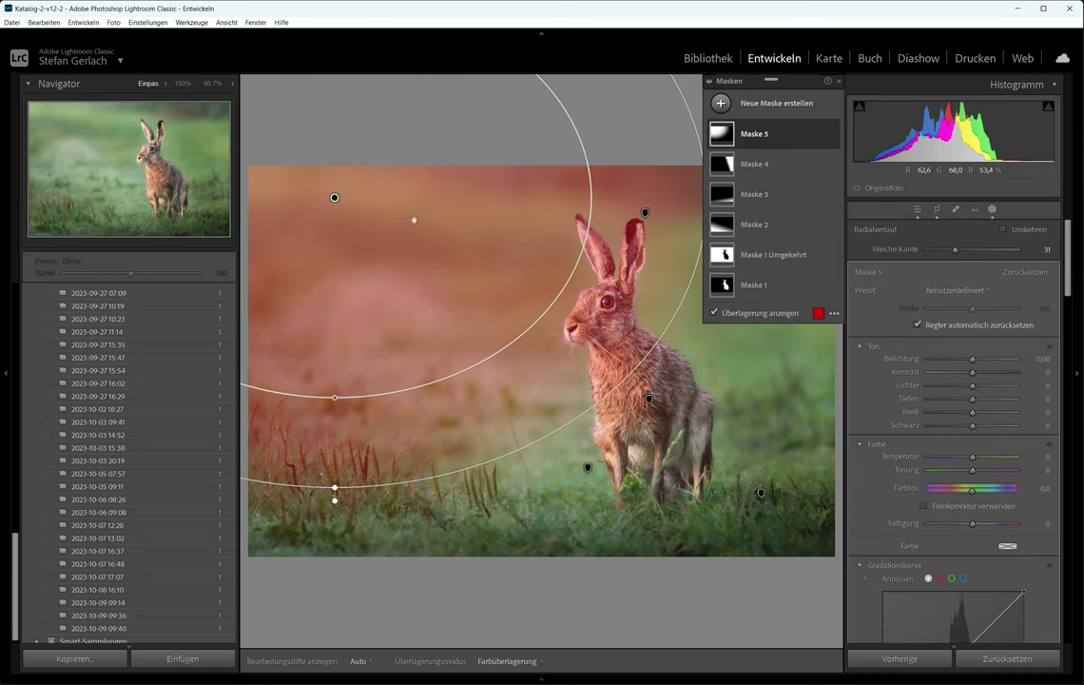
pyautogui.moveTo(465, 272)
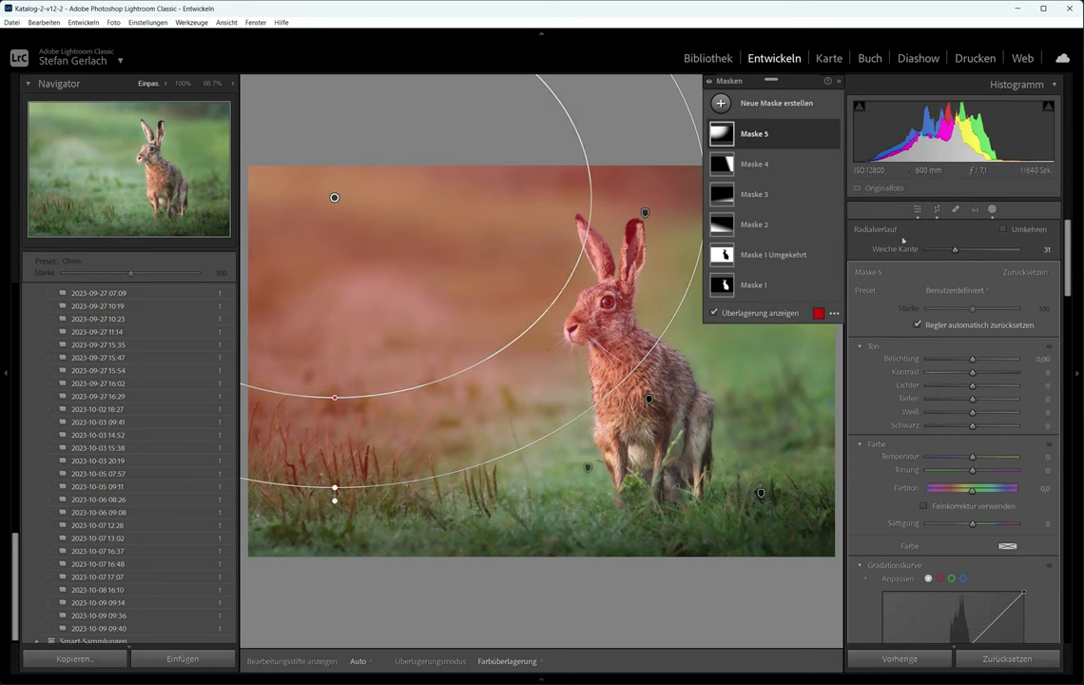
pyautogui.click(972, 358)
pyautogui.moveTo(972, 359); pyautogui.dragTo(977, 359)
pyautogui.moveTo(973, 458); pyautogui.dragTo(981, 458)
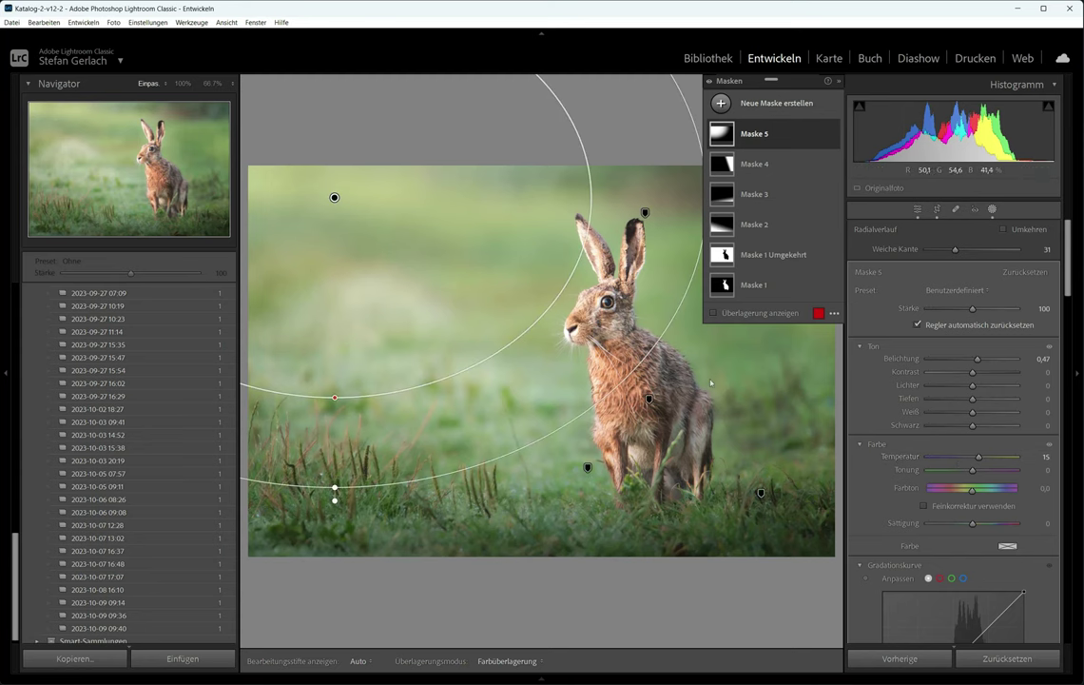
pyautogui.moveTo(970, 463); pyautogui.dragTo(978, 463)
pyautogui.click(992, 211)
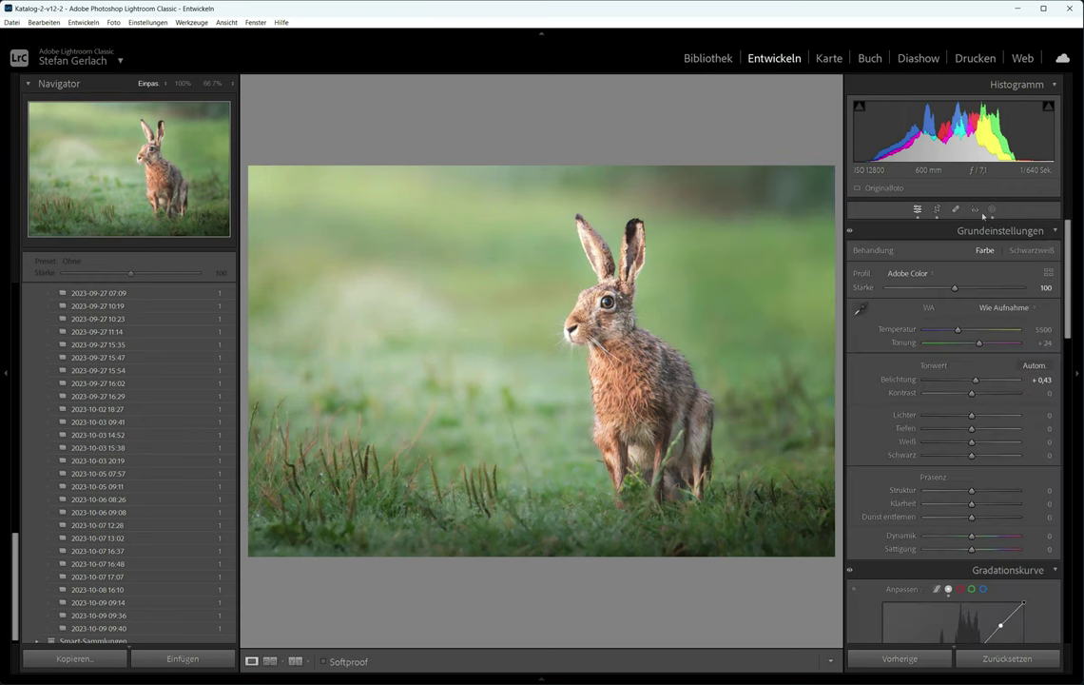
# Compare the hare photo before and after editing side by side, both close up and as a whole.
pyautogui.click(296, 661)
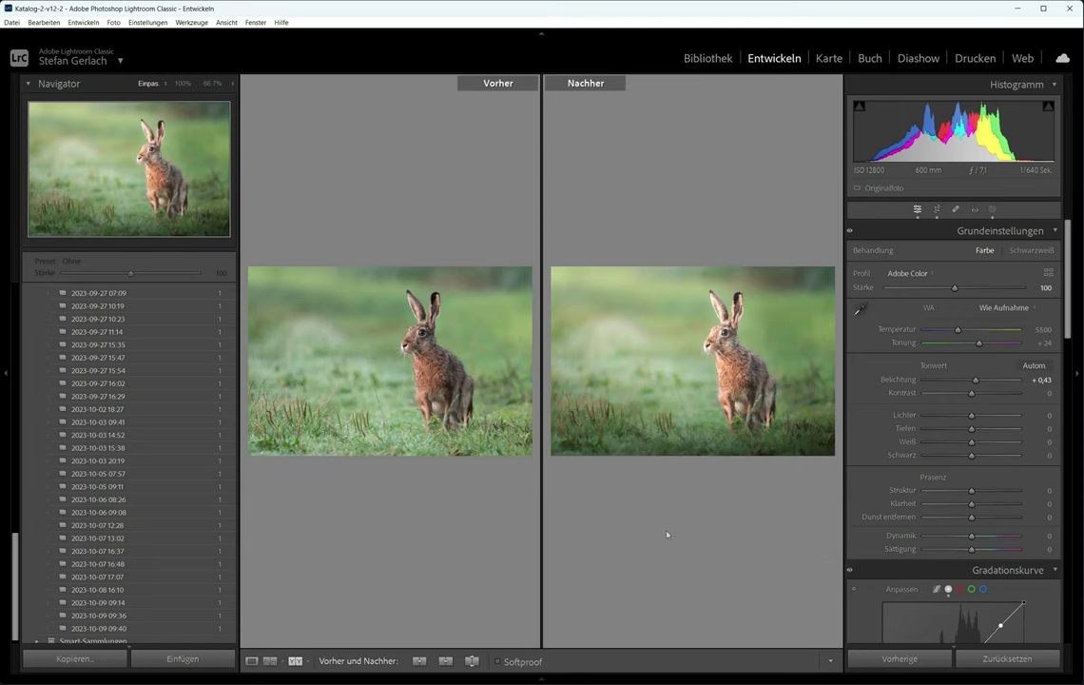
pyautogui.press('z')
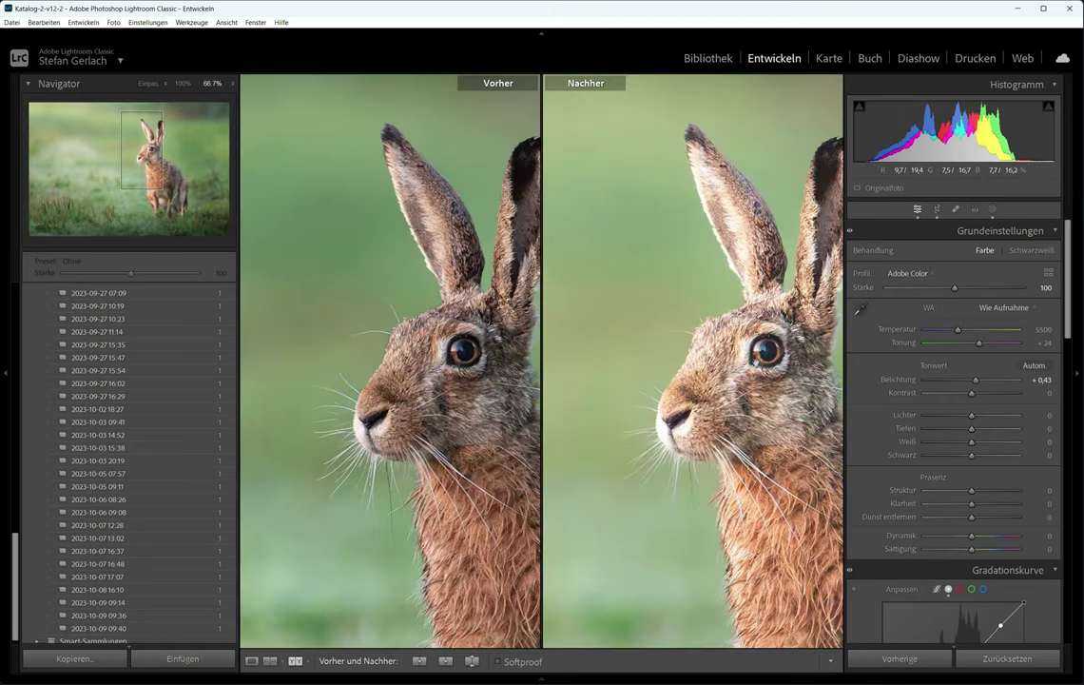
pyautogui.hotkey('ctrl', '-')
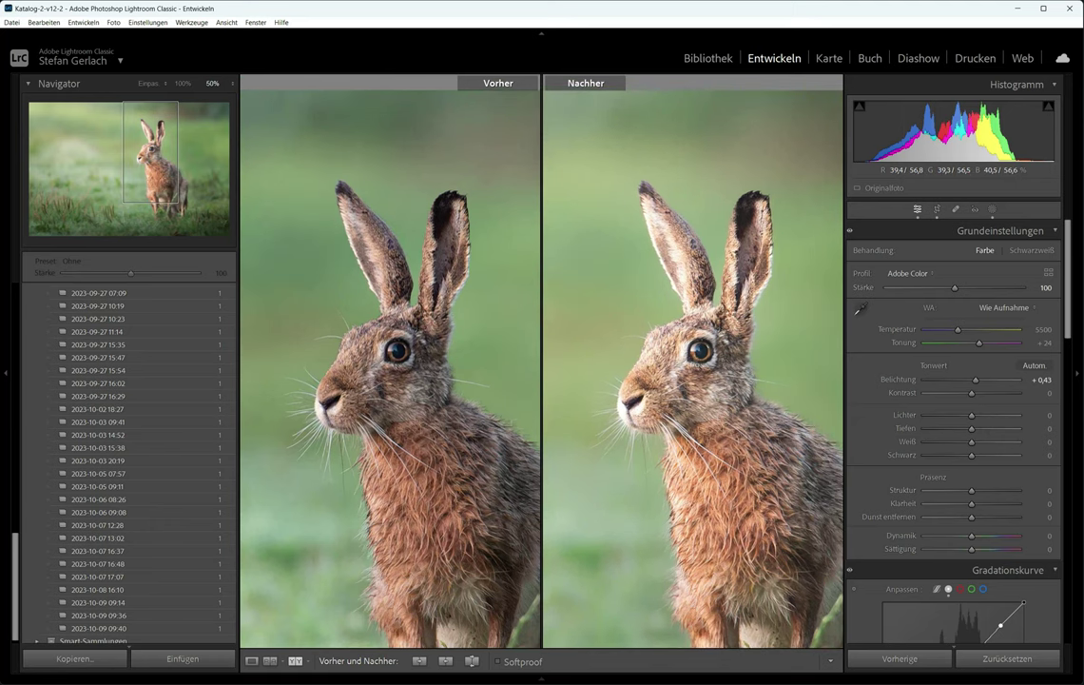
pyautogui.hotkey('ctrl', '-')
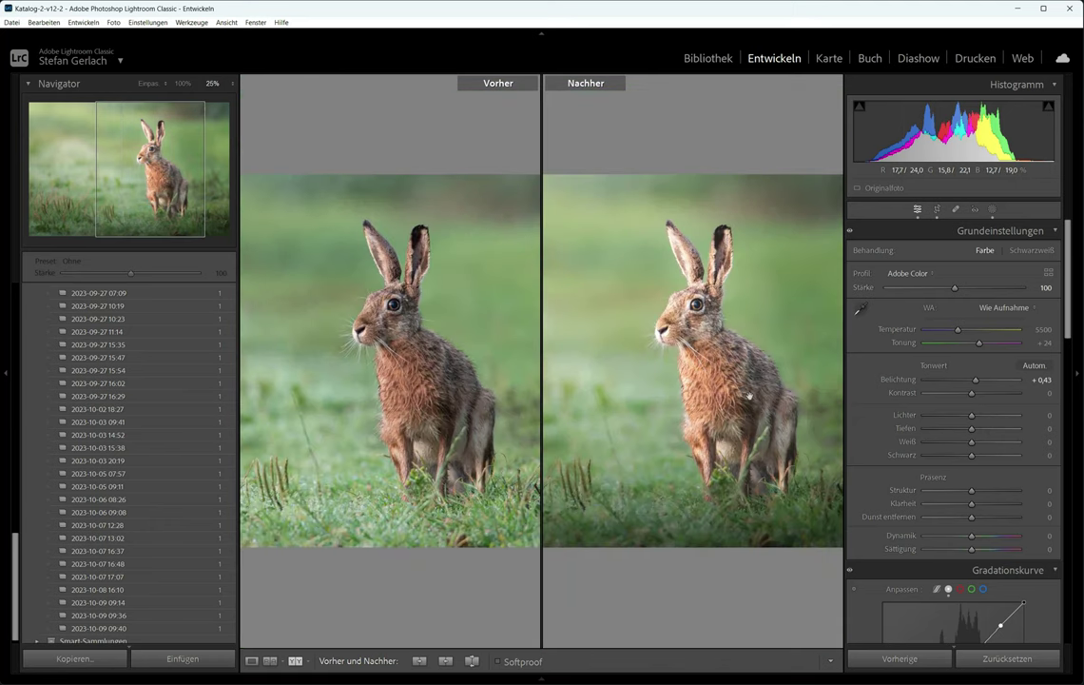
pyautogui.hotkey('ctrl', '-')
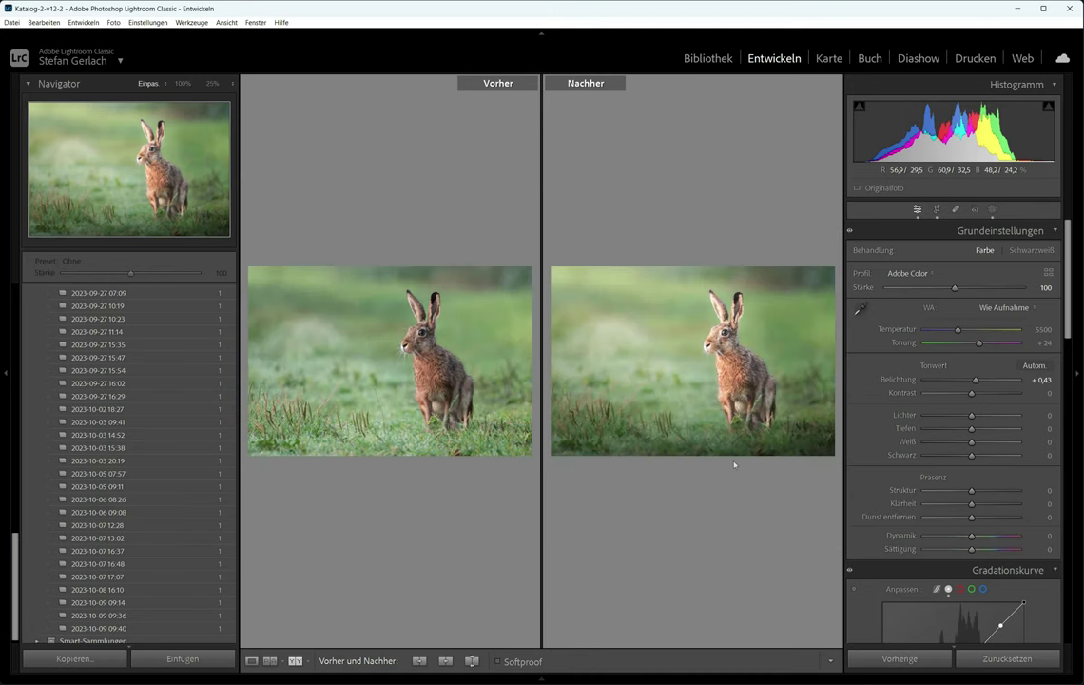
pyautogui.press('y')
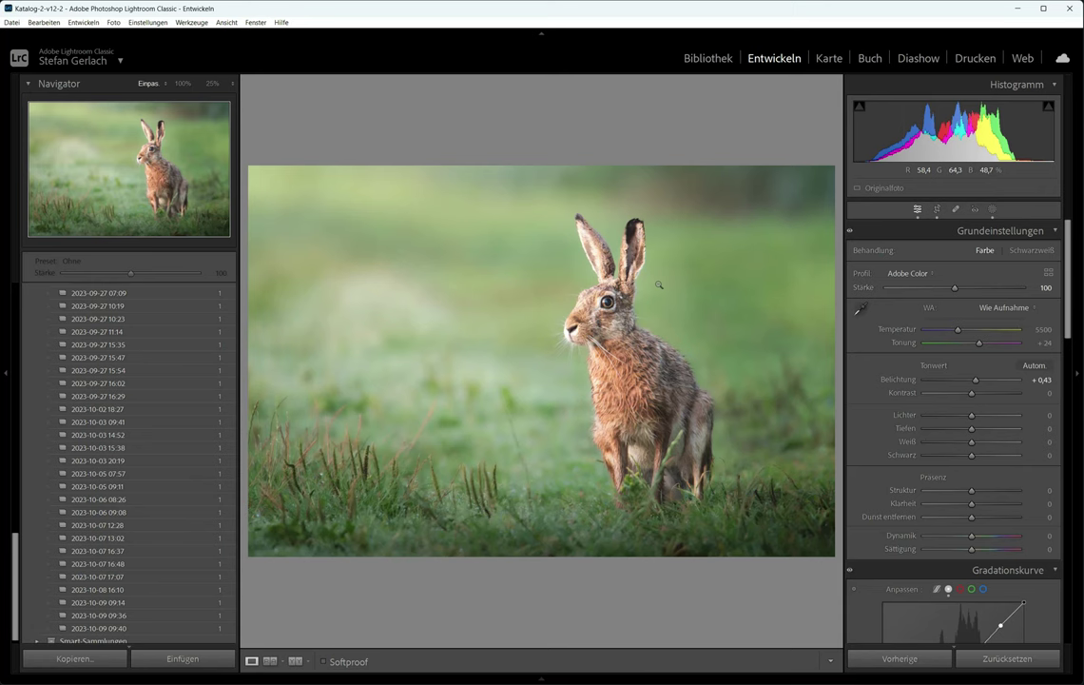
# Compare the edited hare photo at 25% with the neighbouring unedited and differently edited versions.
pyautogui.click(520, 421)
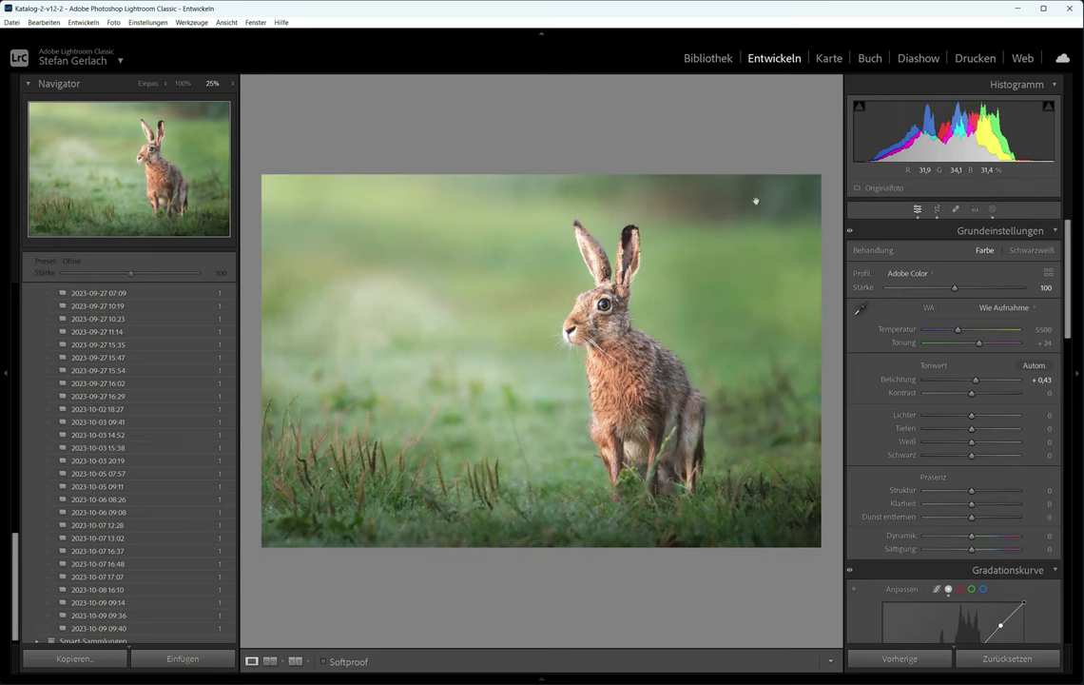
pyautogui.press('Right')
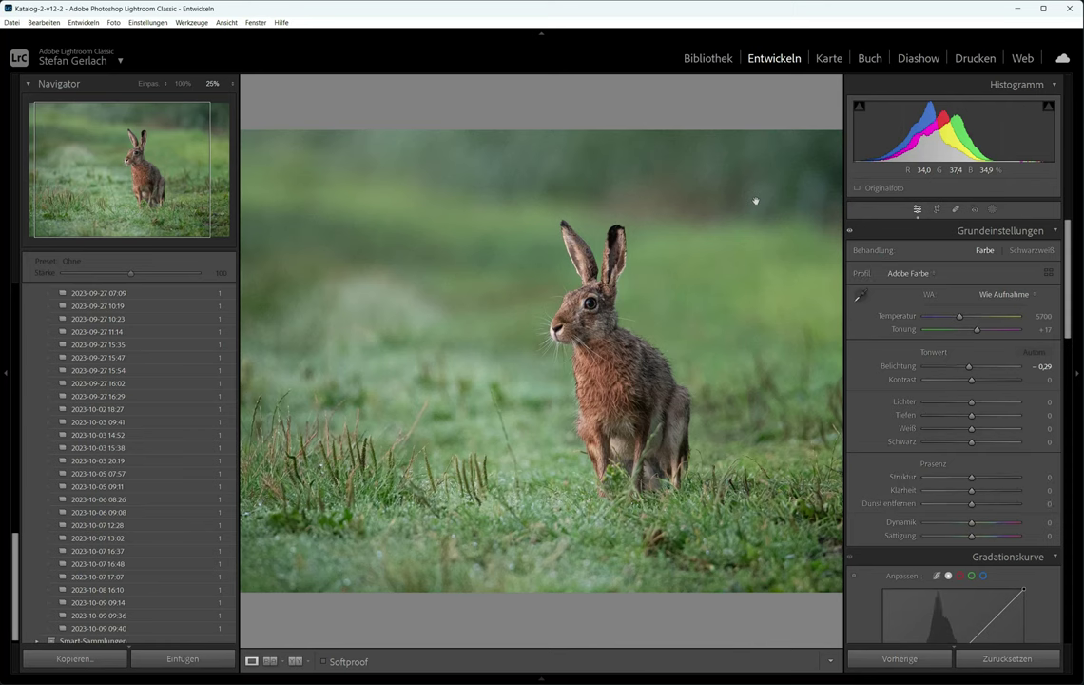
pyautogui.hotkey('ctrl', 'shift', 'v')
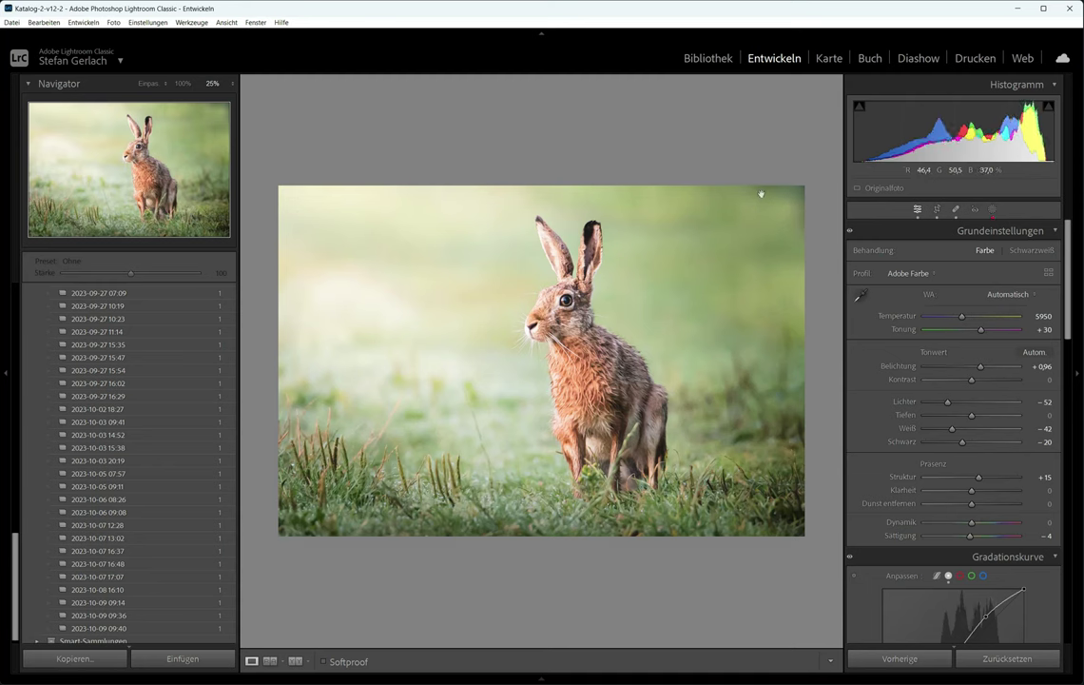
pyautogui.press('Right')
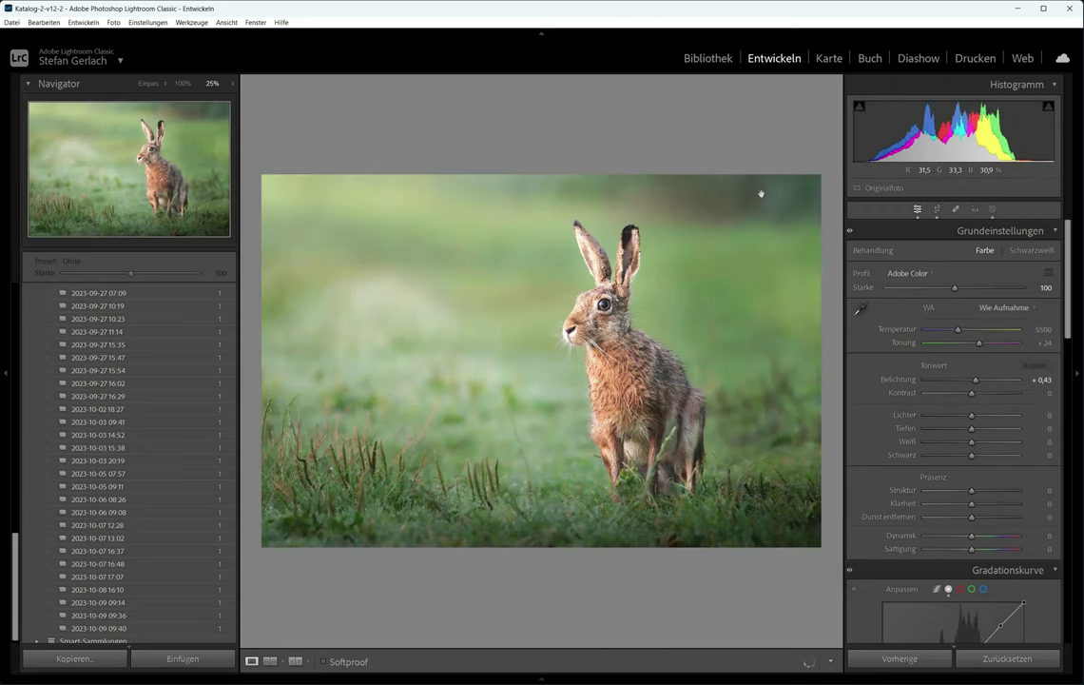
# Clone out the thin dark stalk in the meadow left of the hare with brush size 77 and feather 75.
pyautogui.click(954, 209)
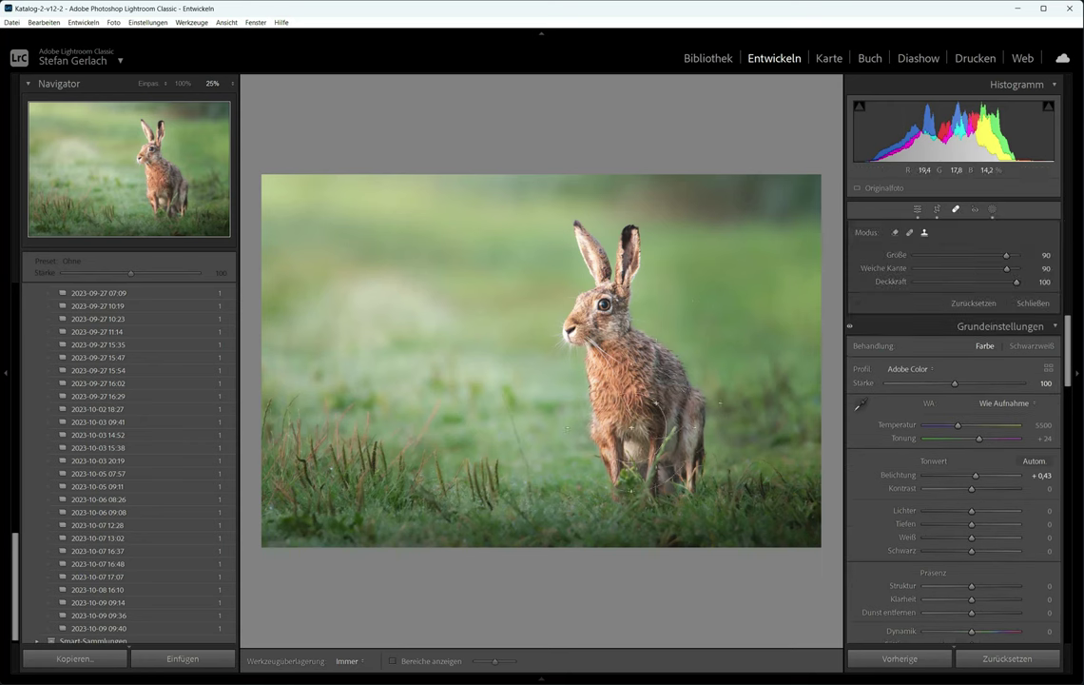
pyautogui.hotkey('ctrl', '=')
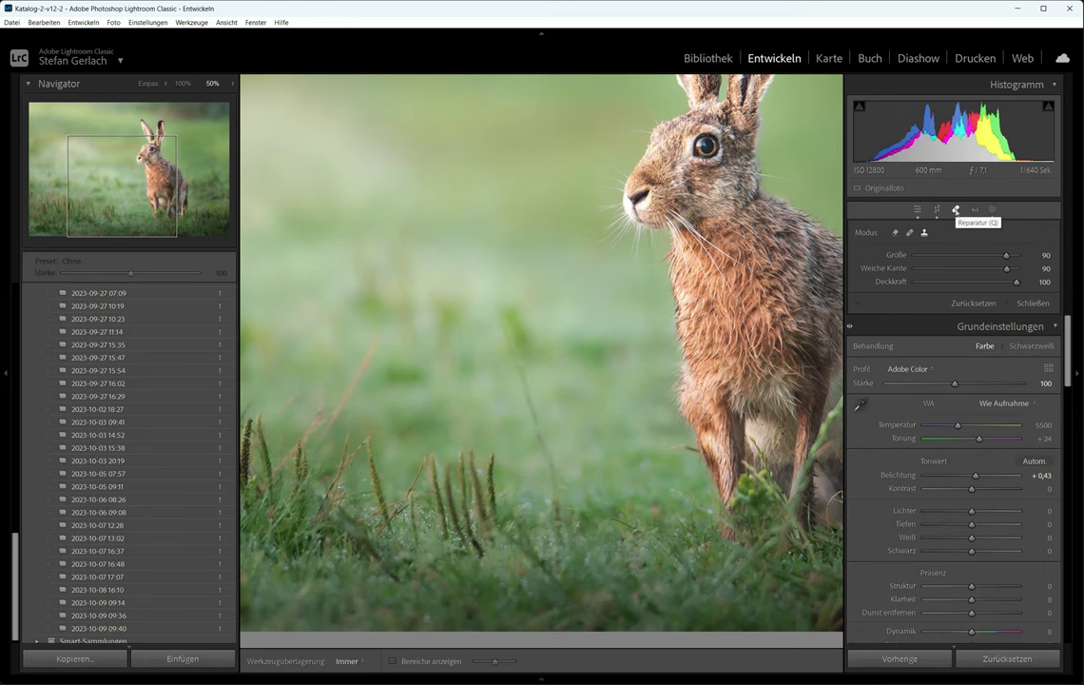
pyautogui.hotkey('ctrl', '-')
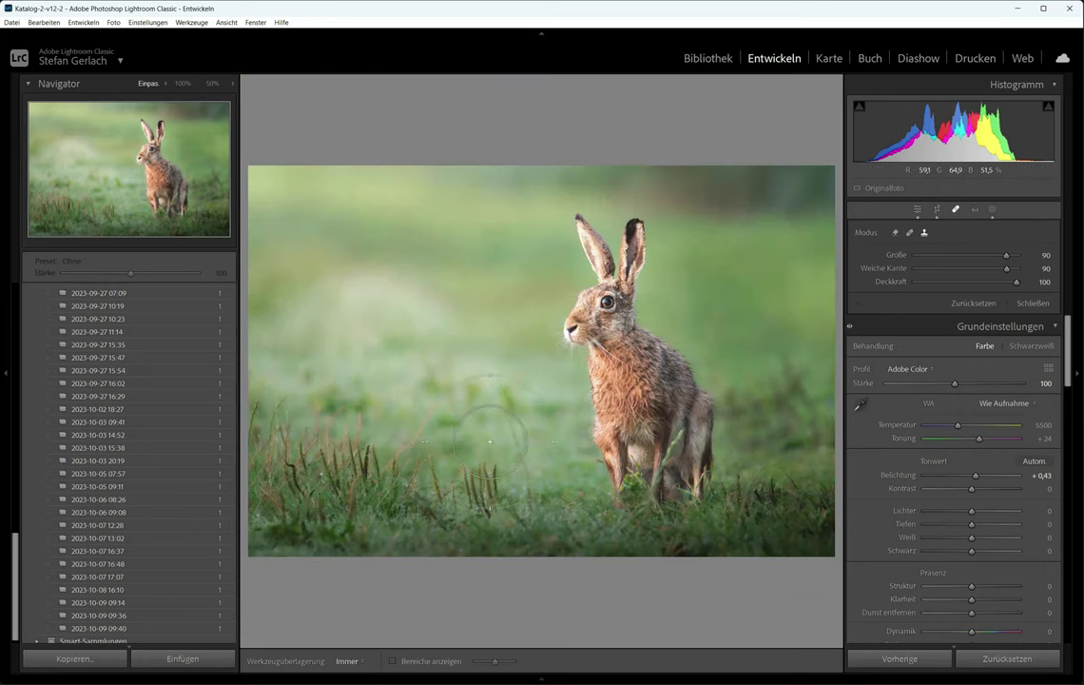
pyautogui.scroll(-2, 504, 410)
pyautogui.scroll(-1, 504, 410)
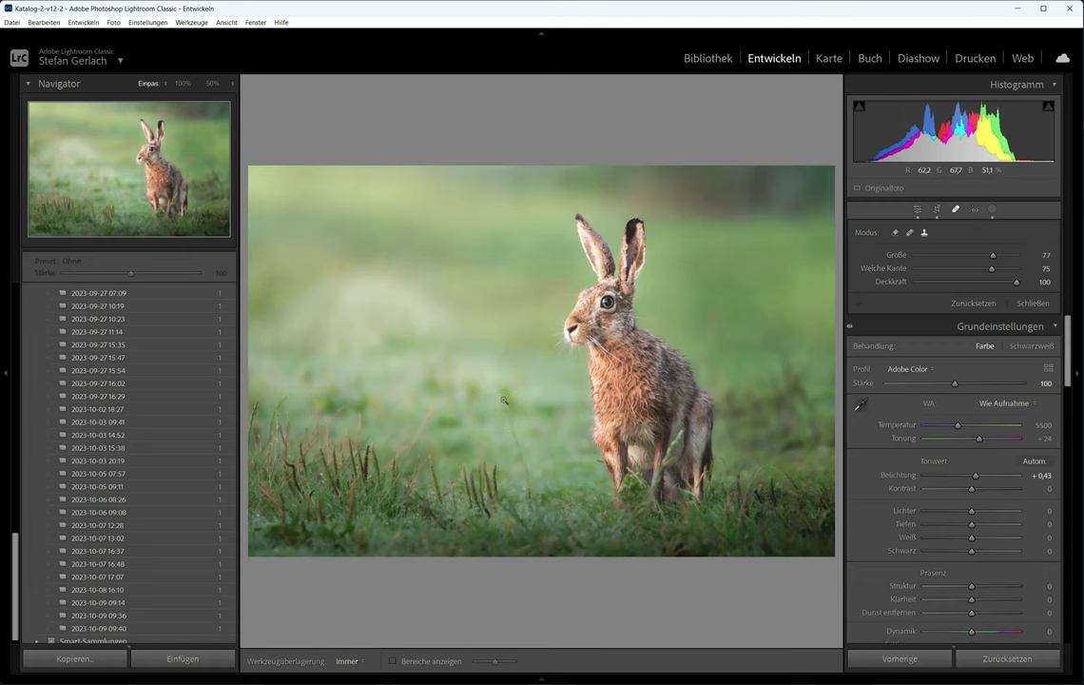
pyautogui.press('z')
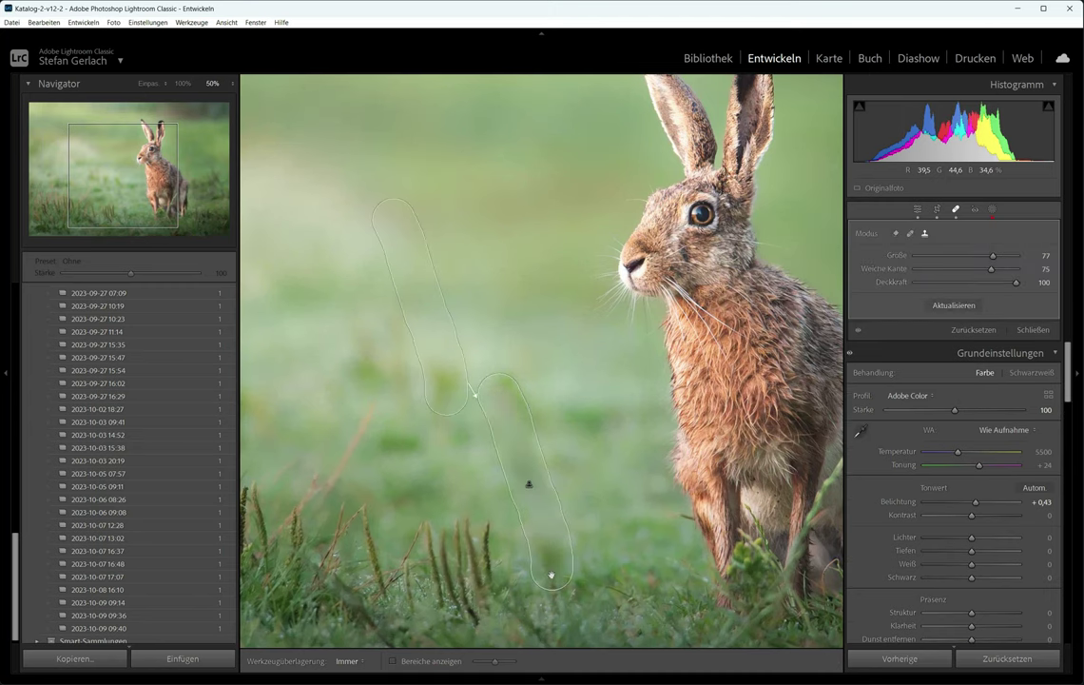
pyautogui.press('q')
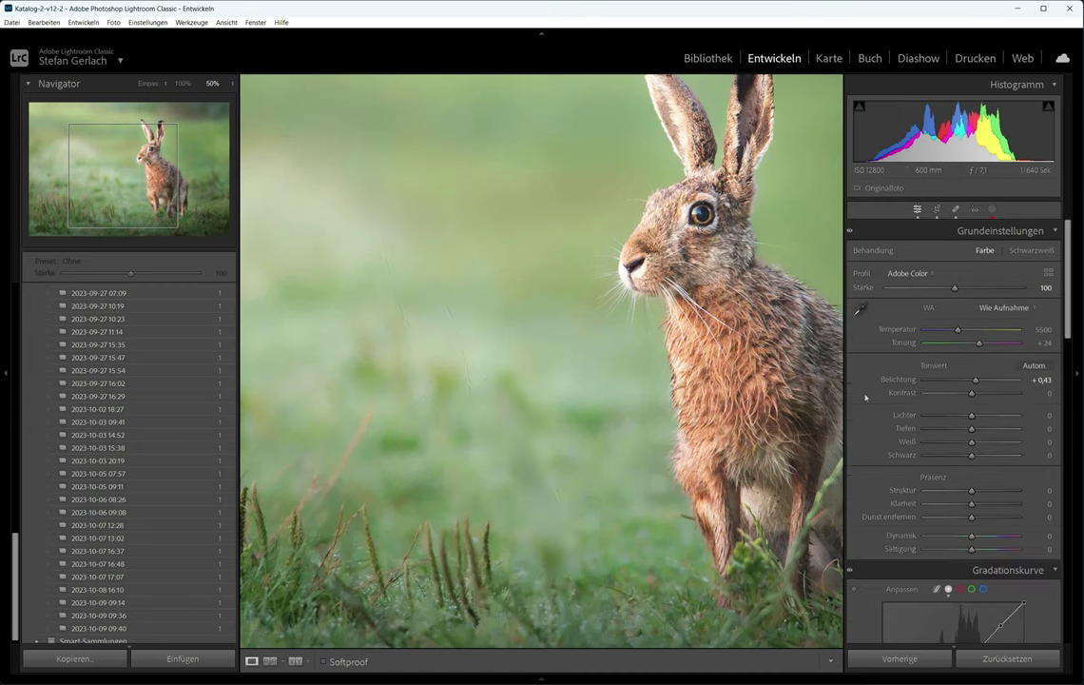
pyautogui.press('z')
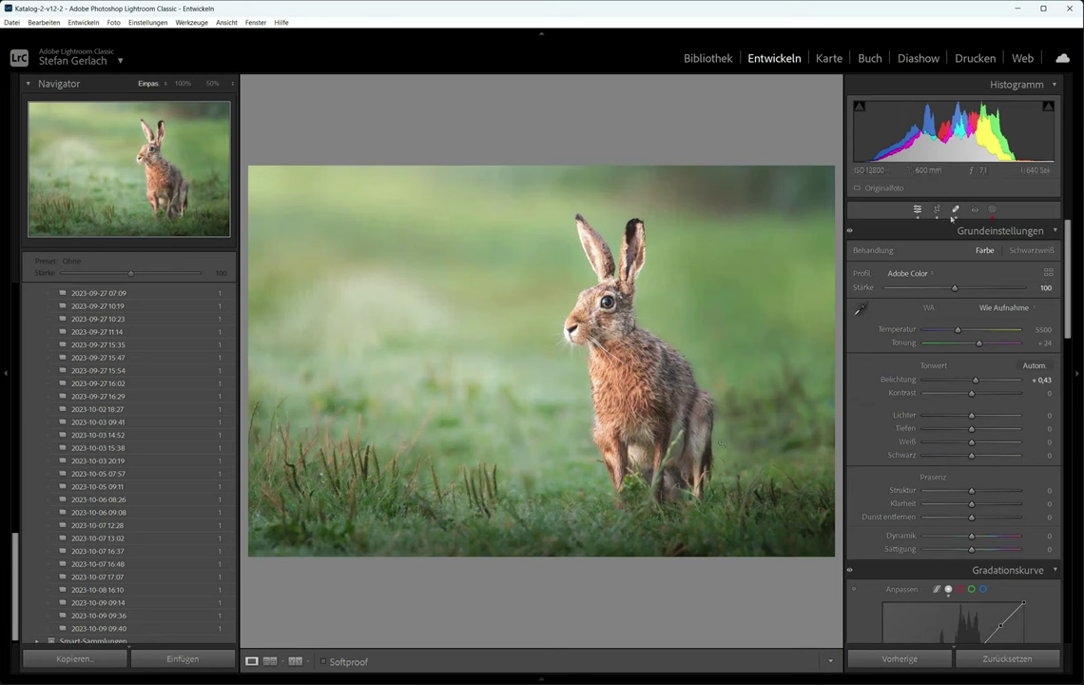
# Move the stalk repair's clone source right beside the stalk, and clone out the reddish grass blade farther left.
pyautogui.click(955, 209)
pyautogui.moveTo(508, 433)
pyautogui.mouseDown()
pyautogui.moveTo(473, 334)
pyautogui.moveTo(513, 433)
pyautogui.moveTo(588, 479)
pyautogui.moveTo(583, 489)
pyautogui.mouseUp()
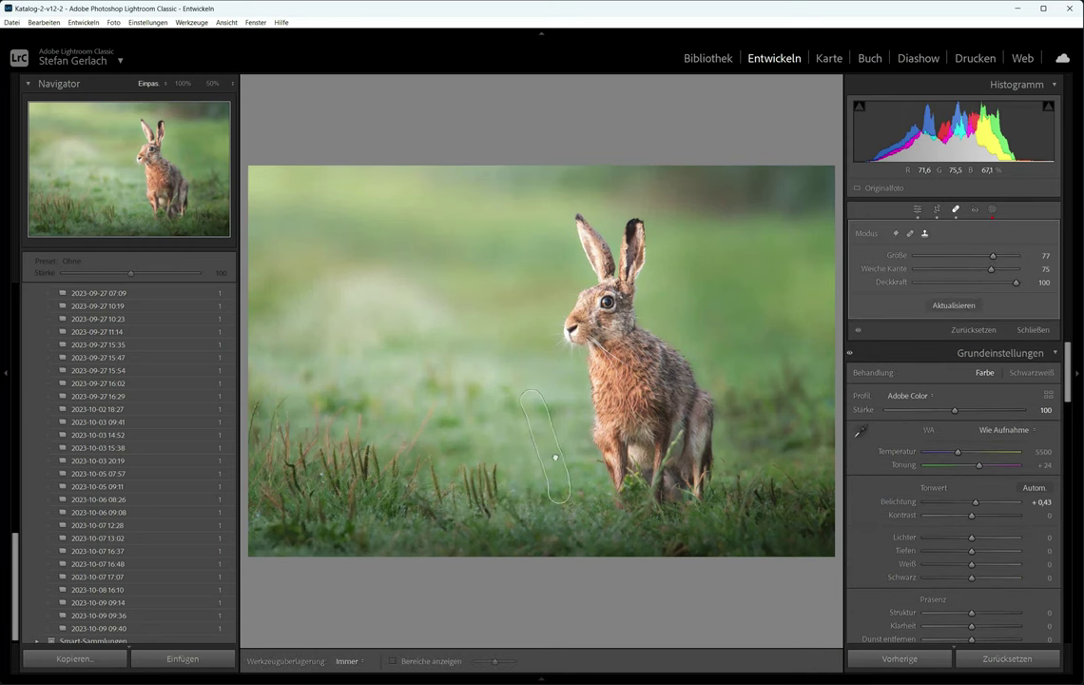
pyautogui.press('z')
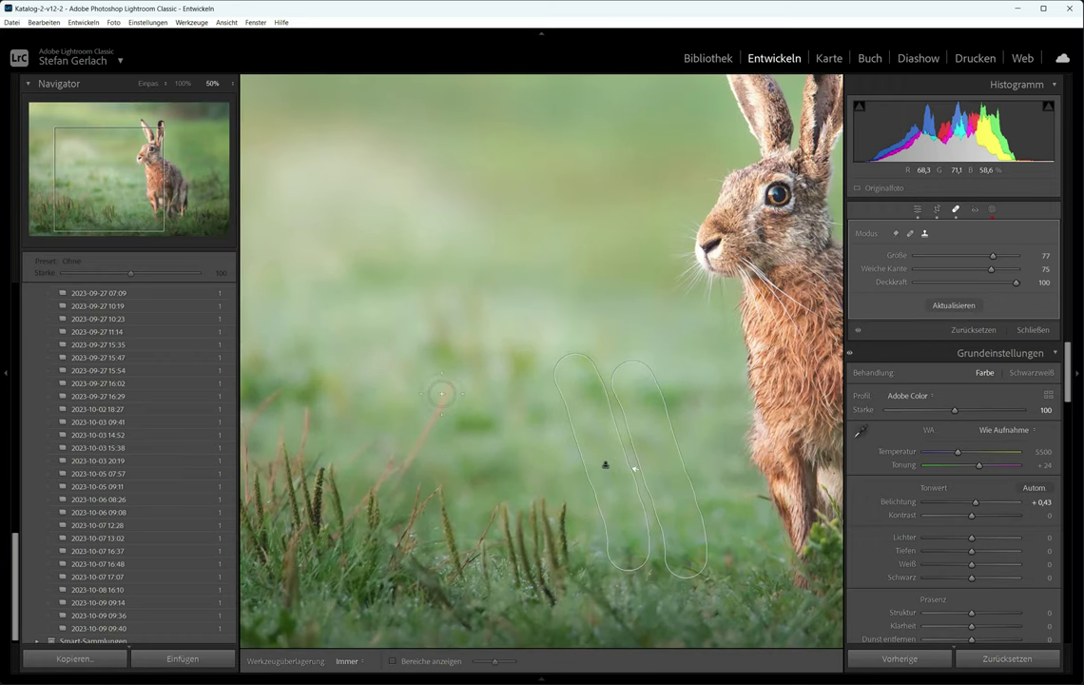
pyautogui.moveTo(445, 387); pyautogui.dragTo(411, 456)
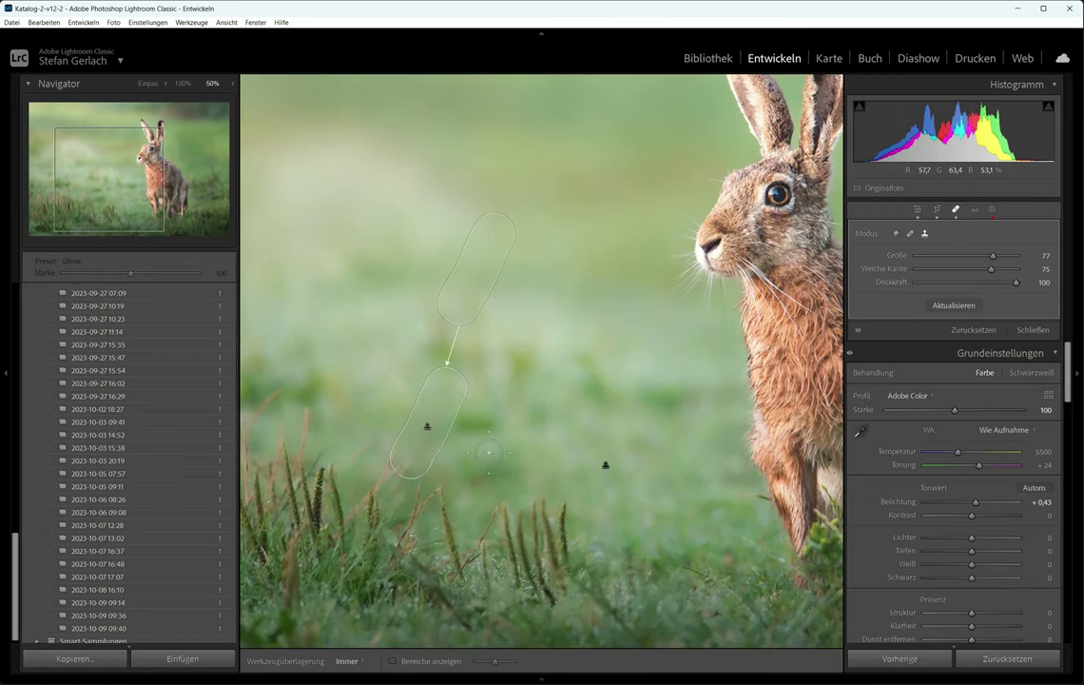
pyautogui.click(956, 209)
pyautogui.press('z')
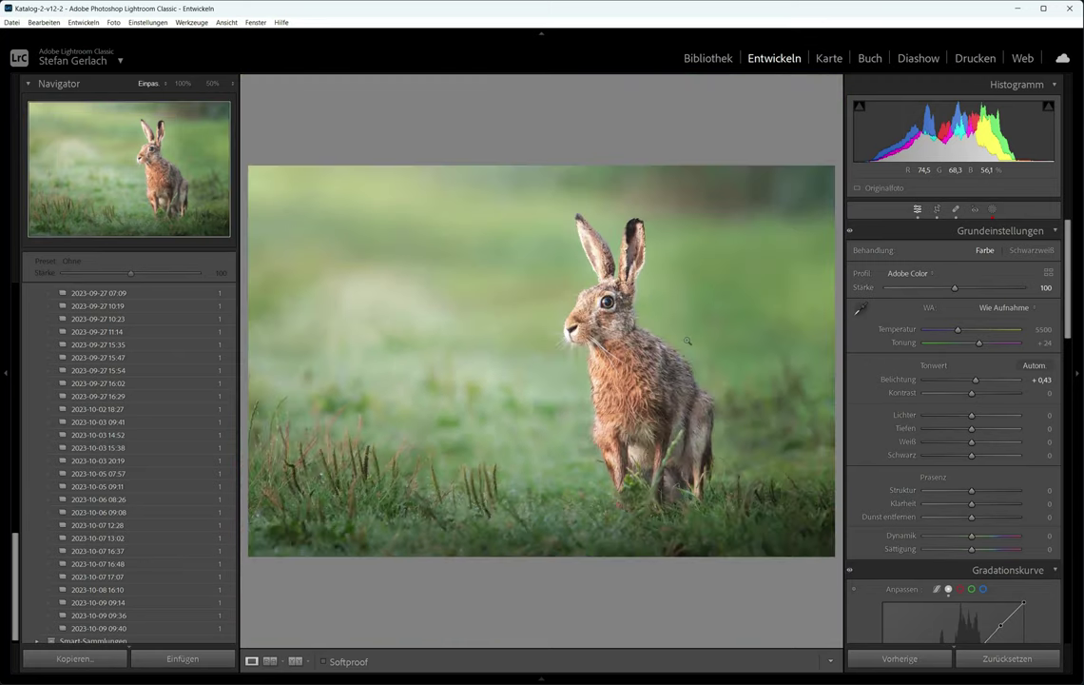
# Clone out the dark background in the photo's upper-right corner with brush size 90 and feather 75, sampling the lighter green below.
pyautogui.click(956, 210)
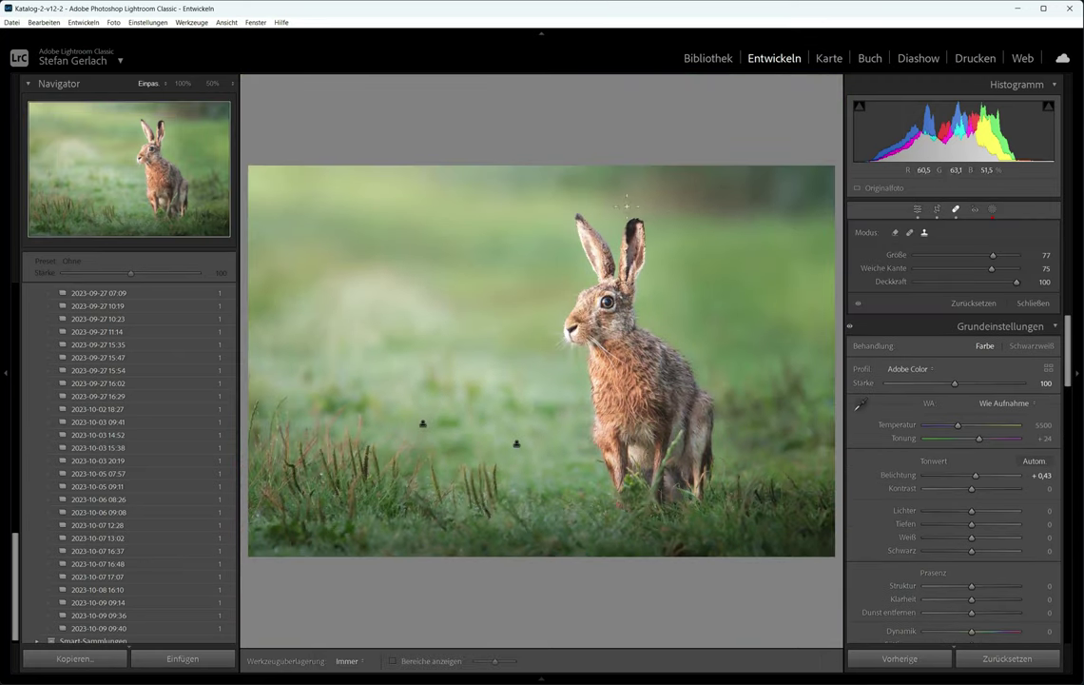
pyautogui.scroll(1, 657, 208)
pyautogui.scroll(2, 795, 204)
pyautogui.moveTo(811, 190); pyautogui.dragTo(709, 194)
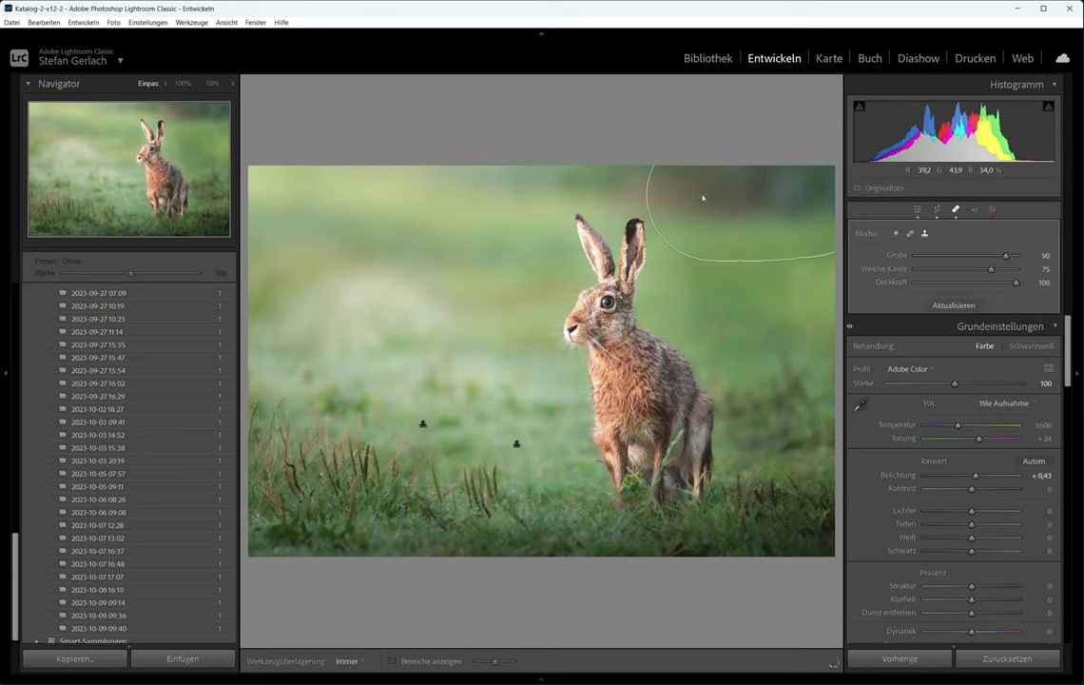
pyautogui.moveTo(516, 236); pyautogui.dragTo(791, 264)
pyautogui.press('Escape')
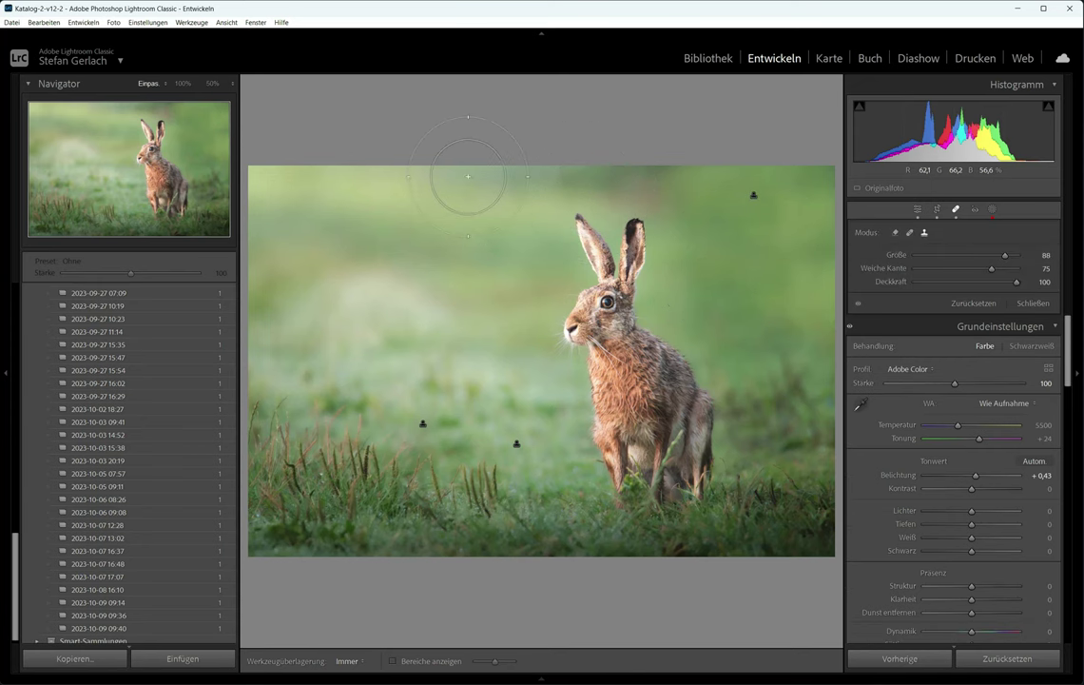
# Clone over the dark background strip above the hare's ears with size 85 and feather 99, sampling the light meadow to the left.
pyautogui.scroll(-2, 618, 189)
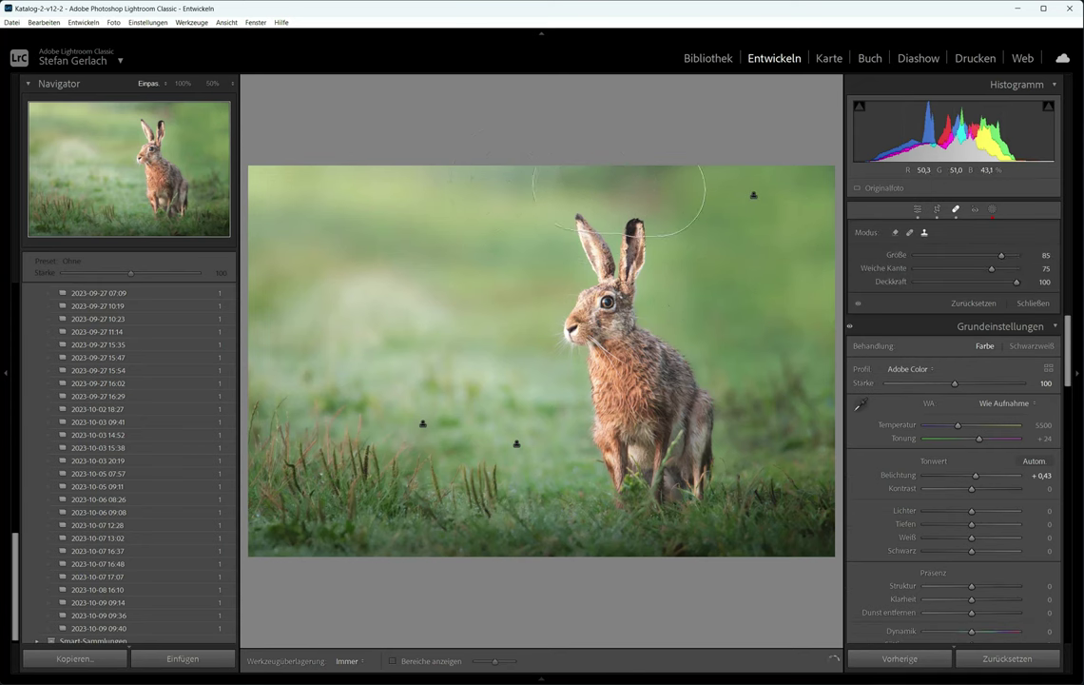
pyautogui.click(445, 144)
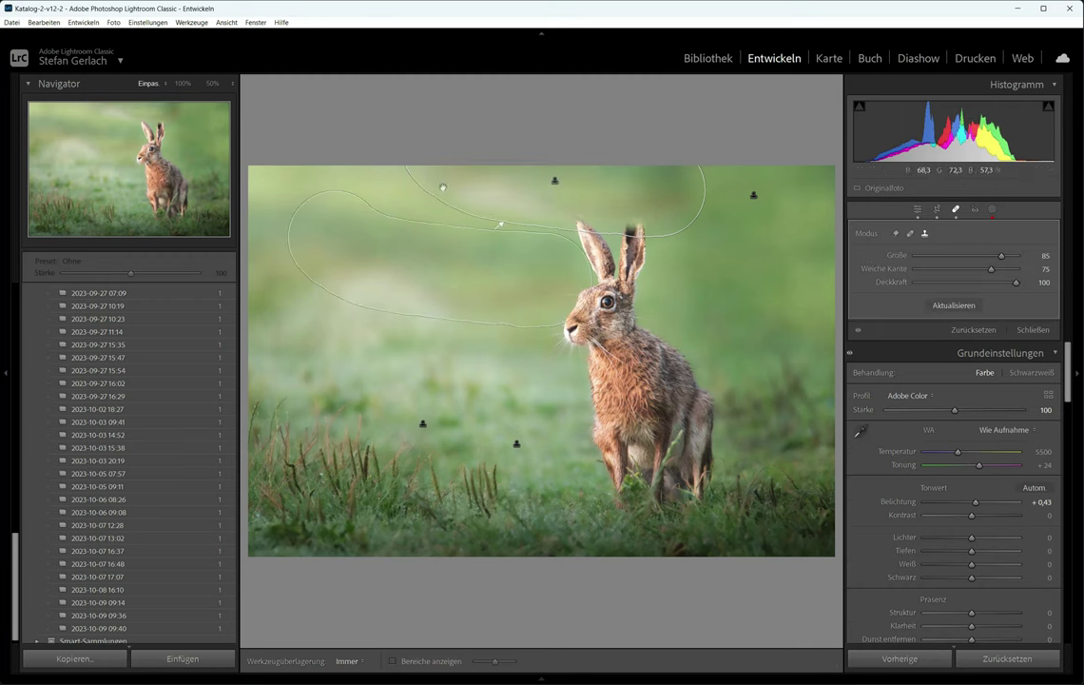
pyautogui.moveTo(499, 225)
pyautogui.mouseDown()
pyautogui.moveTo(428, 235)
pyautogui.moveTo(416, 183)
pyautogui.moveTo(433, 206)
pyautogui.moveTo(410, 204)
pyautogui.mouseUp()
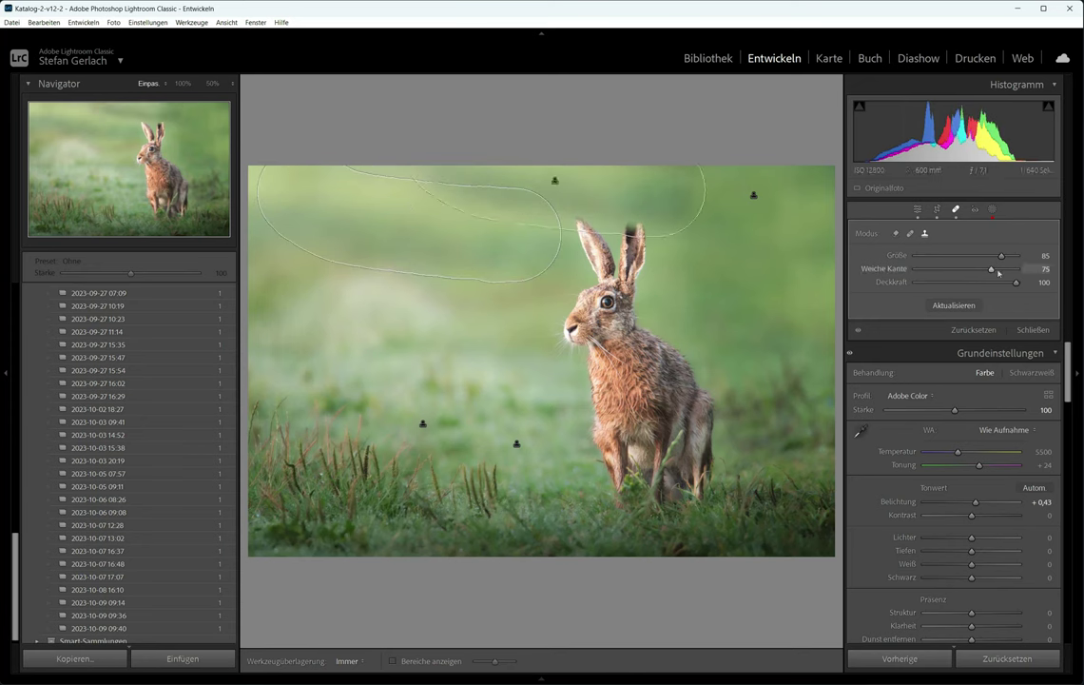
pyautogui.moveTo(992, 270); pyautogui.dragTo(1008, 270)
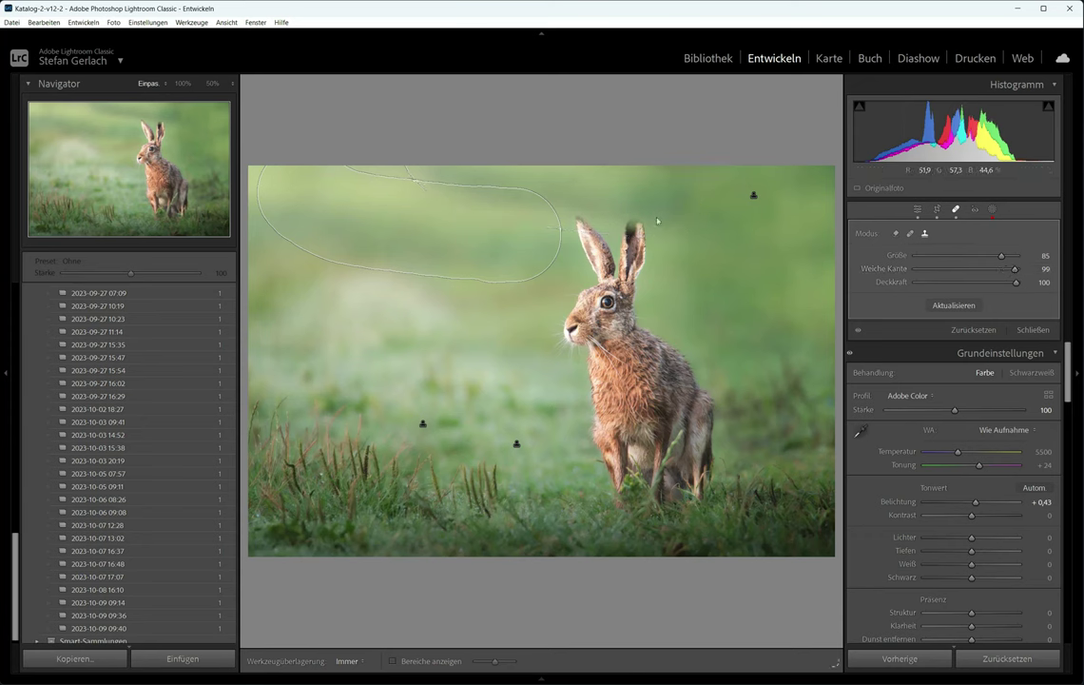
pyautogui.moveTo(514, 233)
pyautogui.mouseDown()
pyautogui.moveTo(489, 240)
pyautogui.moveTo(493, 226)
pyautogui.moveTo(450, 213)
pyautogui.moveTo(444, 353)
pyautogui.moveTo(406, 274)
pyautogui.mouseUp()
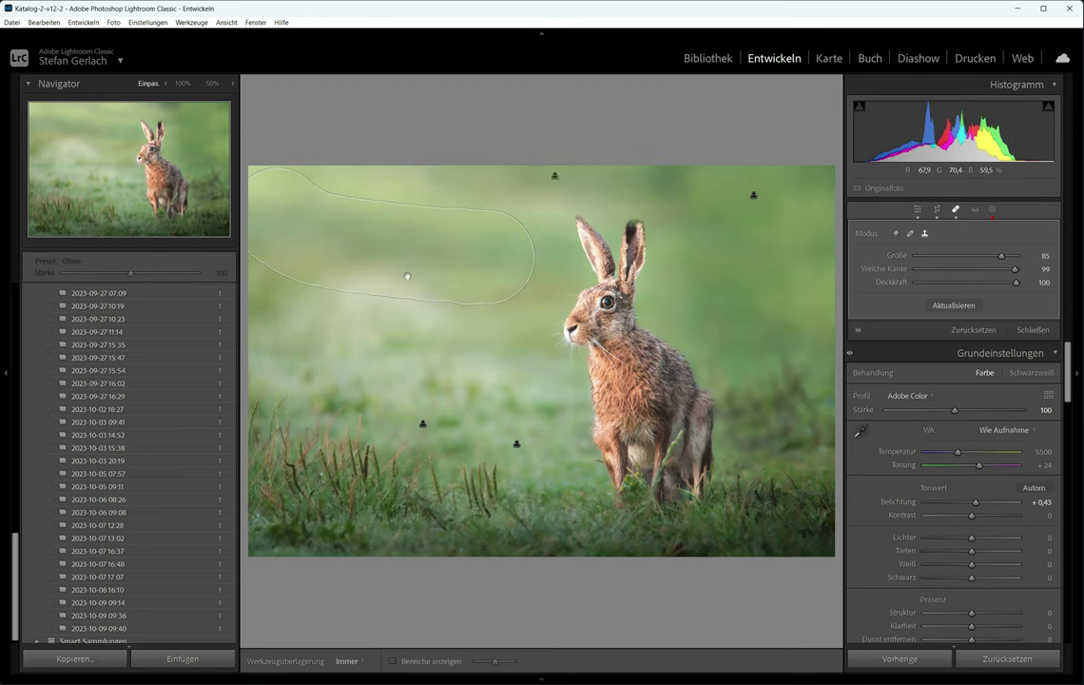
pyautogui.click(992, 211)
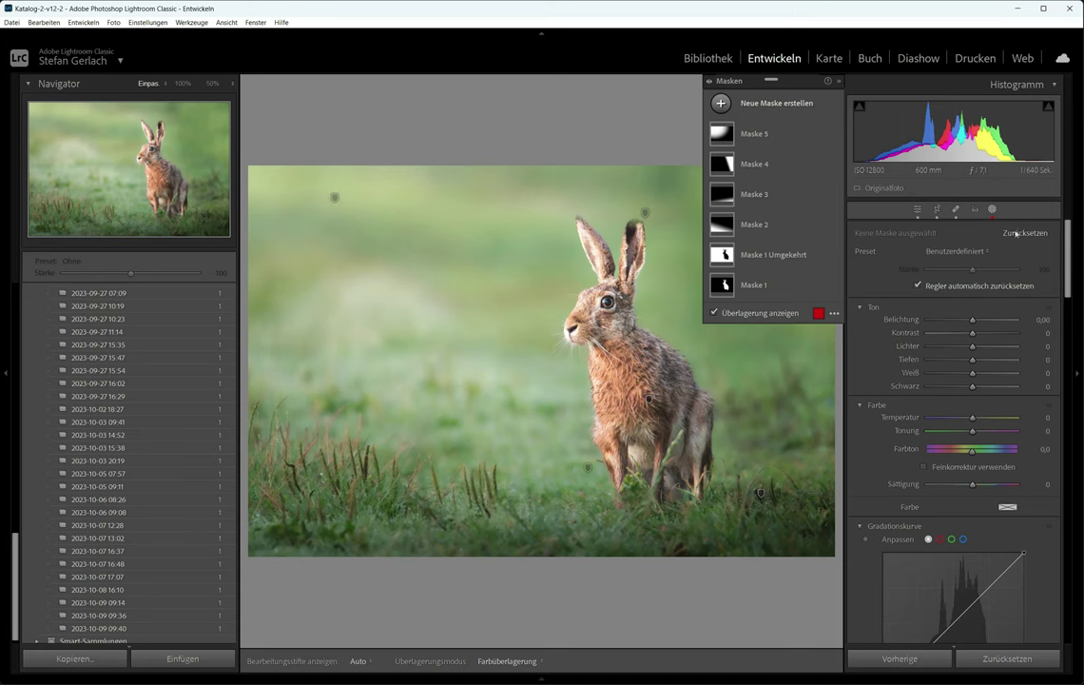
pyautogui.hotkey('shift', 'w')
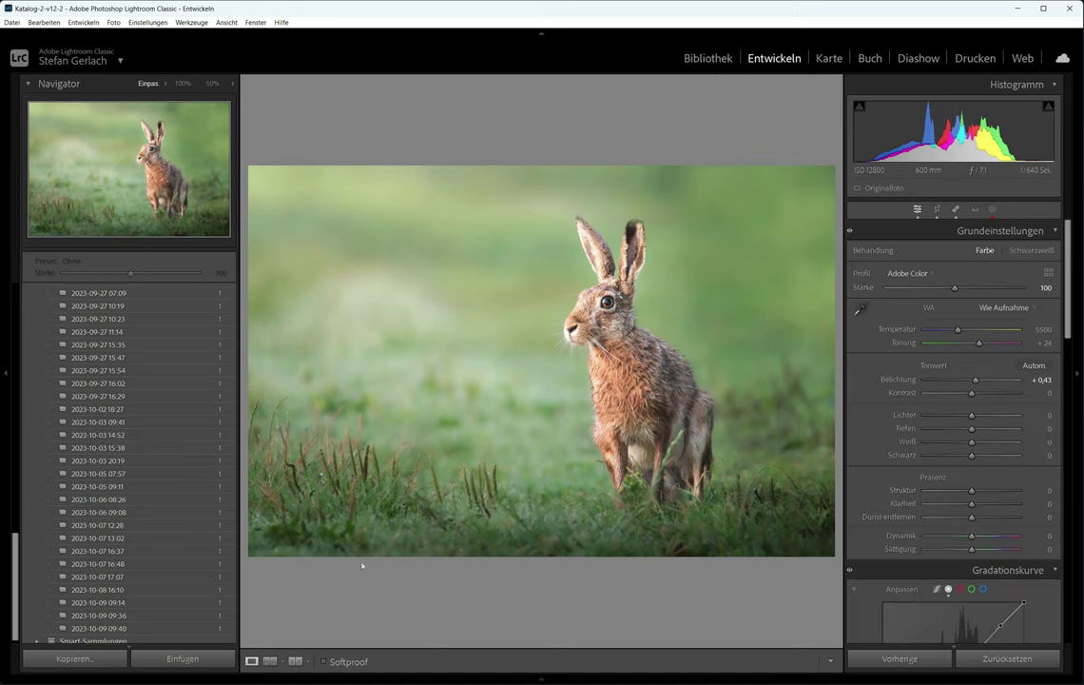
# Compare the photo before and after editing, and shift the clone repair in the upper-right corner slightly upward.
pyautogui.press('y')
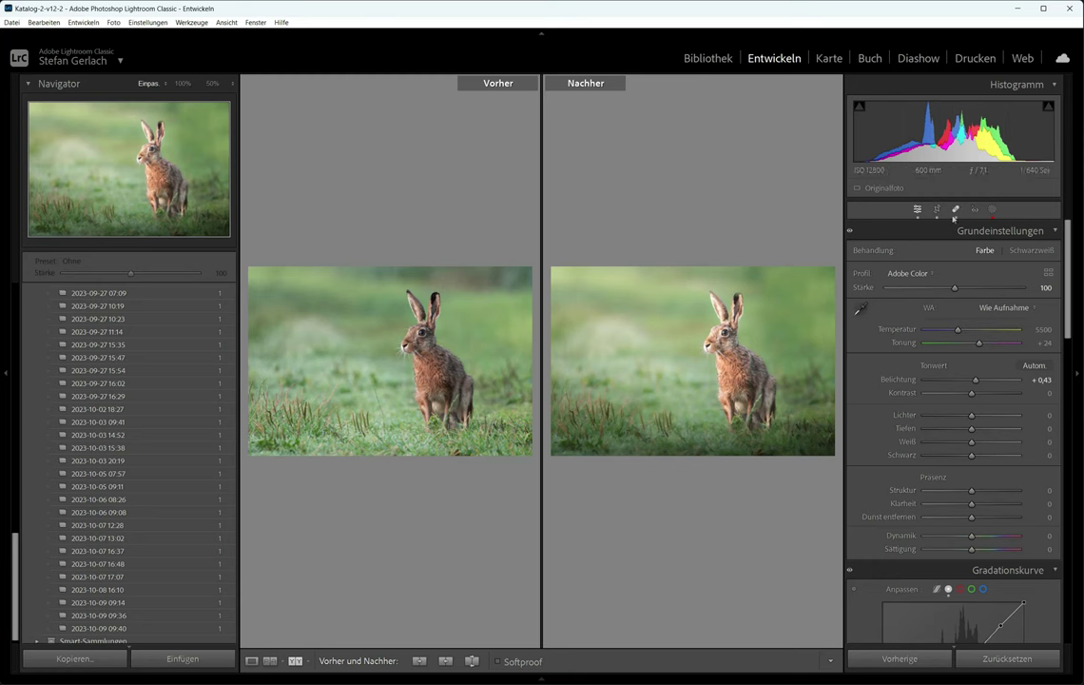
pyautogui.click(956, 209)
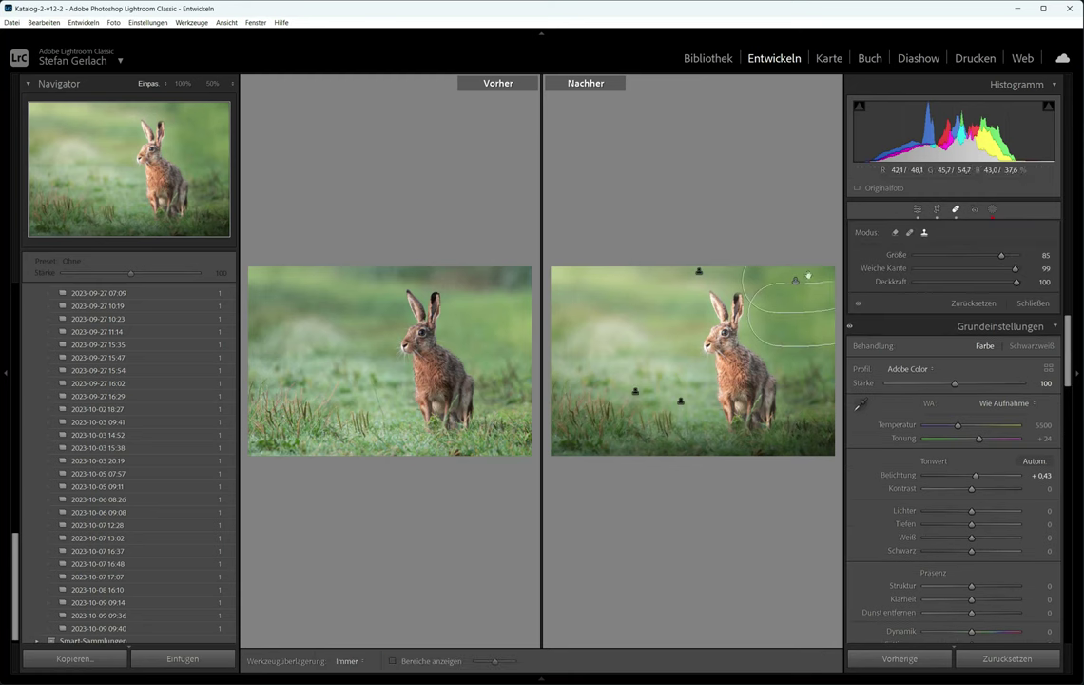
pyautogui.click(809, 276)
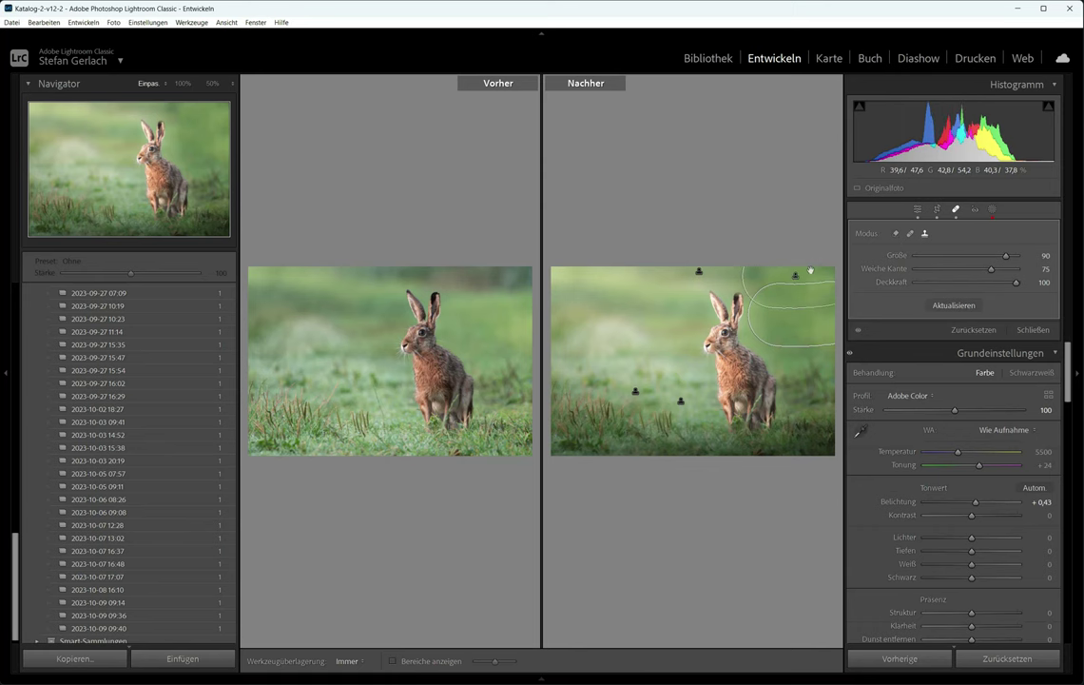
pyautogui.press('q')
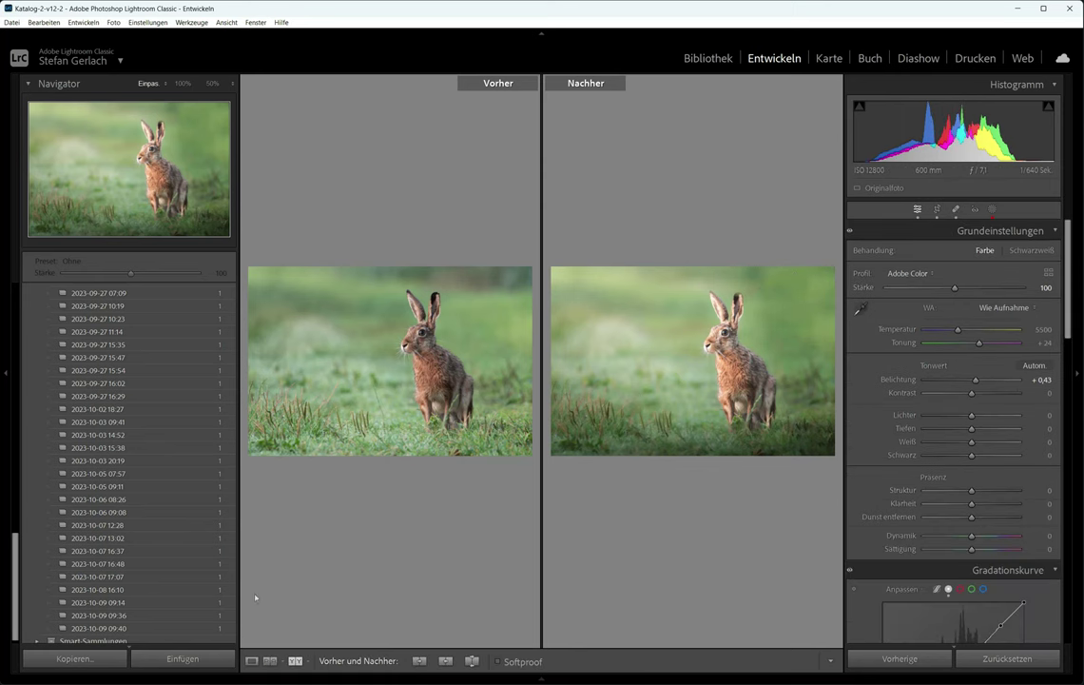
pyautogui.click(251, 661)
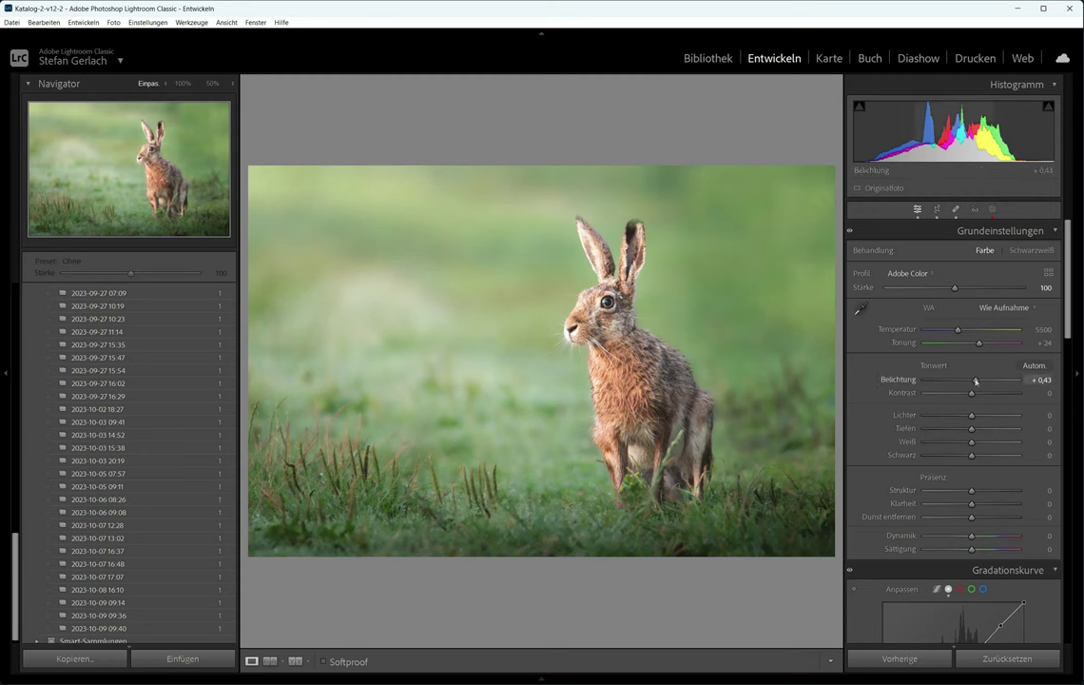
# Raise the exposure to +0.72 and compare the result with the neighbouring unedited and differently edited versions.
pyautogui.moveTo(976, 380); pyautogui.dragTo(980, 381)
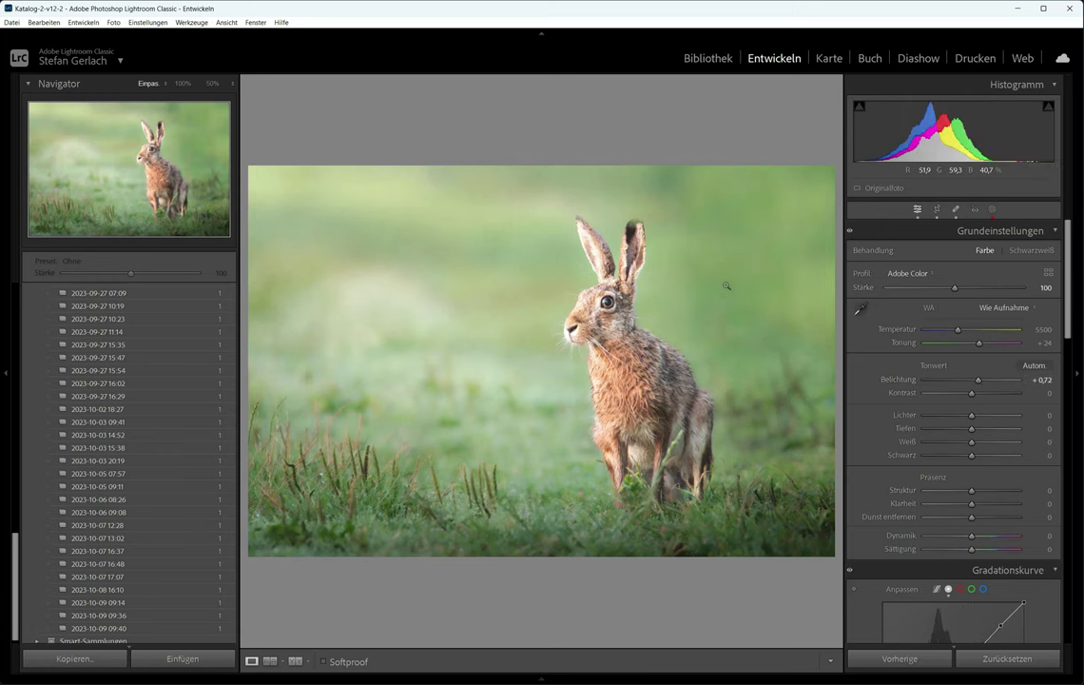
pyautogui.press('Right')
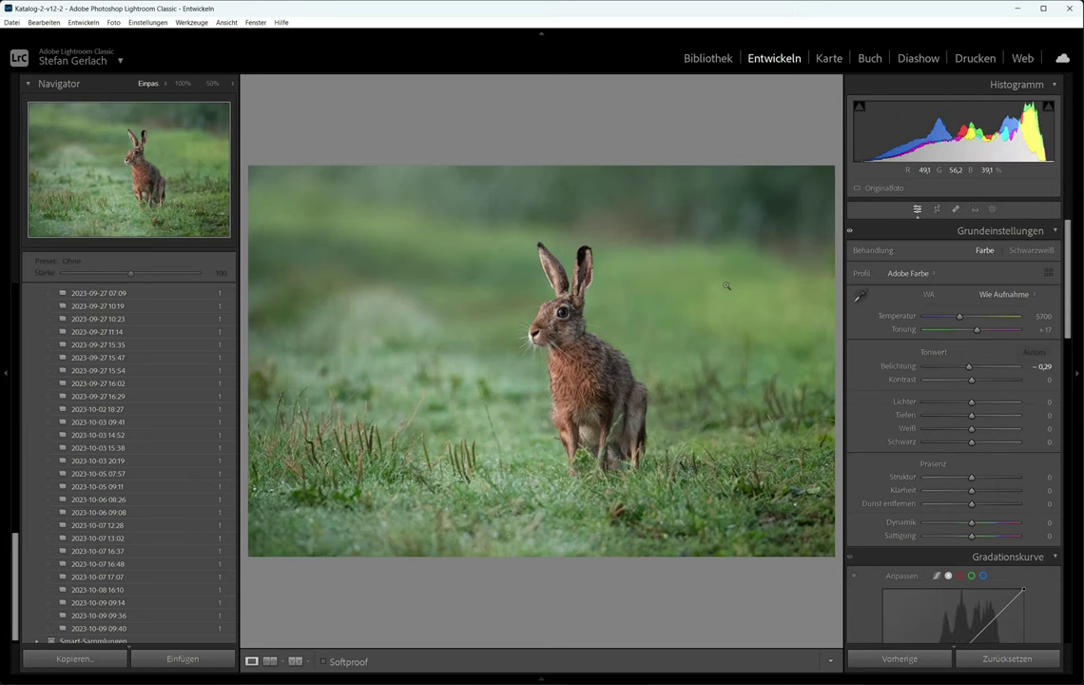
pyautogui.press('Right')
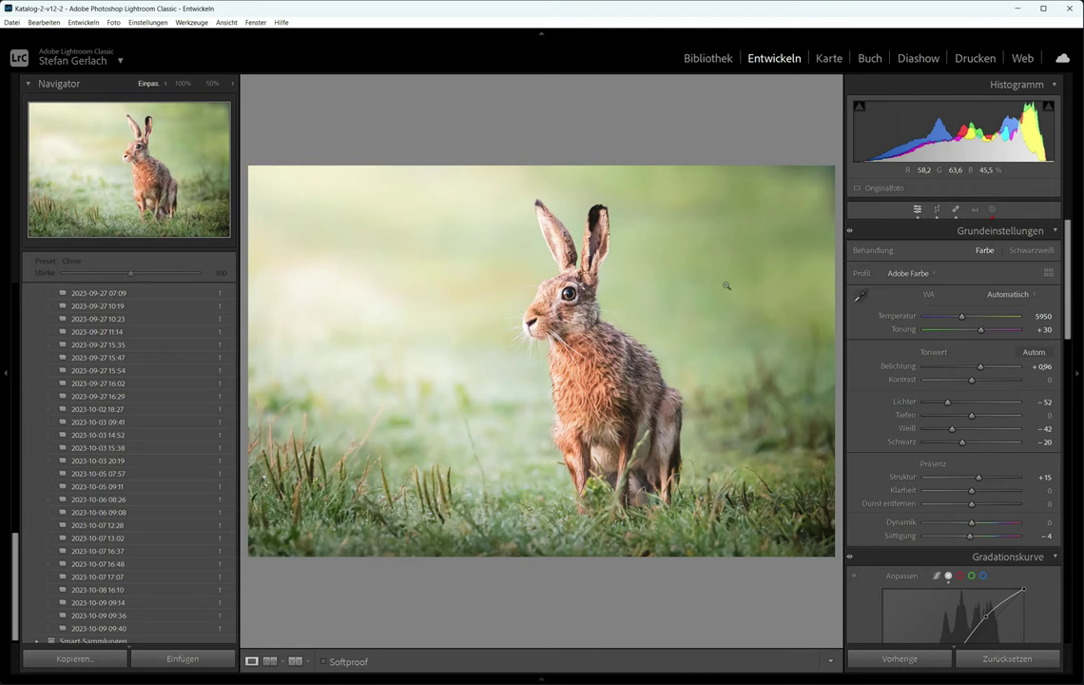
pyautogui.press('Left')
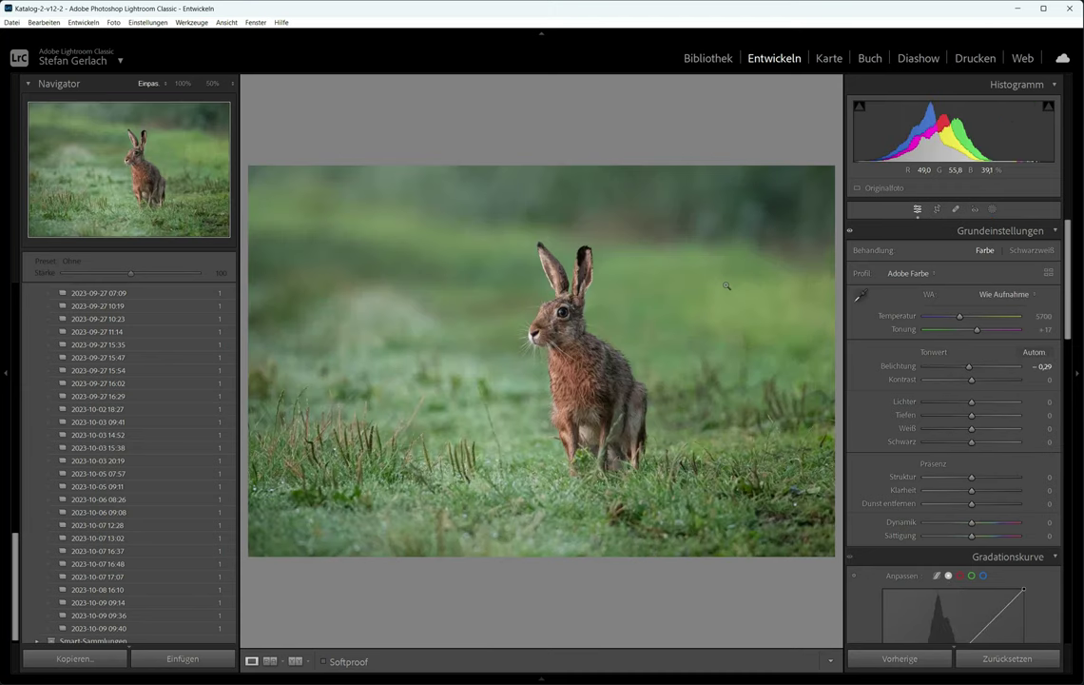
pyautogui.press('Right')
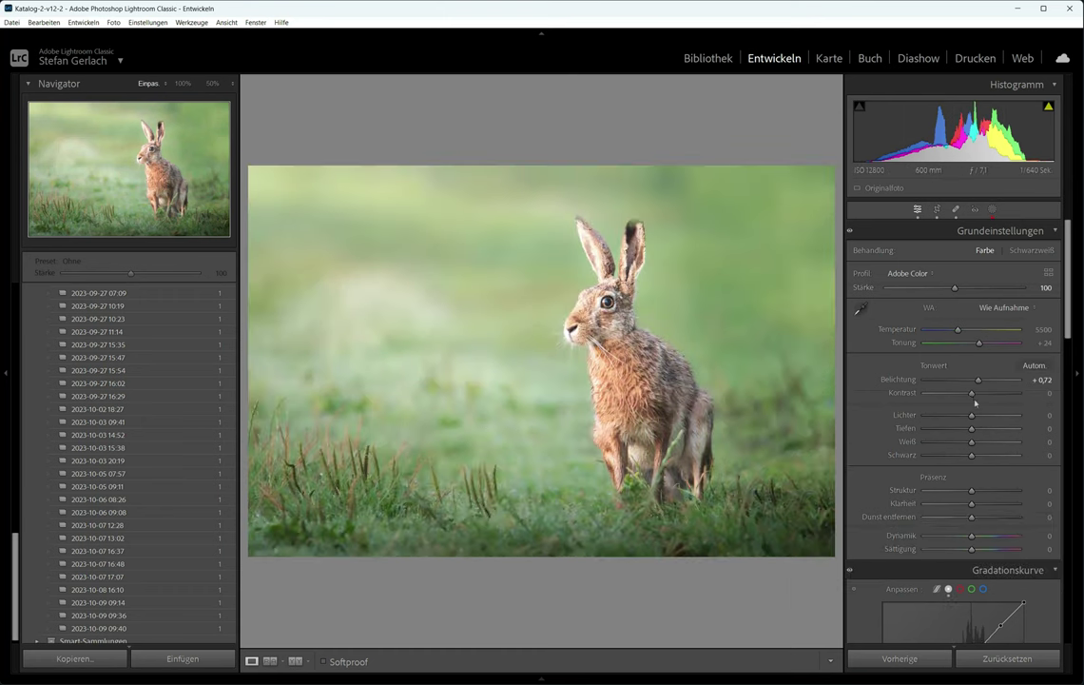
# Lower the highlights to −65 and change the white balance from as shot to automatic.
pyautogui.moveTo(971, 417); pyautogui.dragTo(1018, 415)
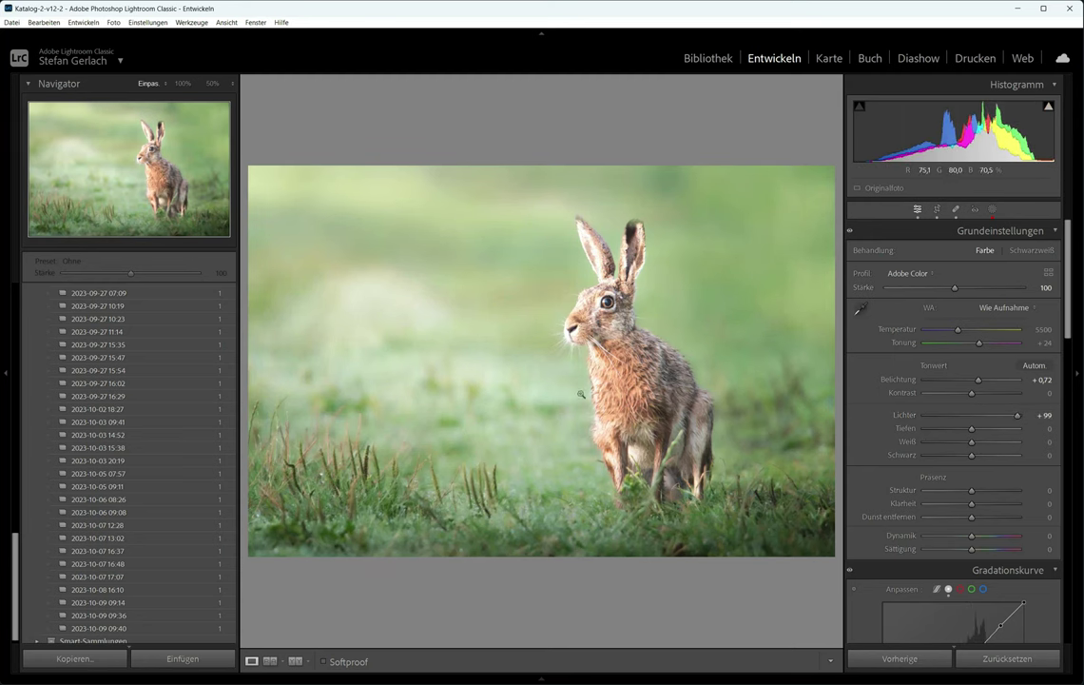
pyautogui.click(944, 417)
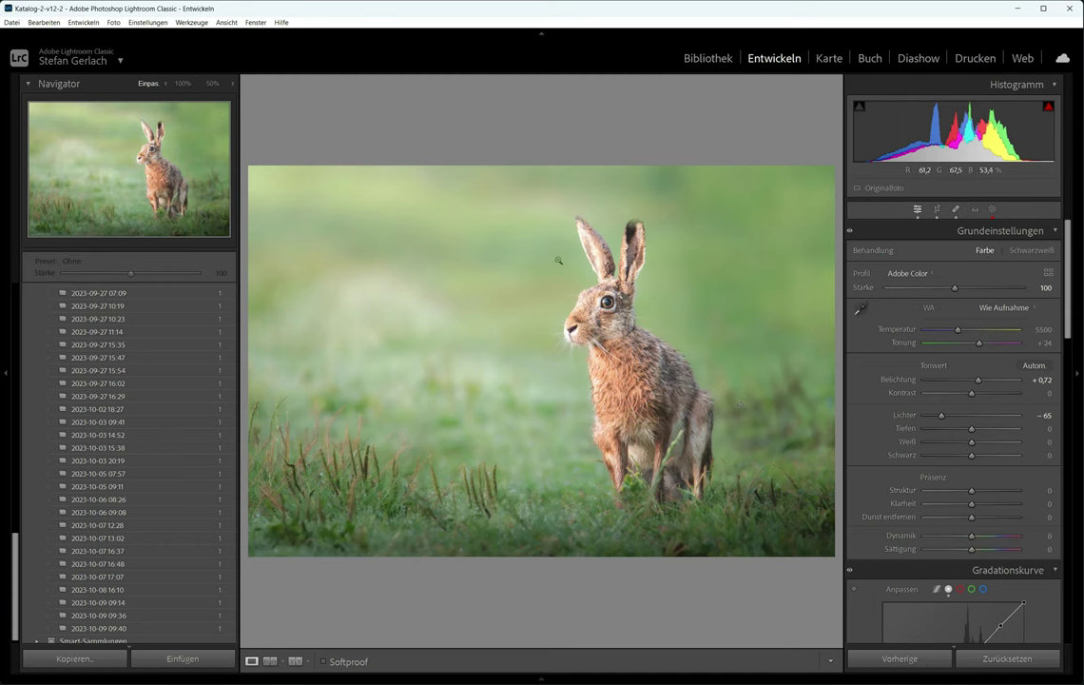
pyautogui.click(1000, 308)
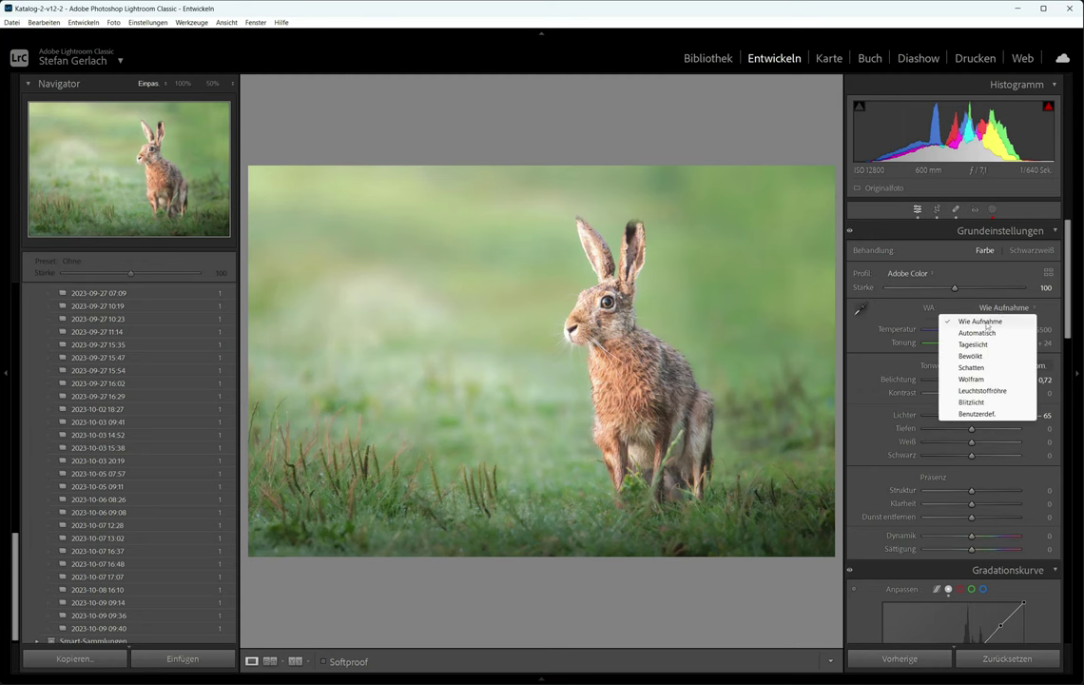
pyautogui.click(983, 332)
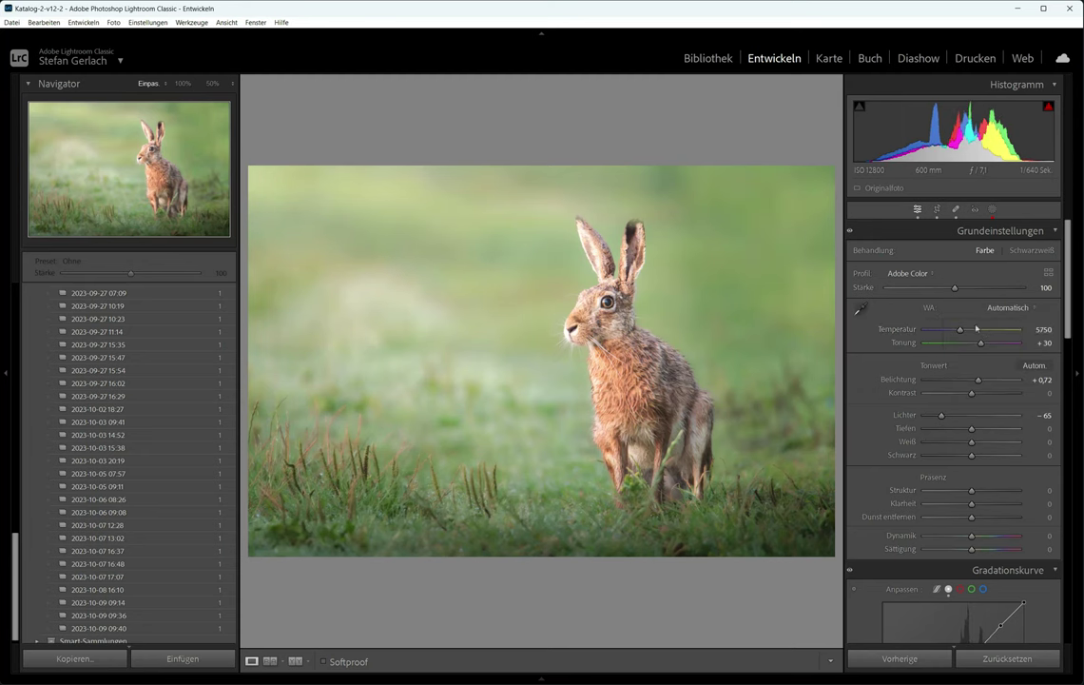
pyautogui.click(1006, 315)
pyautogui.click(982, 319)
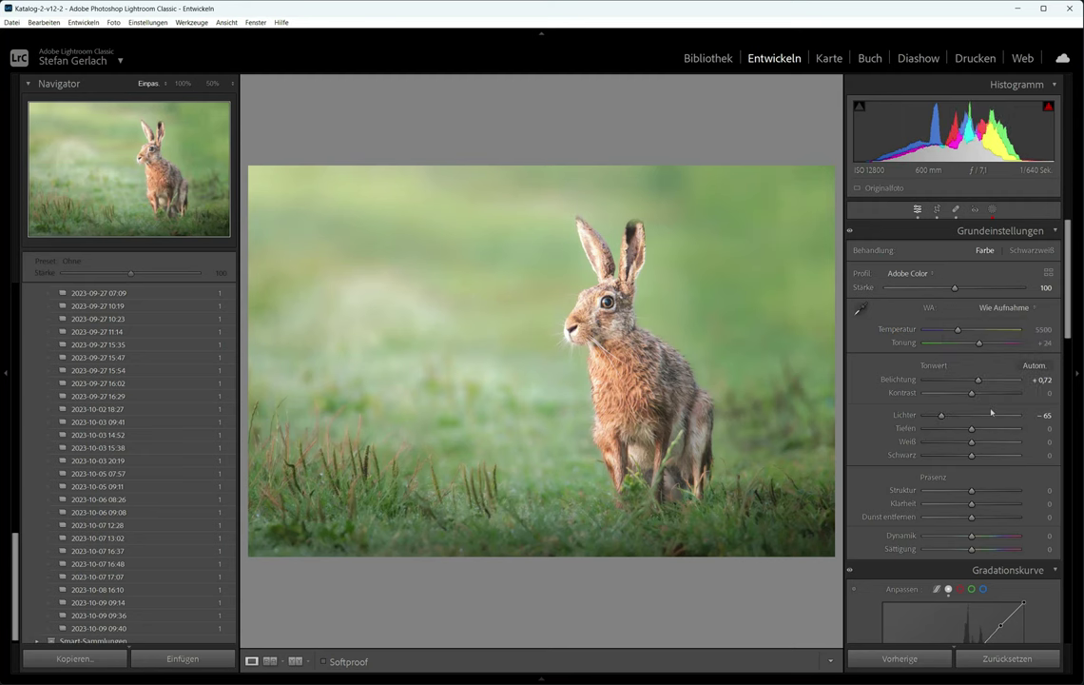
pyautogui.click(1006, 307)
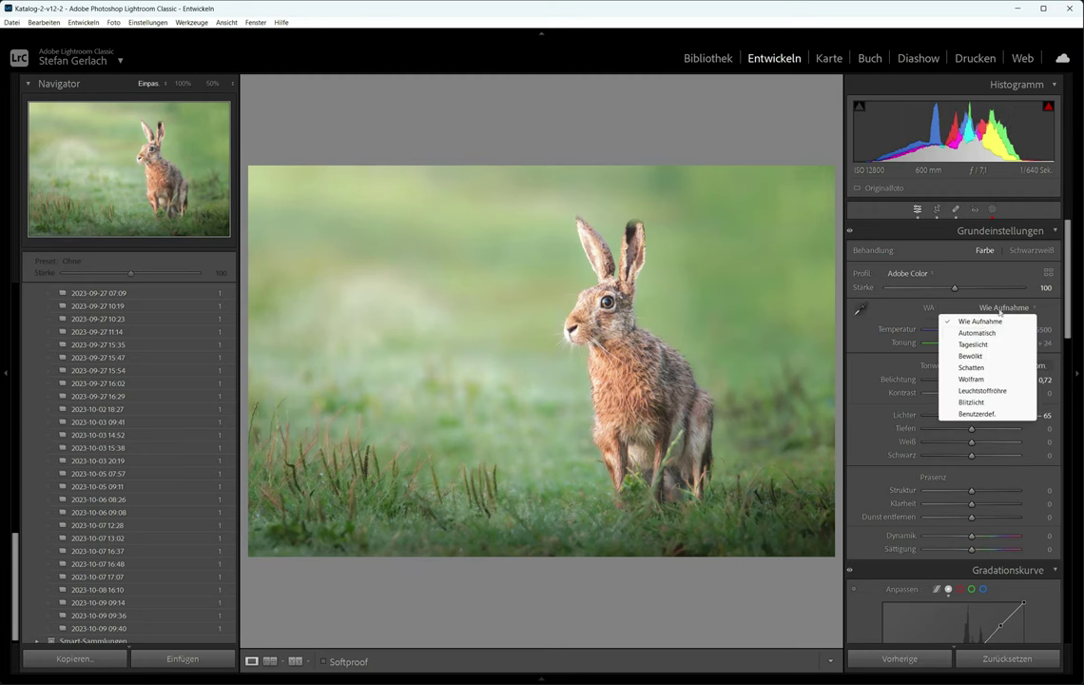
pyautogui.click(980, 334)
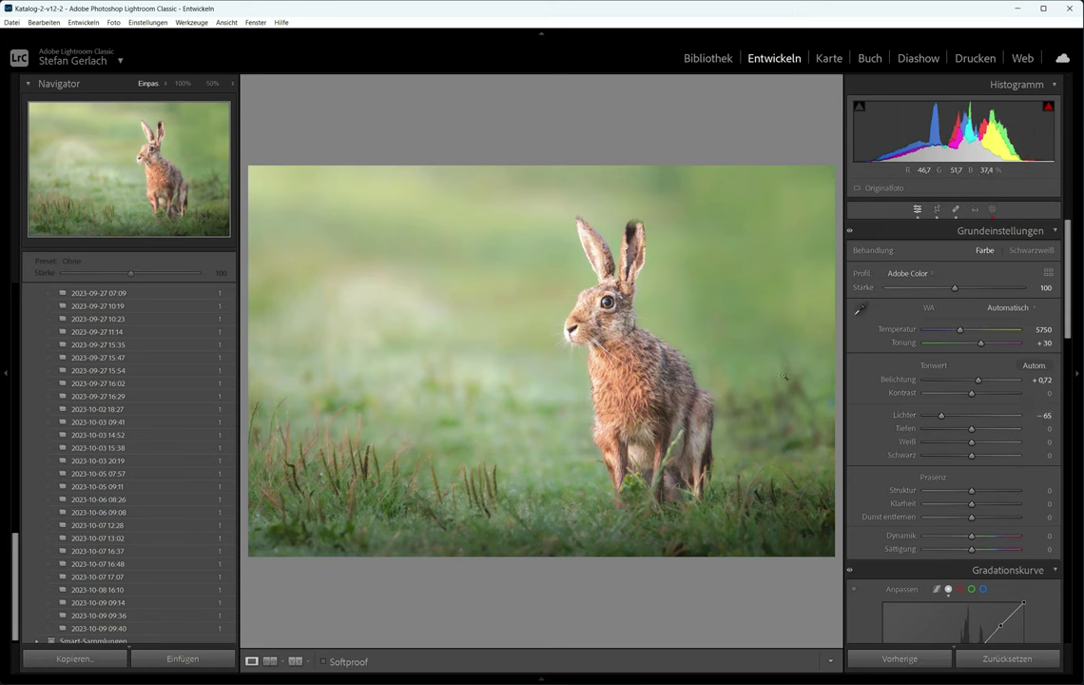
# Compare the colours and brightness of the hare photo with the unedited original and the other edited version.
pyautogui.press('Right')
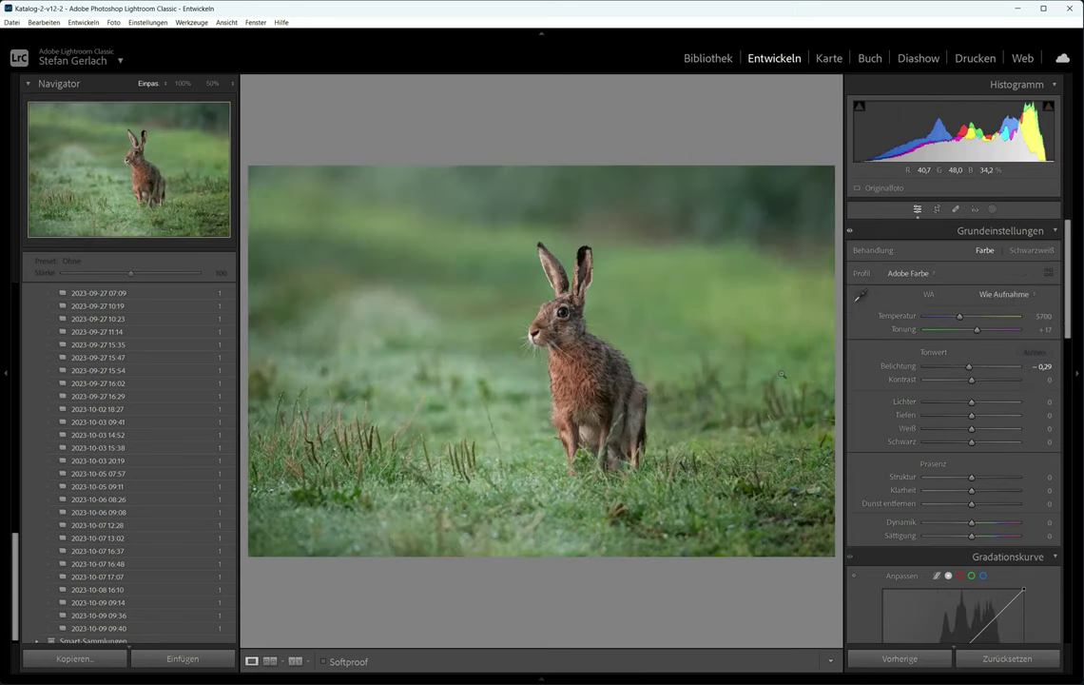
pyautogui.press('Right')
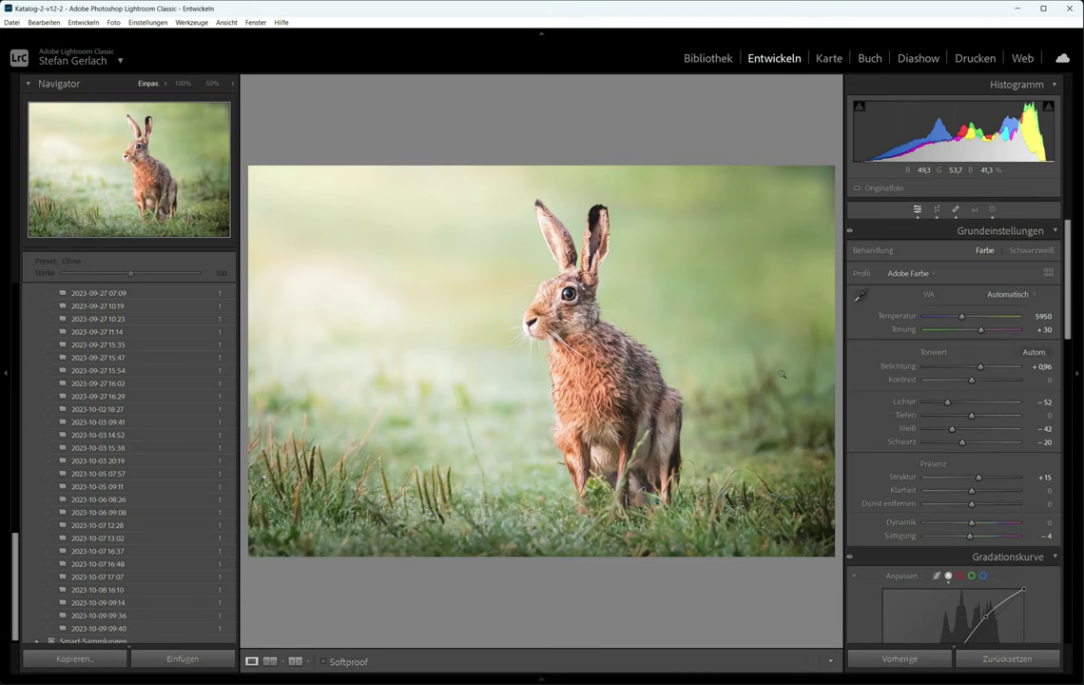
pyautogui.press('Left')
pyautogui.press('Right')
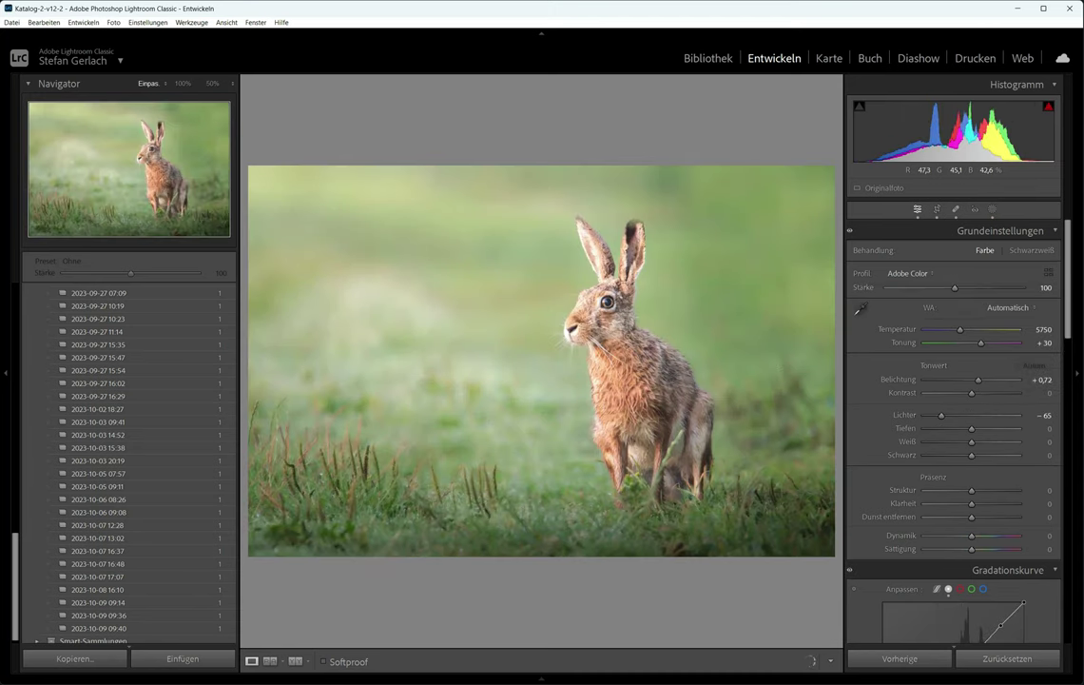
# Inspect the hare's ears at 50% and move the clone repair above them upward, clear of the dark ear tips.
pyautogui.click(700, 371)
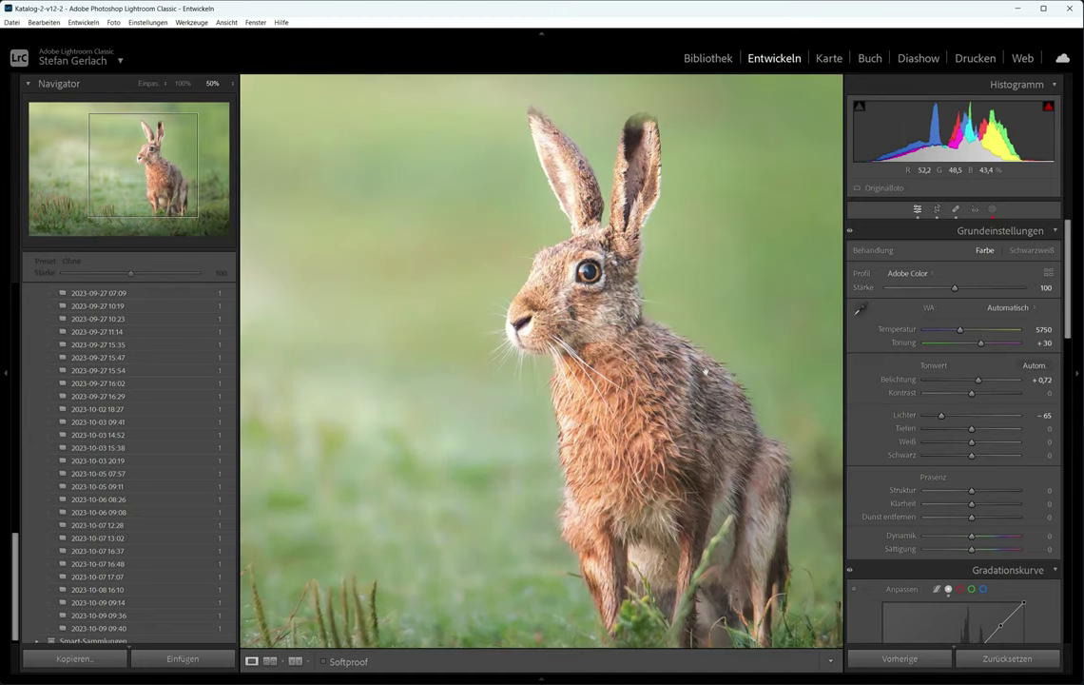
pyautogui.moveTo(713, 328); pyautogui.dragTo(685, 395)
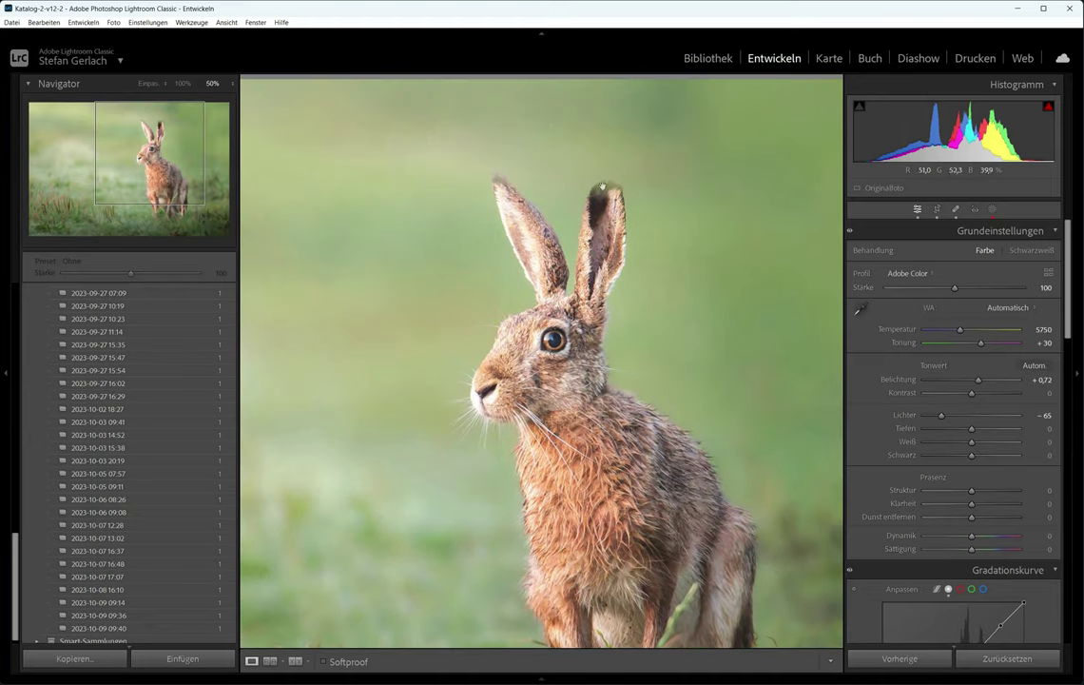
pyautogui.click(955, 209)
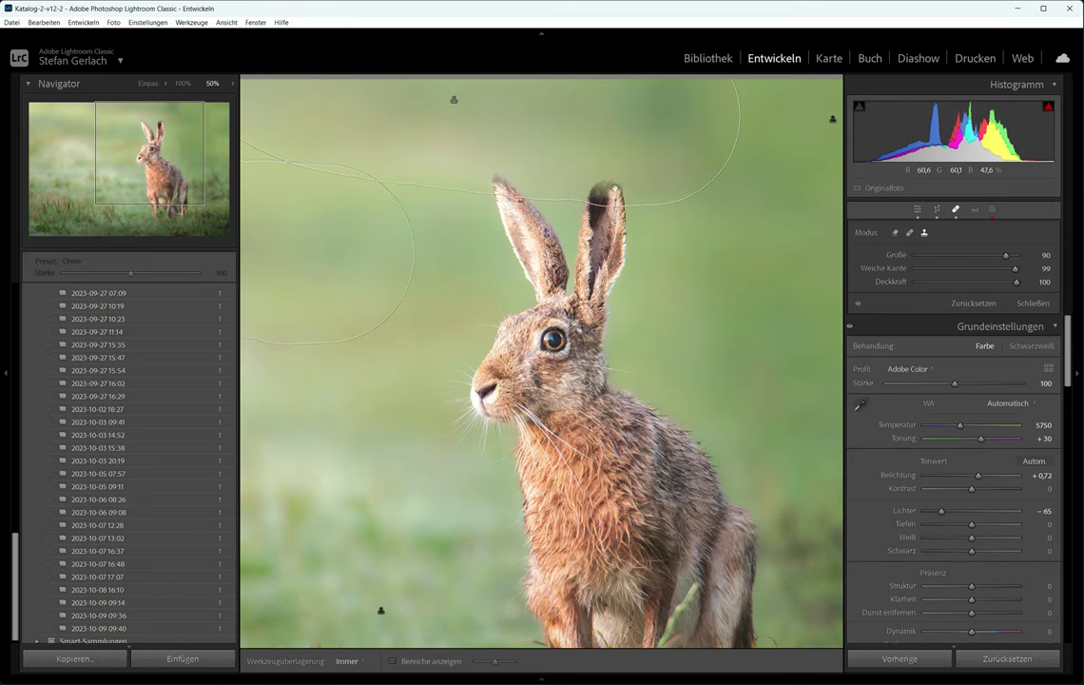
pyautogui.click(609, 181)
pyautogui.moveTo(617, 170); pyautogui.dragTo(460, 85)
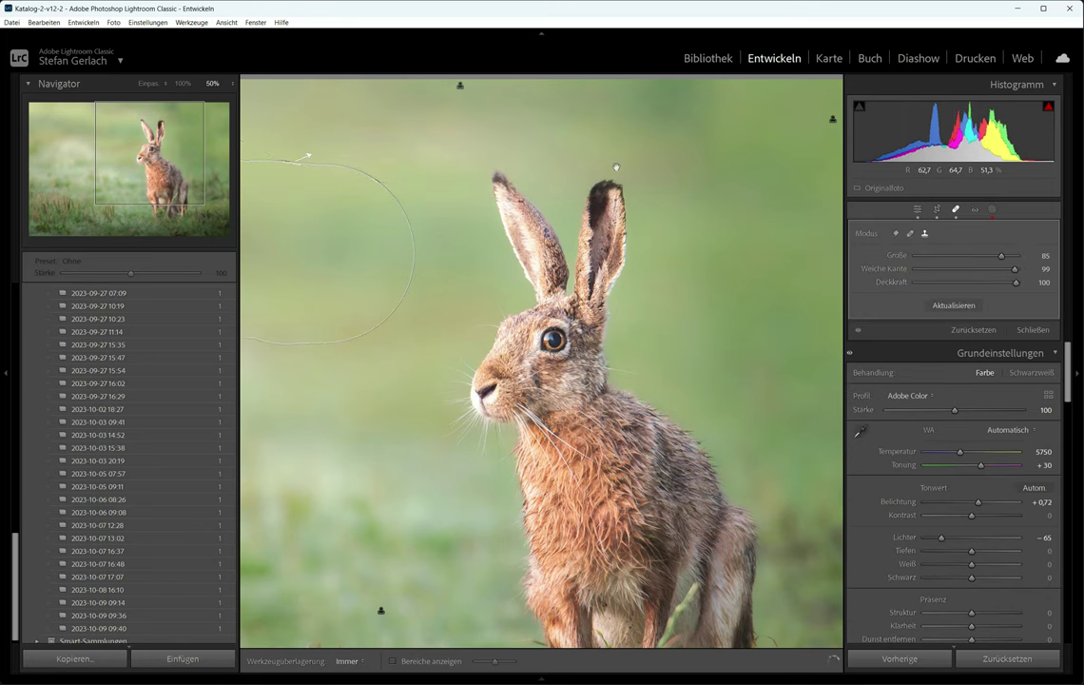
pyautogui.click(958, 210)
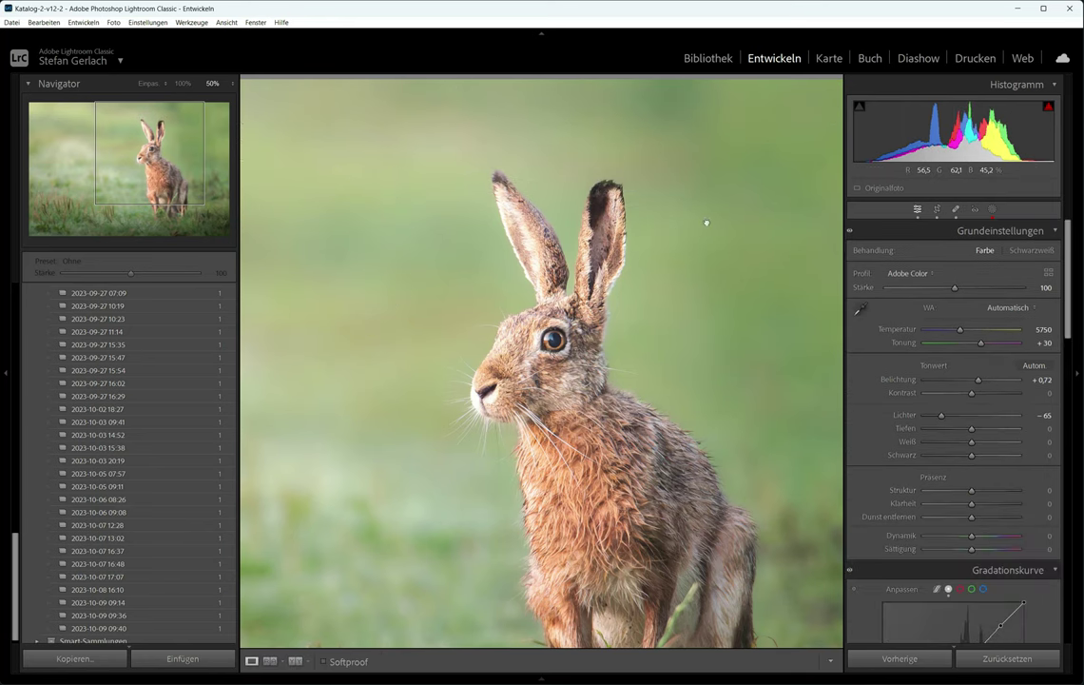
# Try a sharpening amount of 91 on the denoised hare photo and reset it to 0.
pyautogui.click(706, 222)
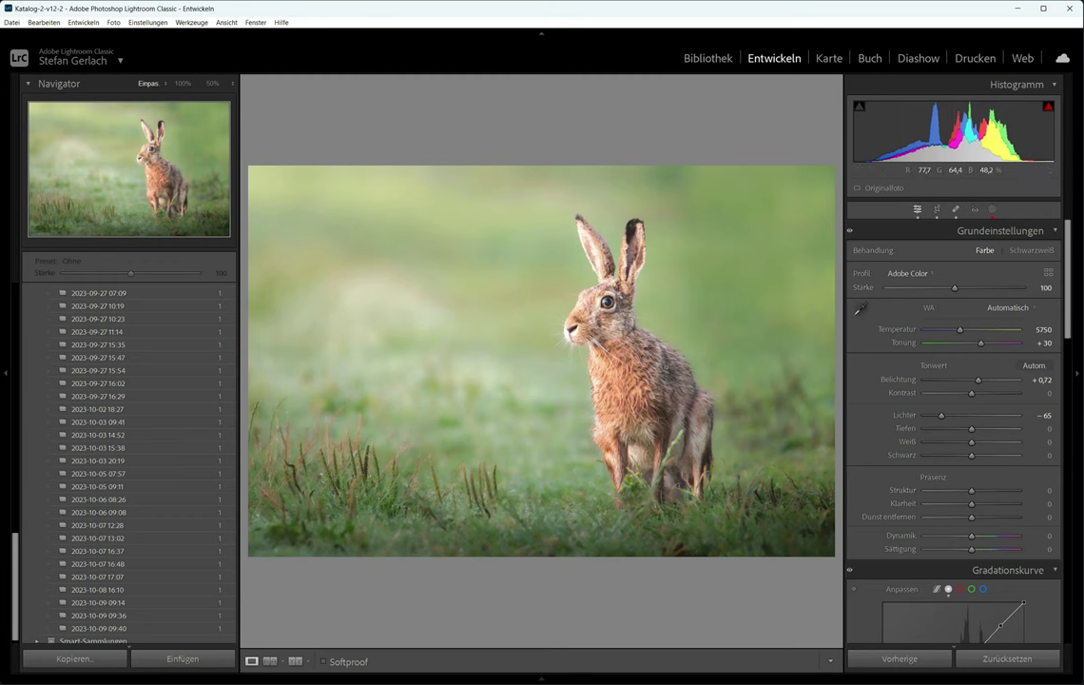
pyautogui.scroll(-10, 1022, 440)
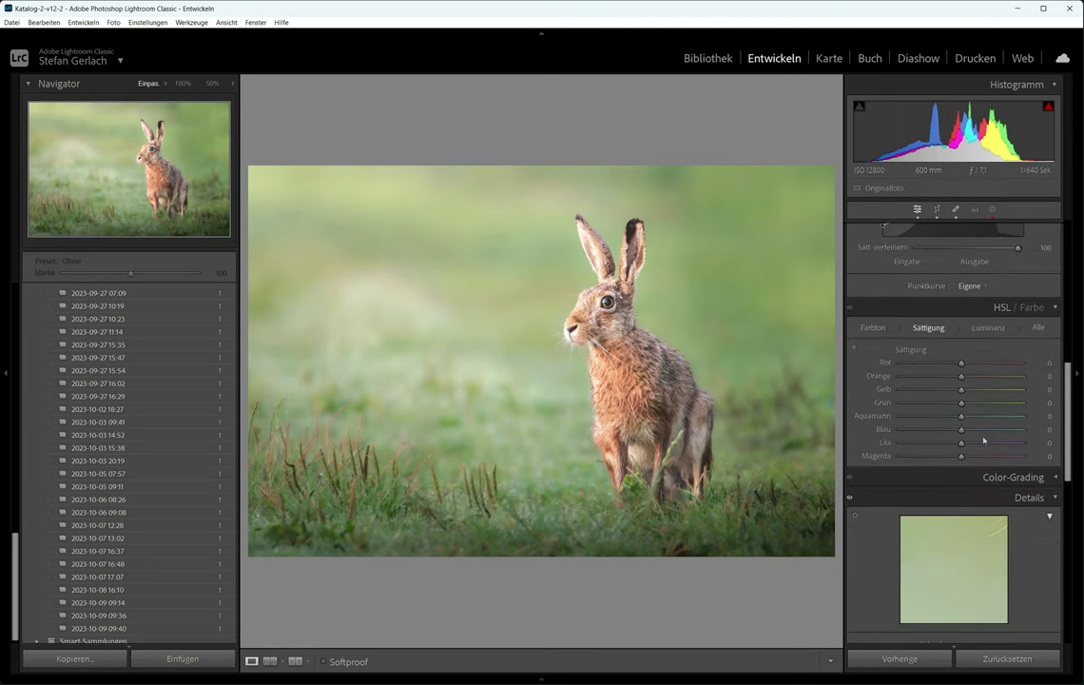
pyautogui.scroll(-3, 1022, 440)
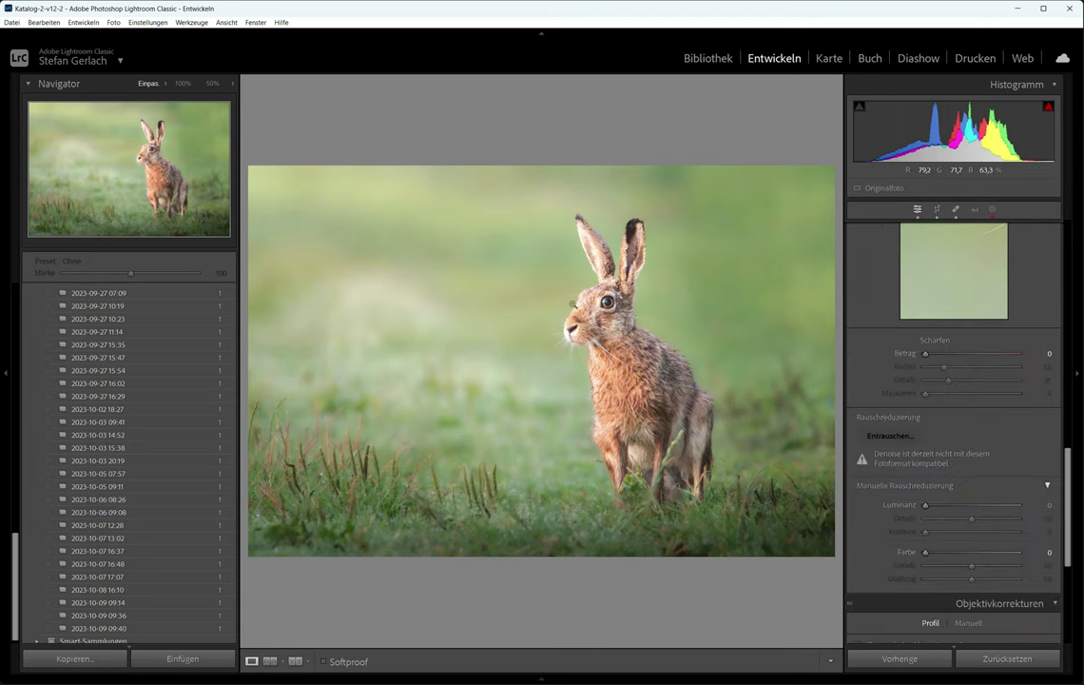
pyautogui.click(620, 333)
pyautogui.moveTo(925, 354); pyautogui.dragTo(984, 362)
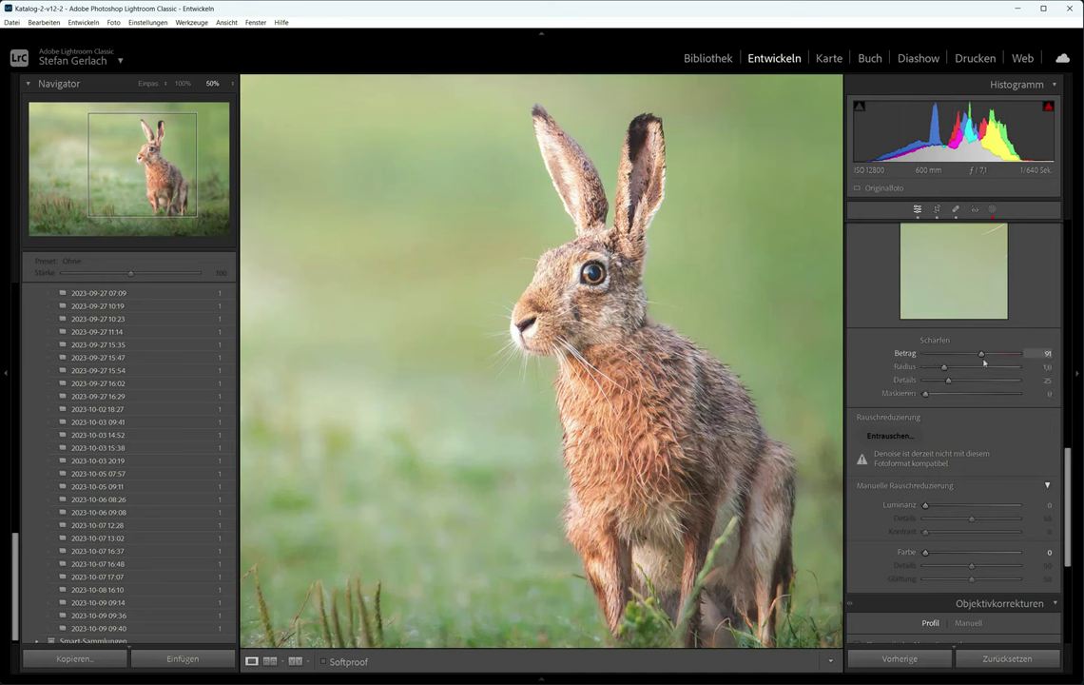
pyautogui.moveTo(985, 363); pyautogui.dragTo(920, 355)
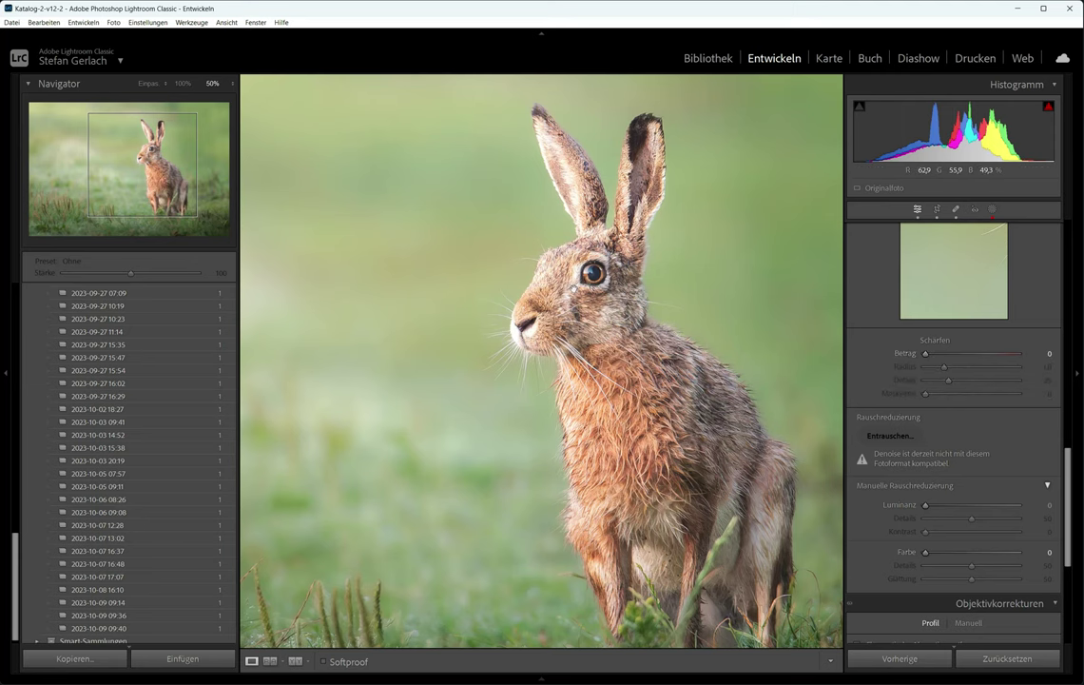
pyautogui.press('z')
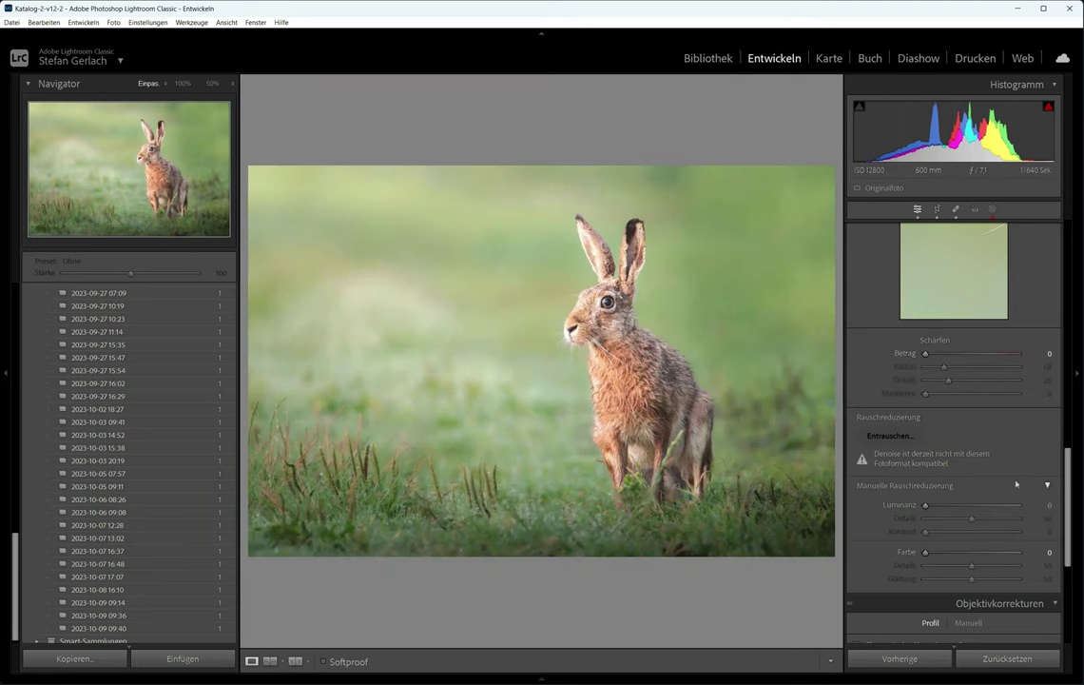
# Switch to the original version of the hare photo and examine the fur and background noise at 50%.
pyautogui.scroll(2, 979, 466)
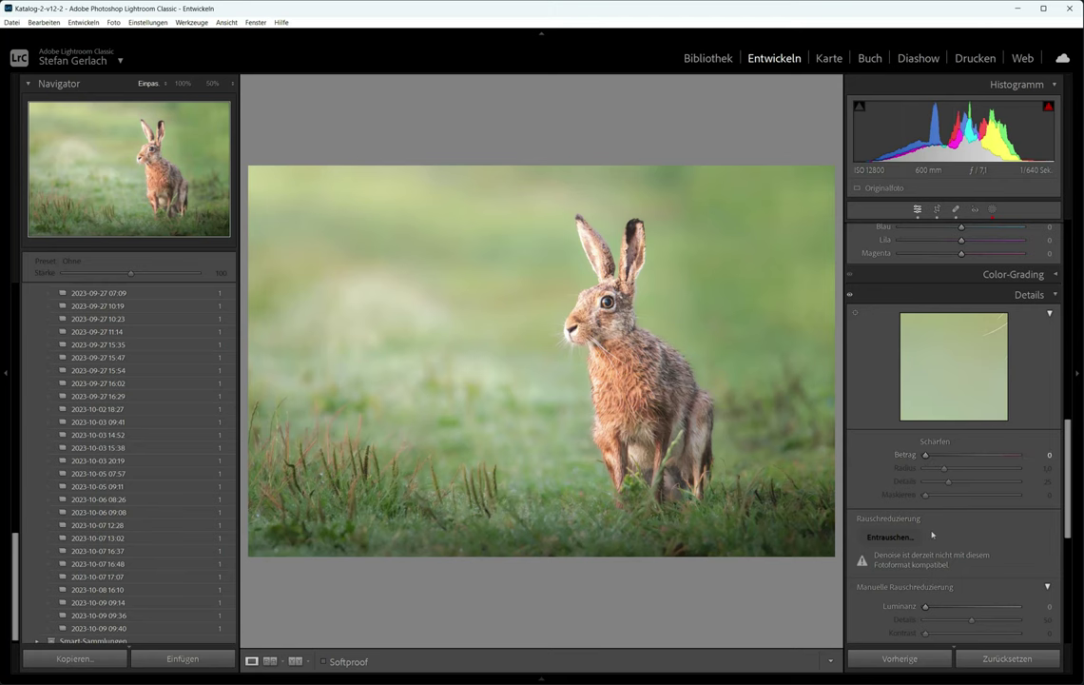
pyautogui.click(627, 163)
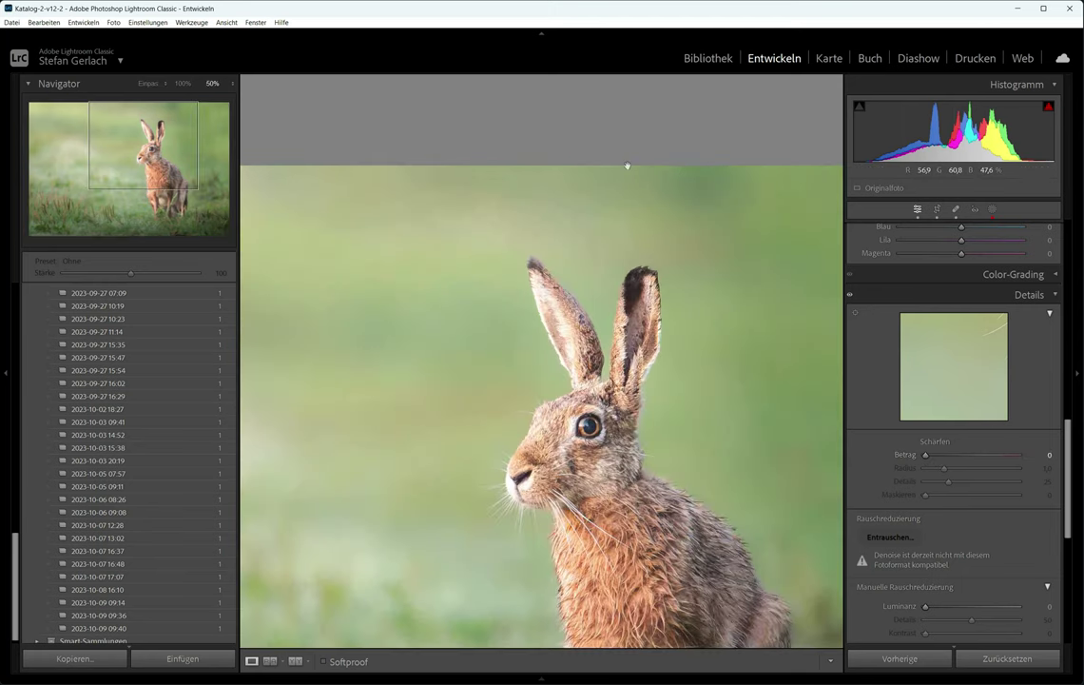
pyautogui.click(623, 157)
pyautogui.press('Right')
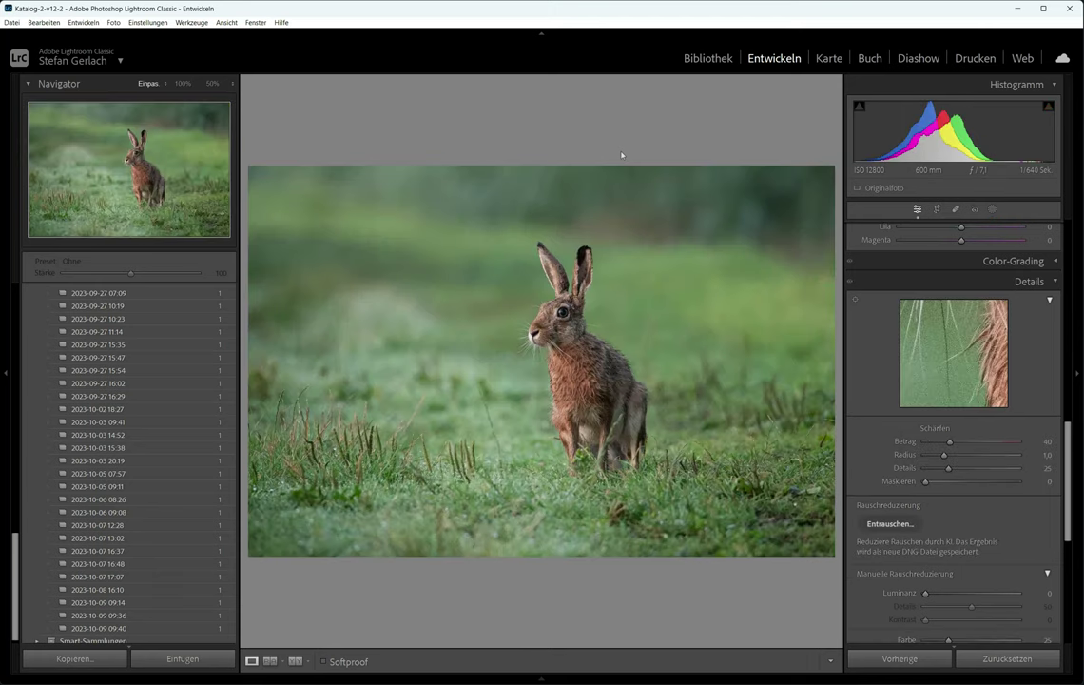
pyautogui.click(567, 259)
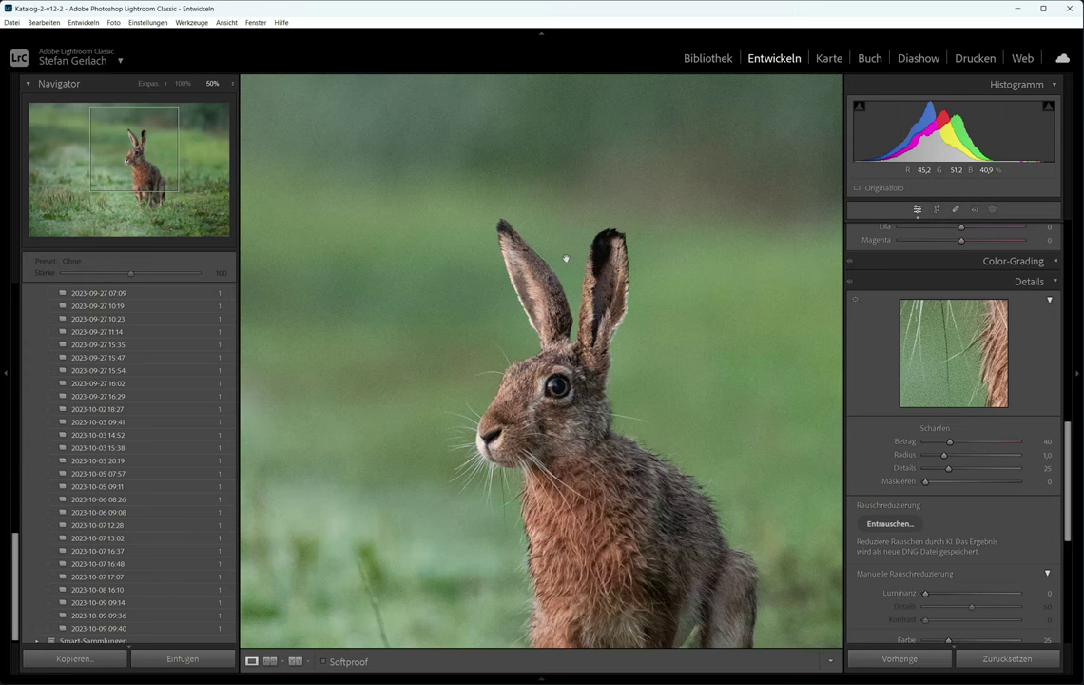
pyautogui.moveTo(566, 259); pyautogui.dragTo(593, 166)
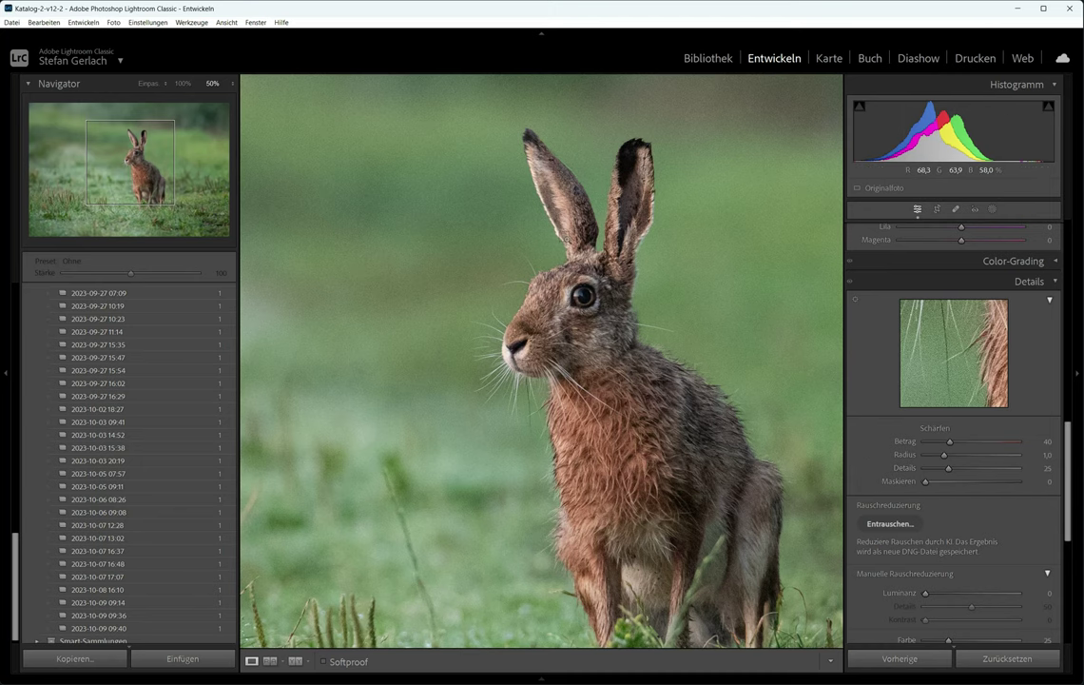
pyautogui.click(504, 213)
pyautogui.click(496, 247)
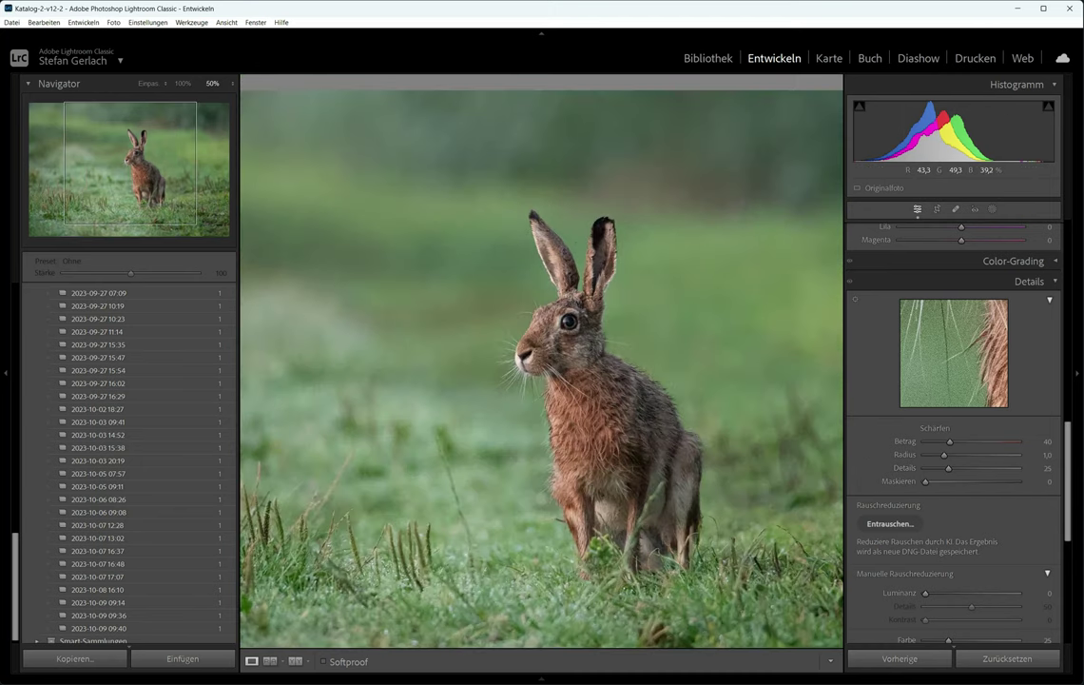
# Inspect the noise around the hare's head in the original photo at magnifications up to 100%.
pyautogui.hotkey('ctrl', '+')
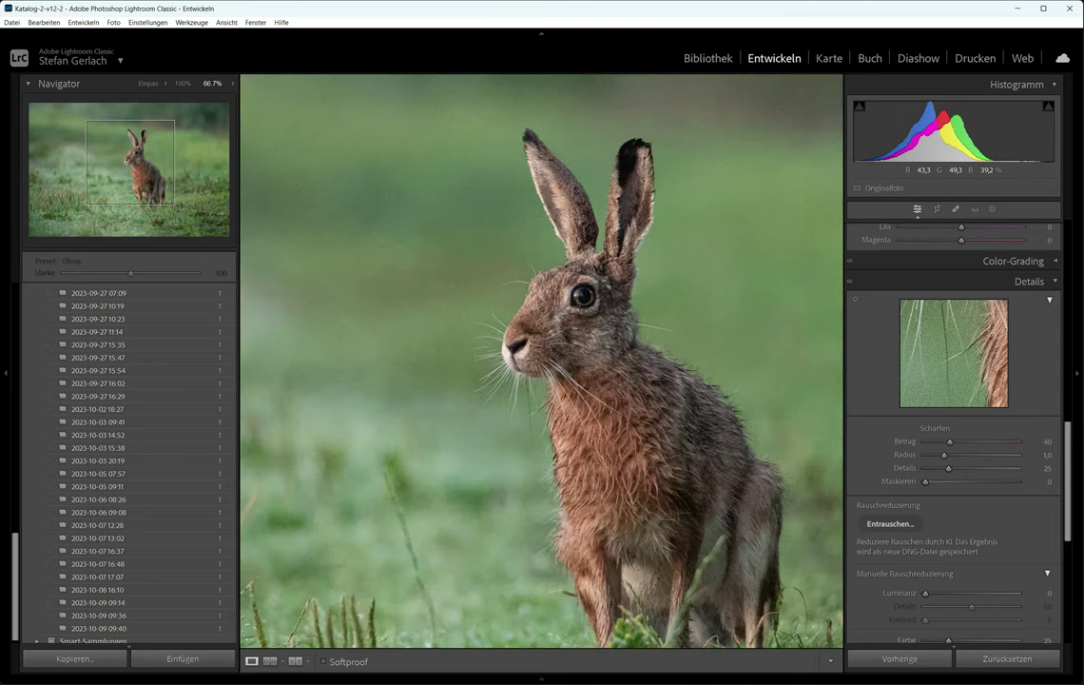
pyautogui.hotkey('ctrl', '+')
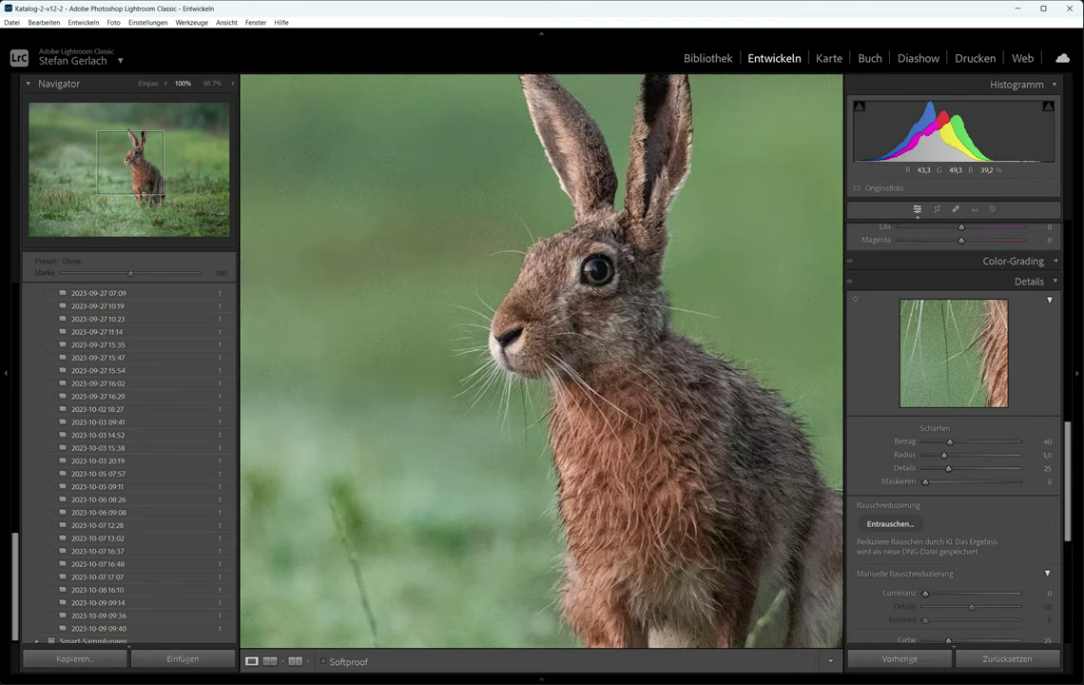
pyautogui.hotkey('ctrl', '+')
pyautogui.click(615, 336)
pyautogui.hotkey('ctrl', '+')
pyautogui.hotkey('ctrl', '+')
pyautogui.hotkey('ctrl', '+')
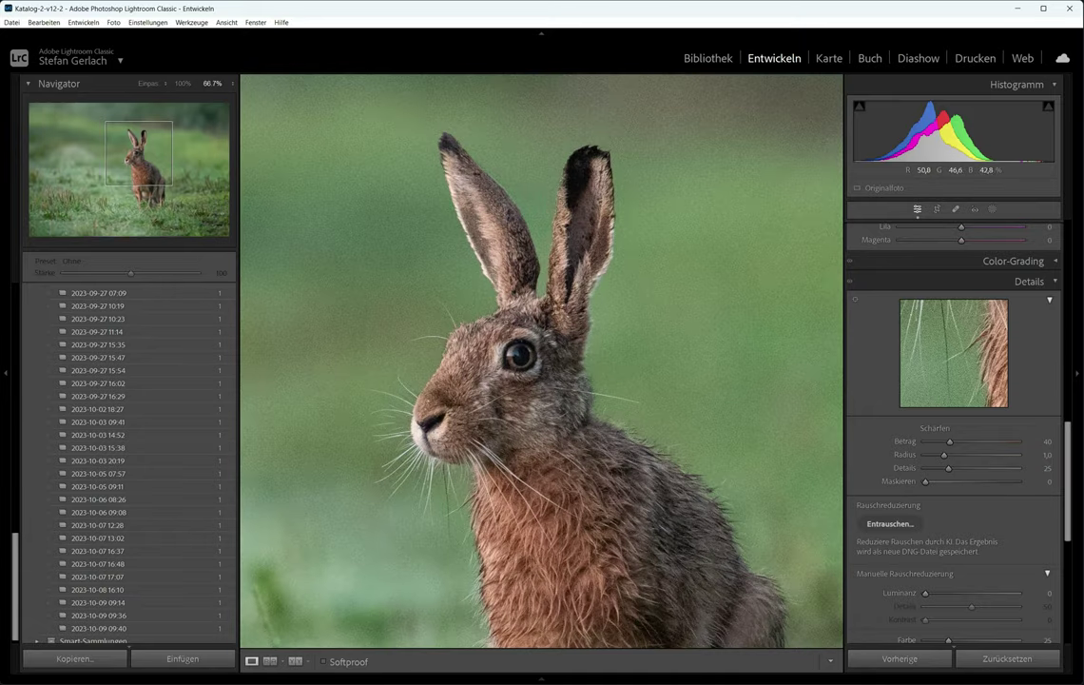
pyautogui.moveTo(681, 405); pyautogui.dragTo(808, 380)
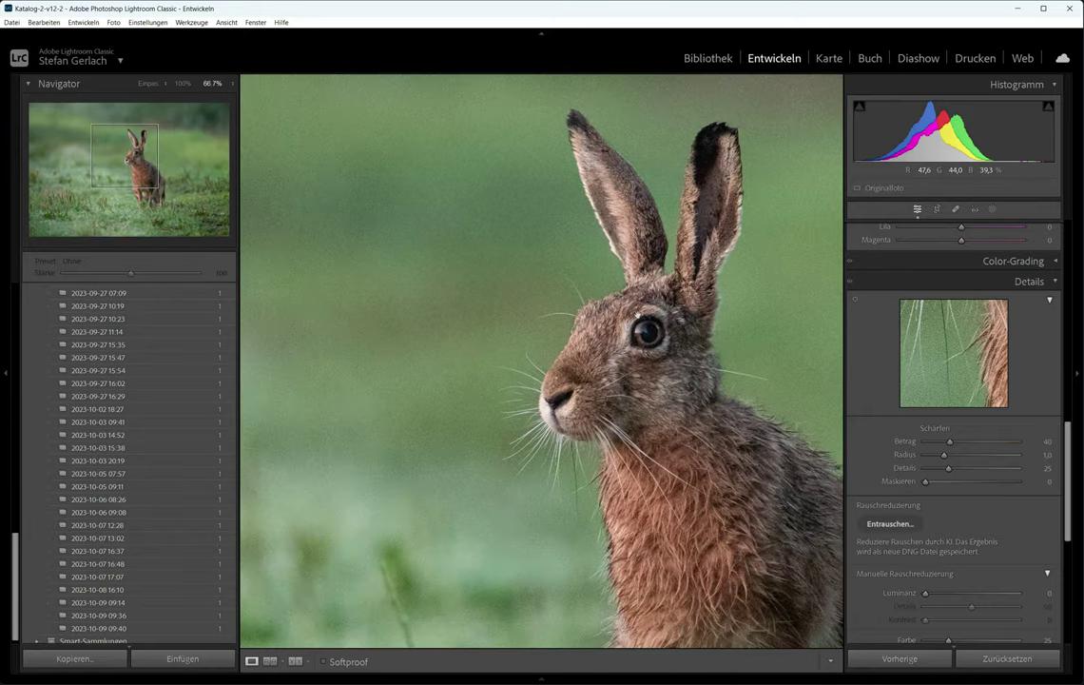
pyautogui.hotkey('ctrl', '+')
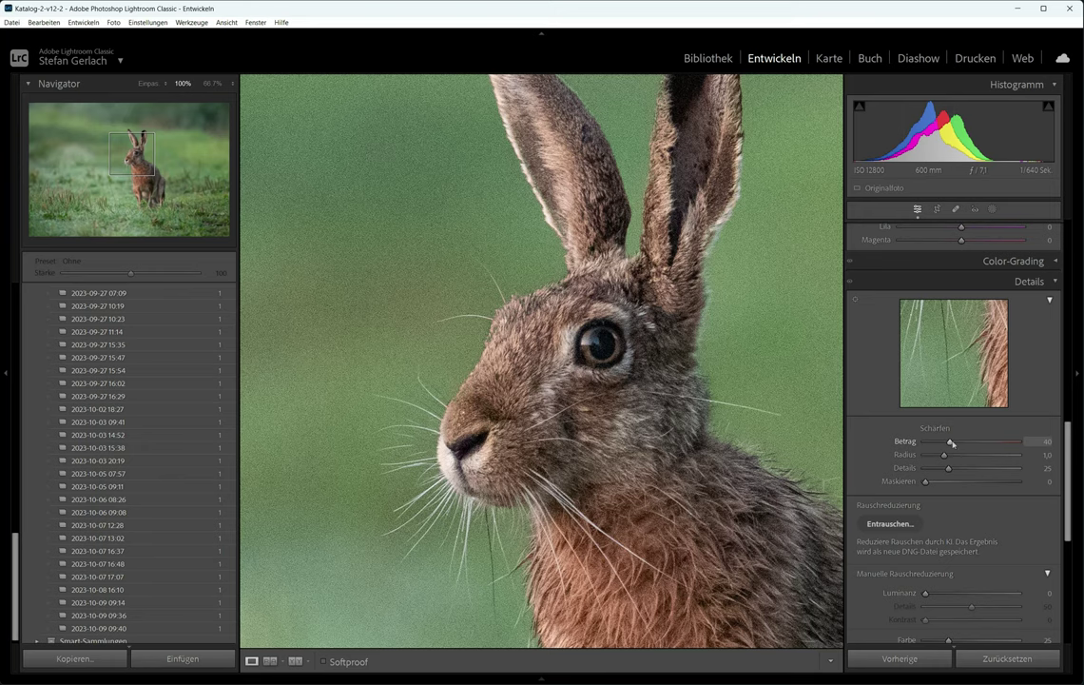
# Try a sharpening amount of 74 on the original hare photo and view the whole image.
pyautogui.moveTo(951, 443); pyautogui.dragTo(973, 443)
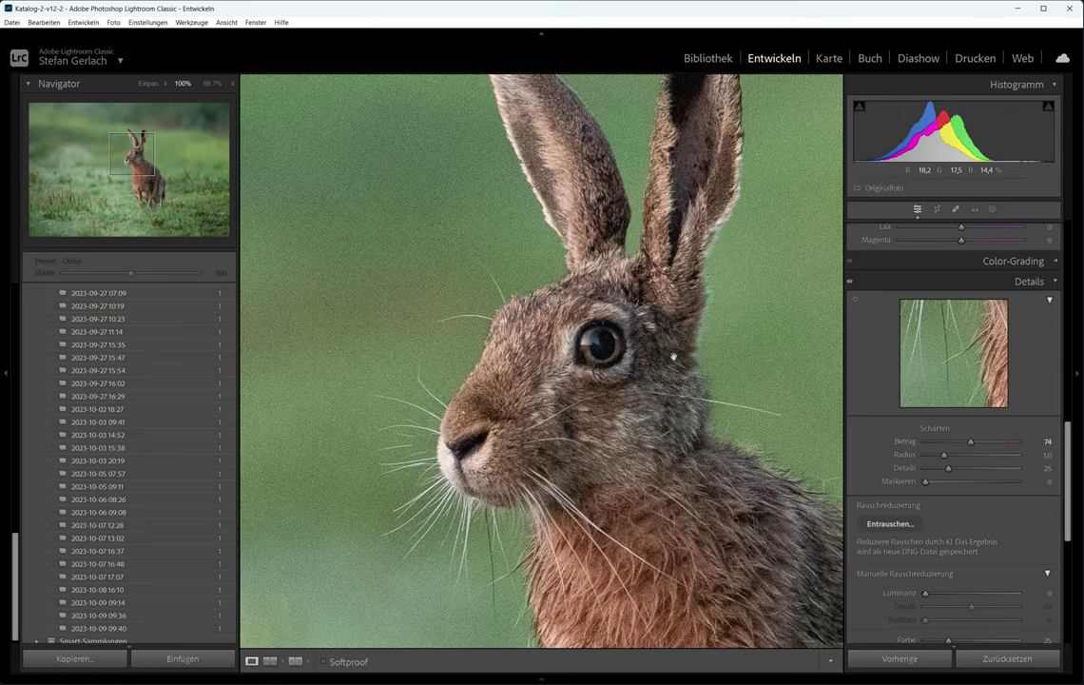
pyautogui.click(674, 357)
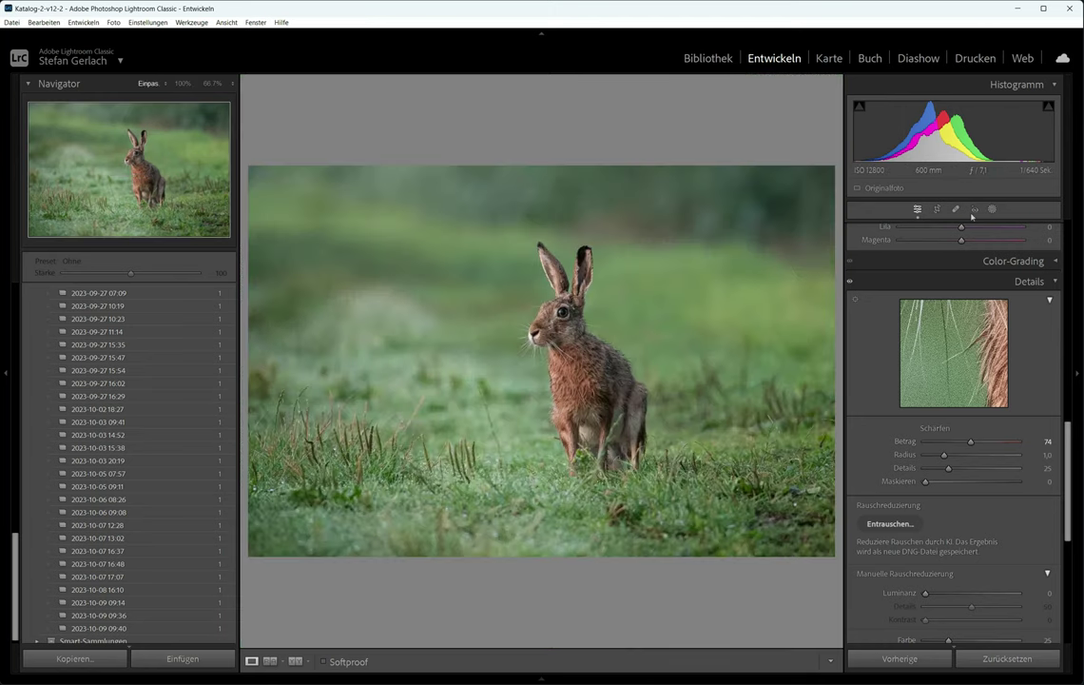
pyautogui.click(992, 209)
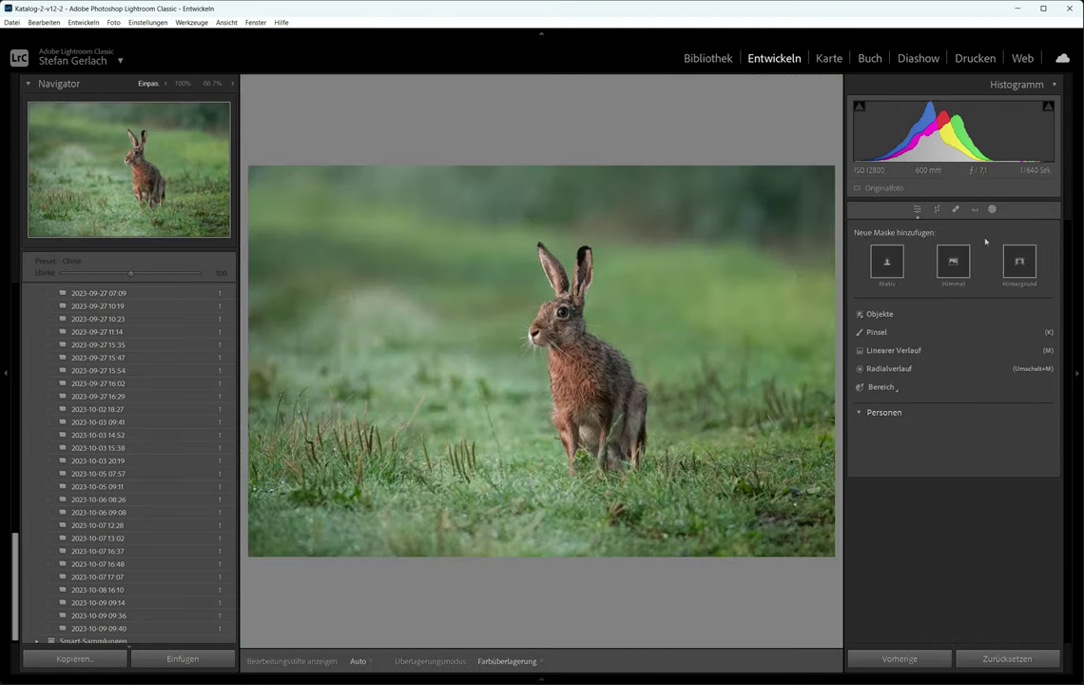
pyautogui.click(990, 212)
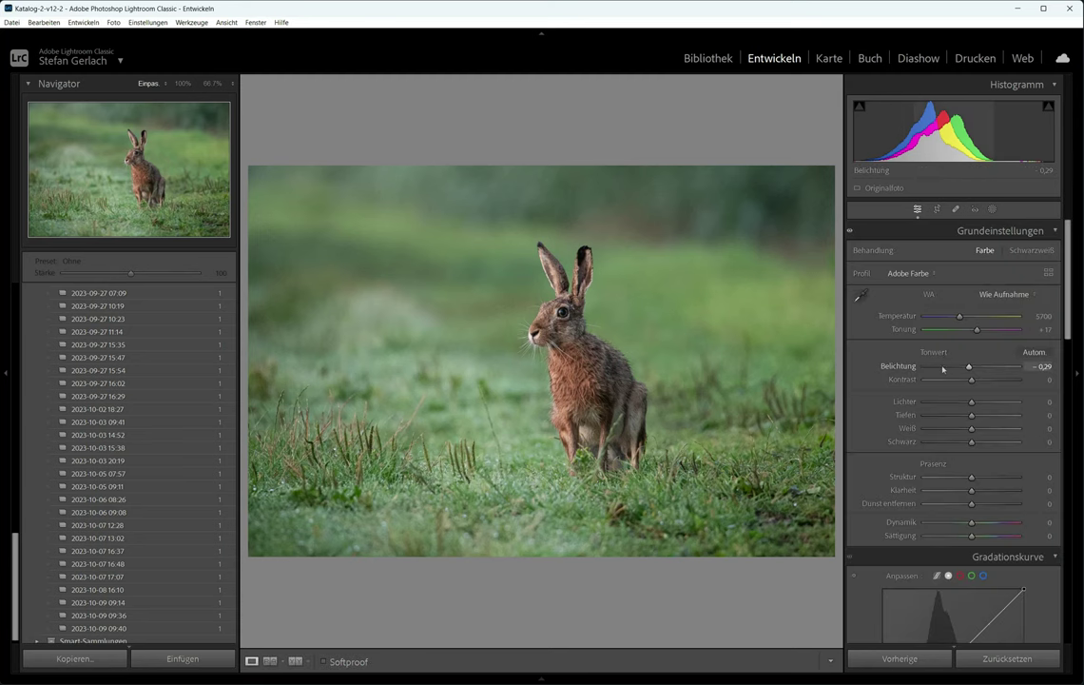
# Set the sharpening amount to 56 and the manual luminance noise reduction to 45, checking the hare's head up close.
pyautogui.scroll(-4, 934, 459)
pyautogui.scroll(-5, 934, 460)
pyautogui.scroll(-5, 934, 402)
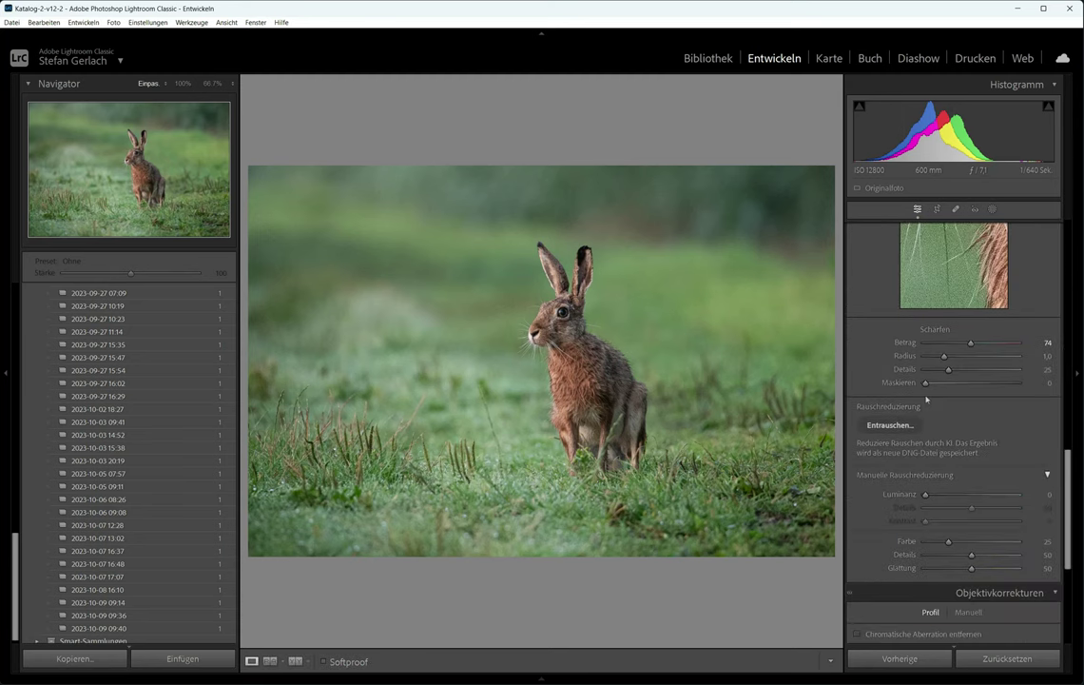
pyautogui.moveTo(970, 342); pyautogui.dragTo(959, 342)
pyautogui.moveTo(929, 493); pyautogui.dragTo(960, 493)
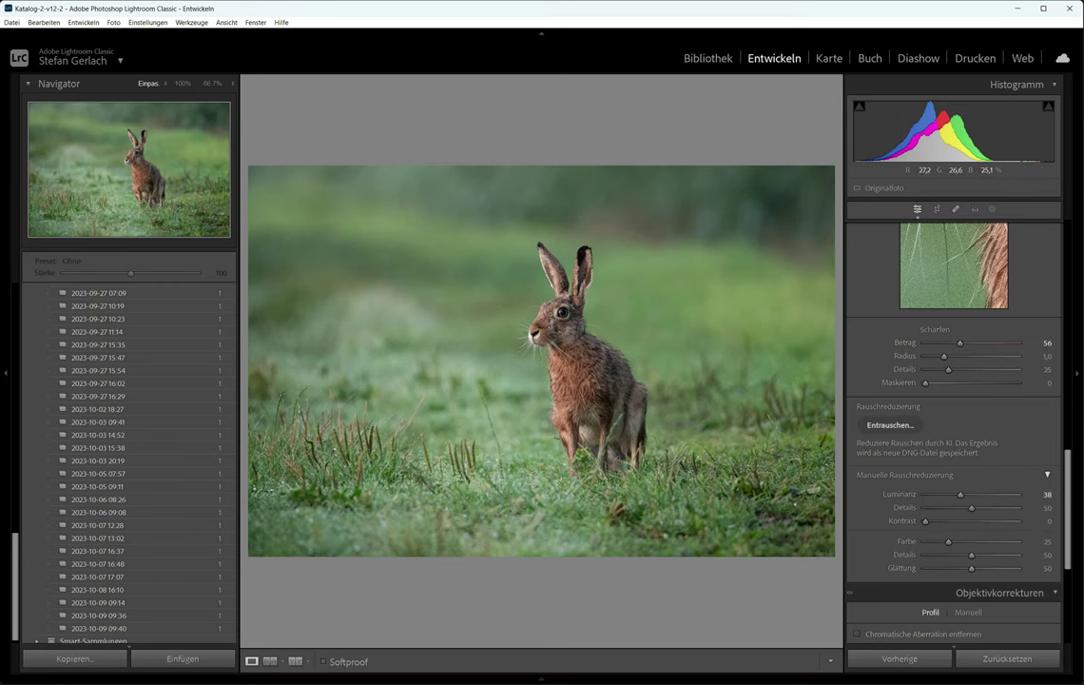
pyautogui.click(536, 302)
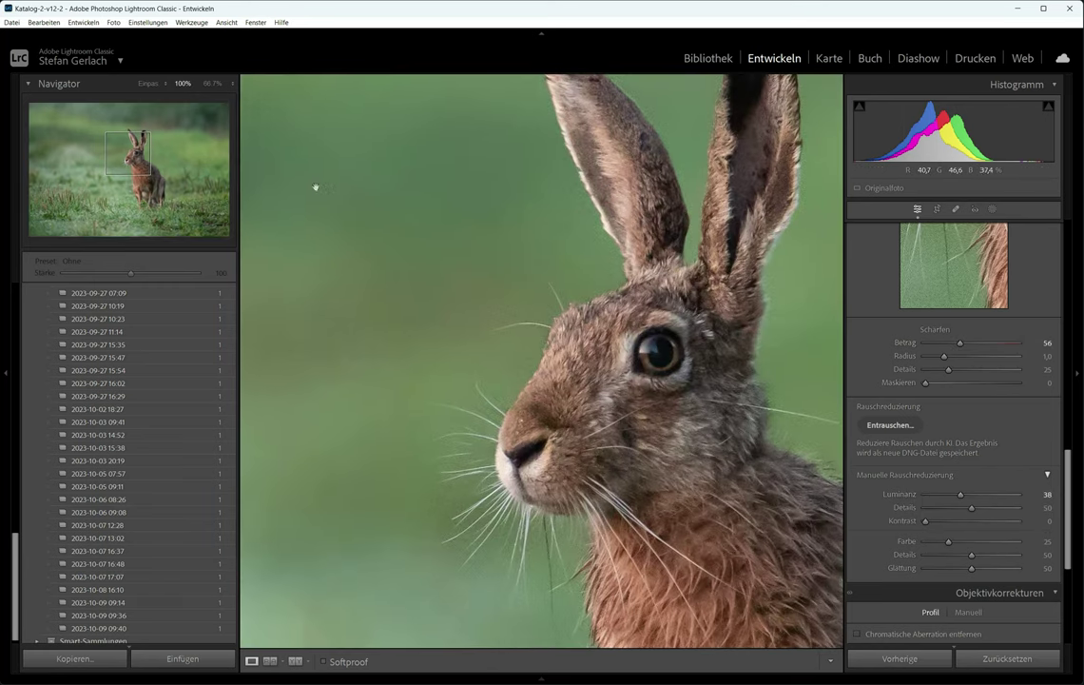
pyautogui.moveTo(949, 495); pyautogui.dragTo(956, 495)
pyautogui.click(725, 432)
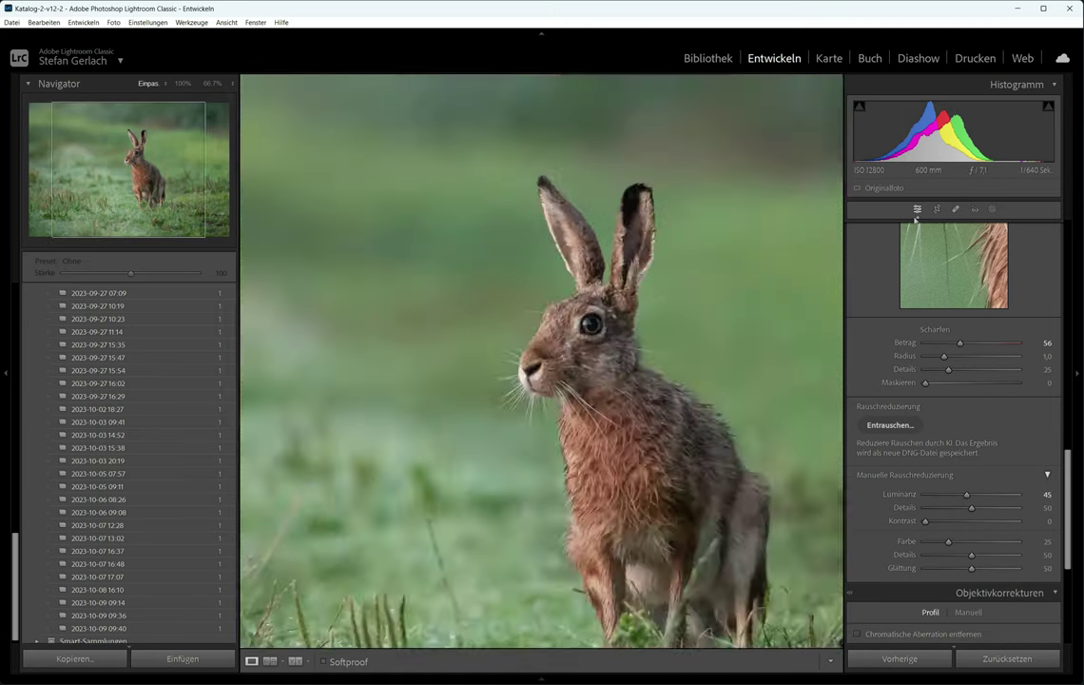
# Create a subject mask of the hare, and duplicate and invert it to cover the background.
pyautogui.hotkey('shift', 'w')
pyautogui.click(876, 266)
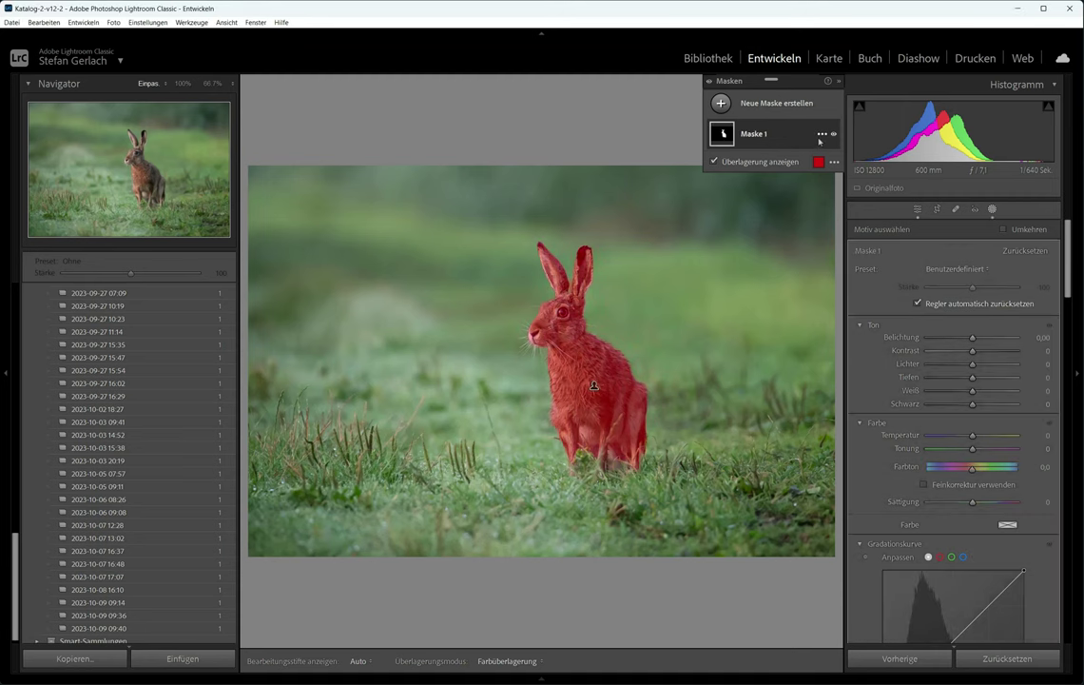
pyautogui.click(827, 135)
pyautogui.click(894, 172)
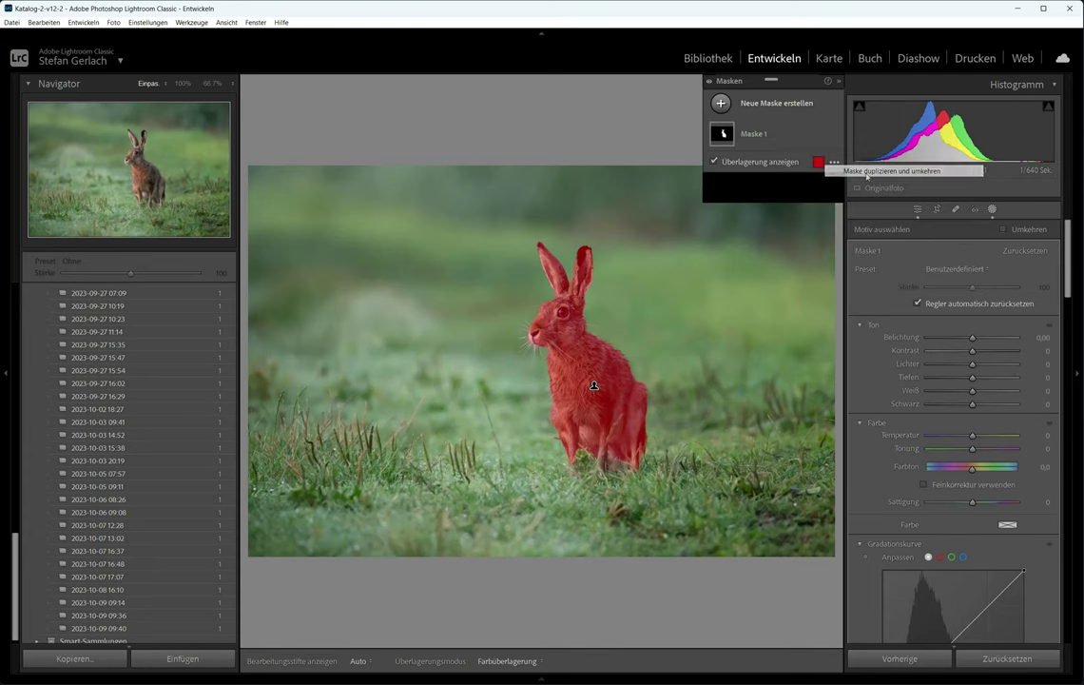
# Soften the background with the inverted mask: contrast −57, texture −40 and clarity −45, checking the result at 100%.
pyautogui.scroll(-2, 931, 352)
pyautogui.scroll(2, 934, 366)
pyautogui.press('o')
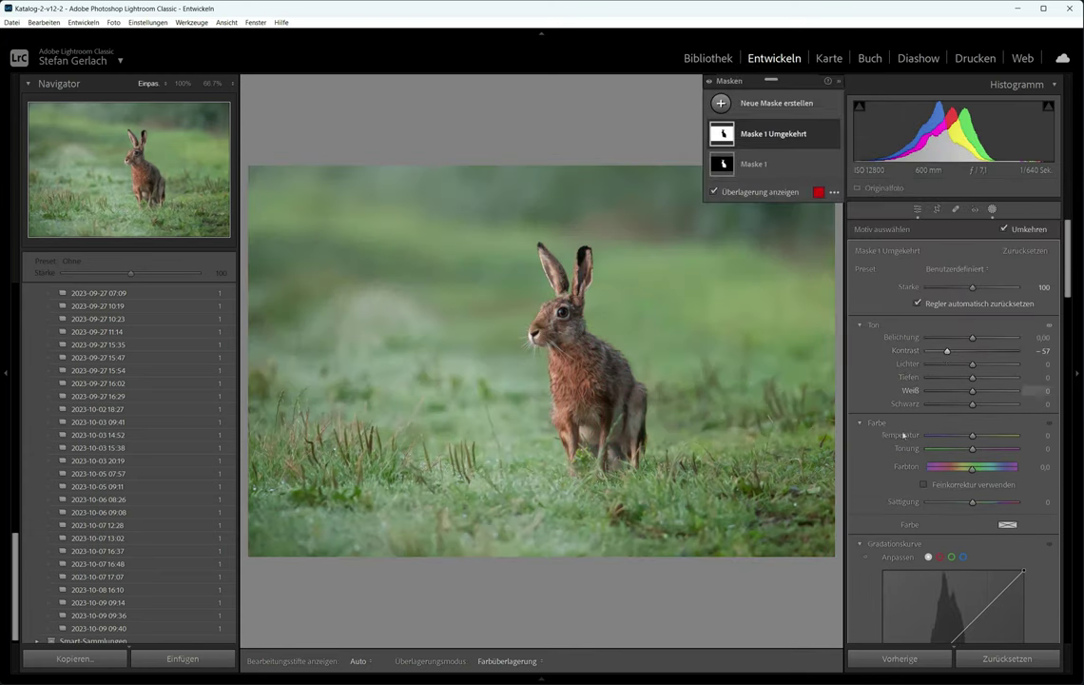
pyautogui.scroll(-3, 946, 381)
pyautogui.moveTo(972, 556); pyautogui.dragTo(952, 570)
pyautogui.click(517, 291)
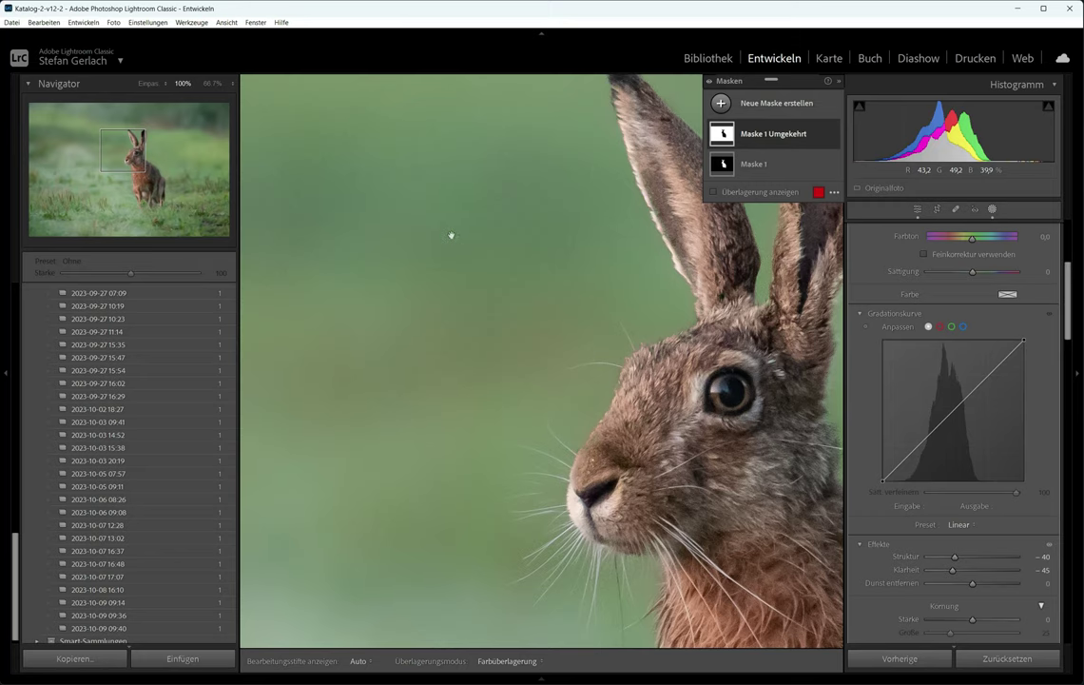
pyautogui.moveTo(450, 235); pyautogui.dragTo(532, 368)
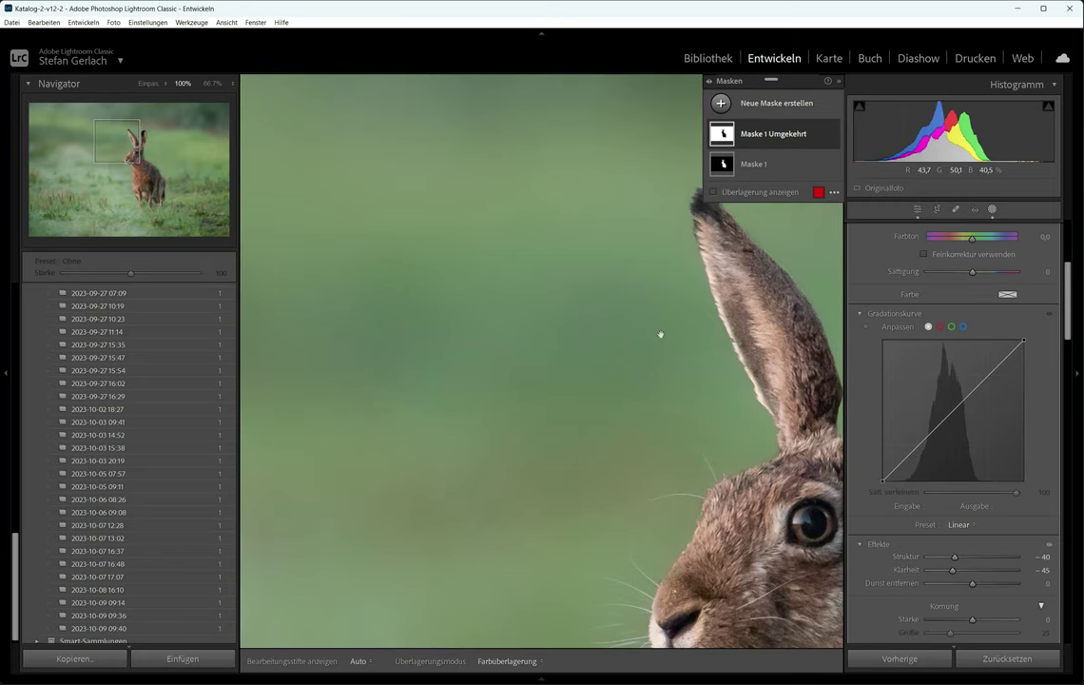
pyautogui.moveTo(661, 336); pyautogui.dragTo(483, 285)
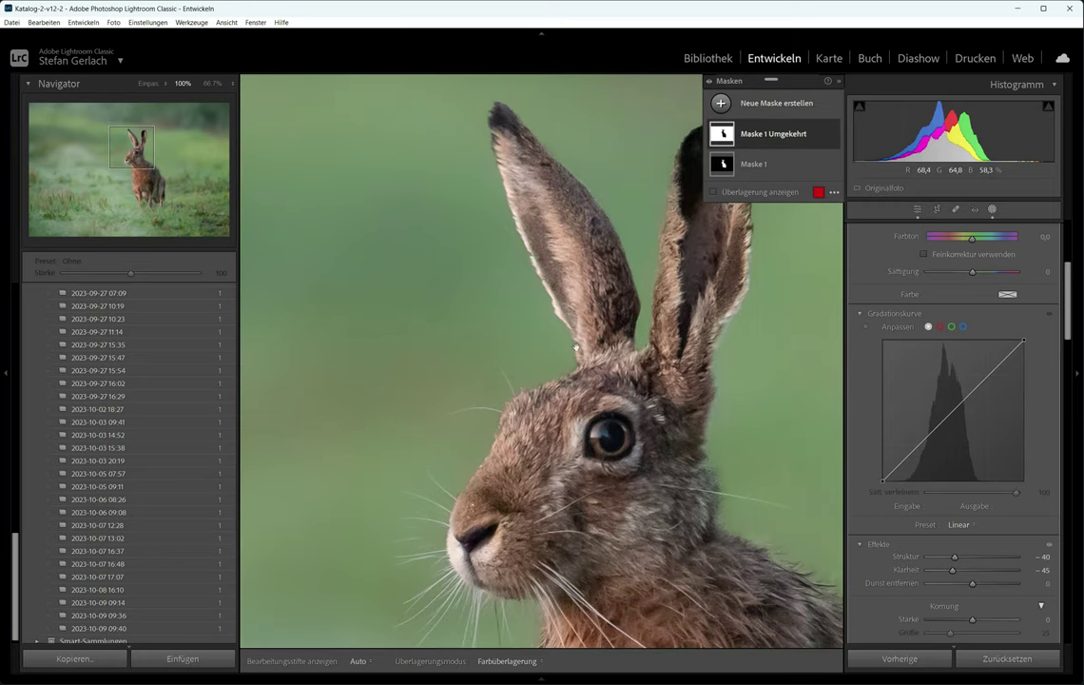
pyautogui.click(512, 309)
# Set the sharpness of the hare's subject mask to 68, close masking and view the whole photo.
pyautogui.click(763, 167)
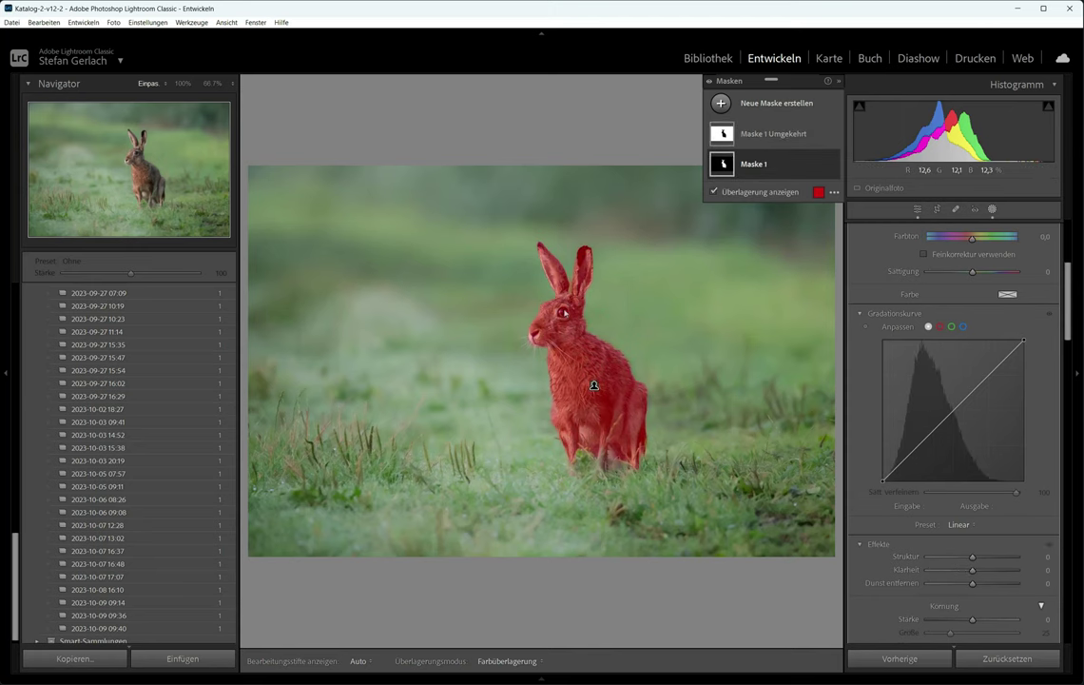
pyautogui.click(523, 330)
pyautogui.moveTo(709, 331); pyautogui.dragTo(590, 419)
pyautogui.scroll(-5, 937, 532)
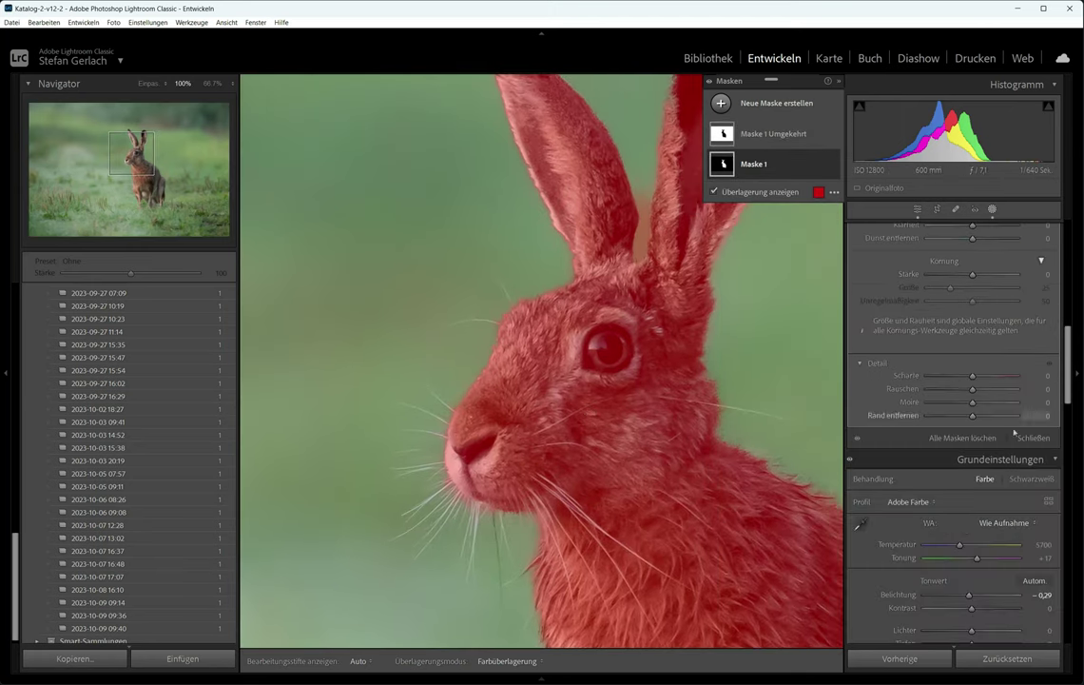
pyautogui.moveTo(972, 374); pyautogui.dragTo(1005, 376)
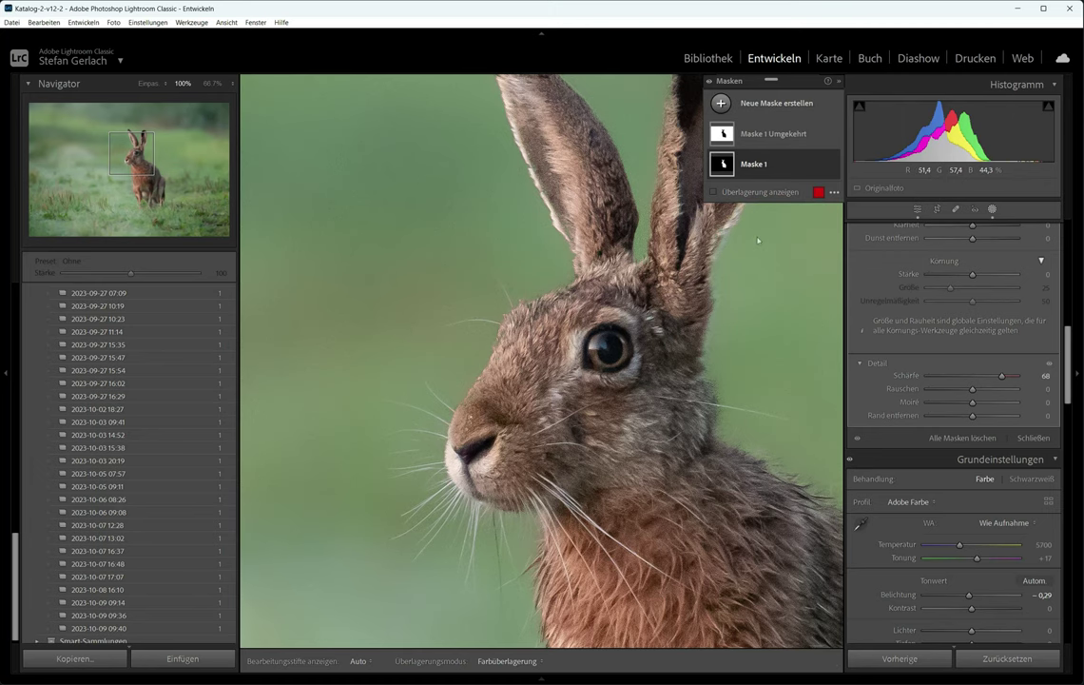
pyautogui.click(993, 209)
pyautogui.click(551, 264)
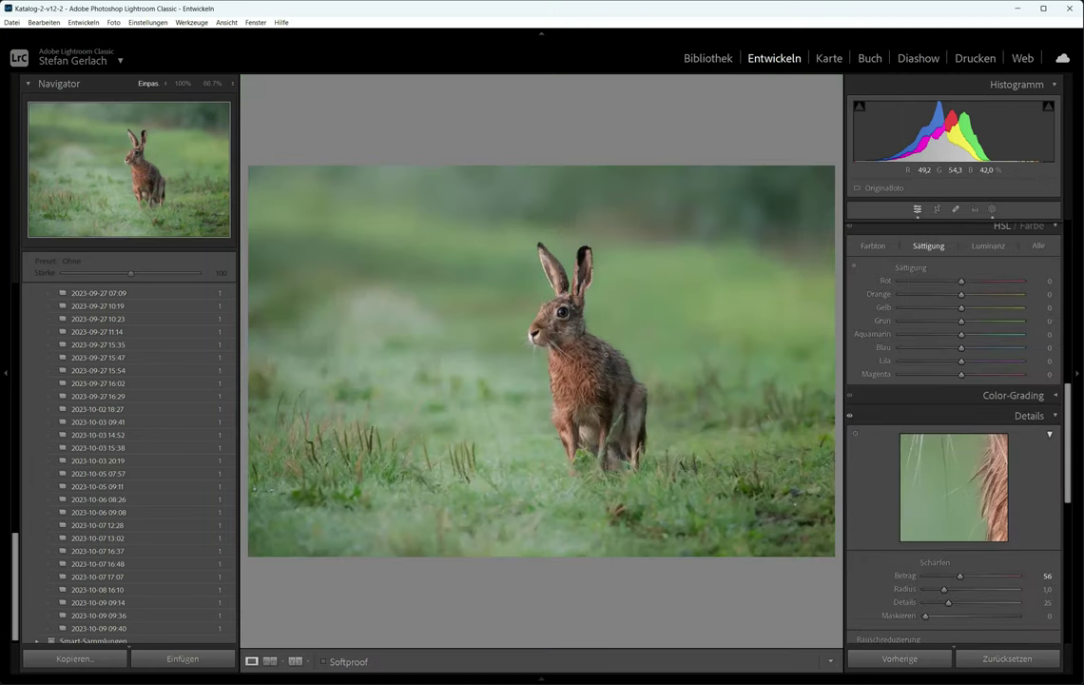
# Raise the hare photo's exposure to +0.82 and pull the tone curve's shadows down to 66/45, checking the hare up close.
pyautogui.click(538, 310)
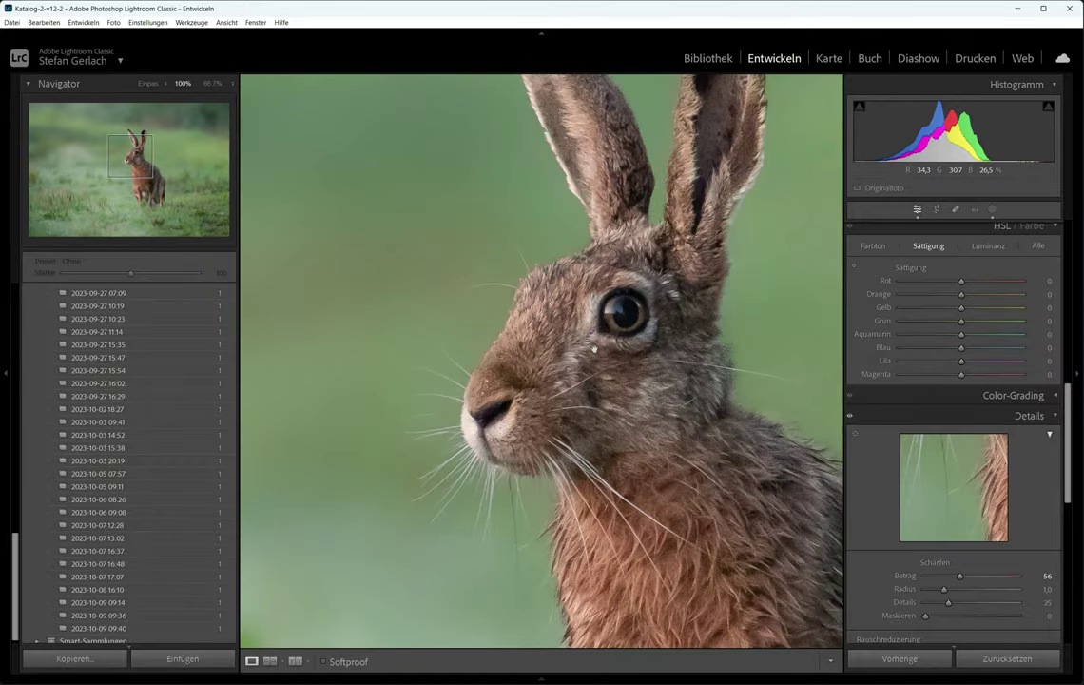
pyautogui.moveTo(594, 350); pyautogui.dragTo(678, 405)
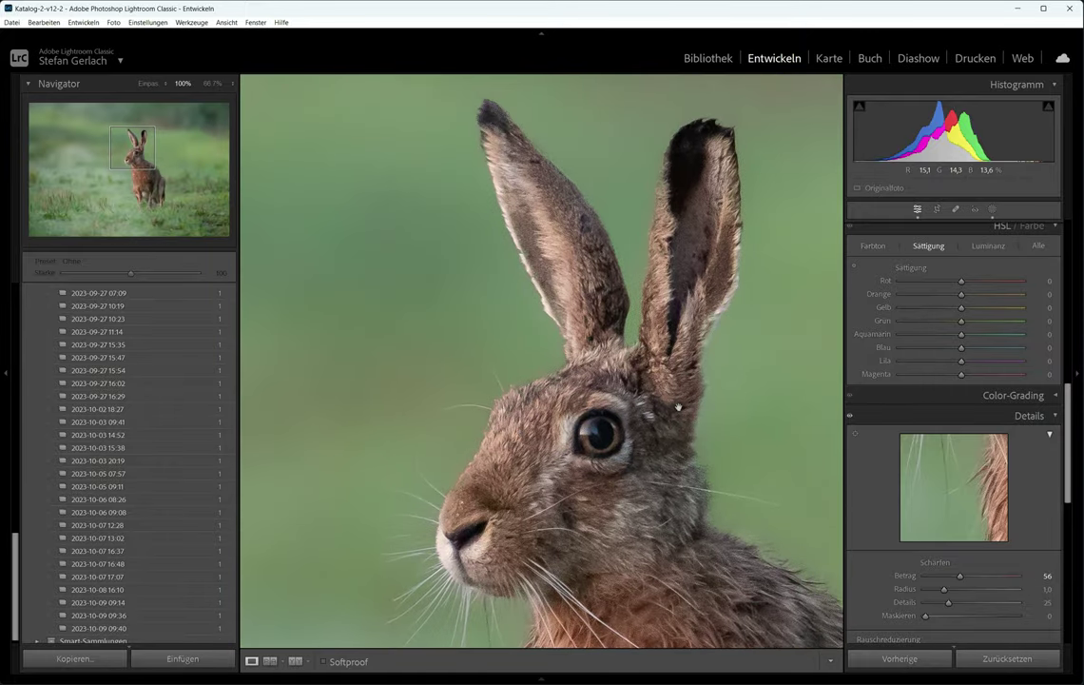
pyautogui.hotkey('ctrl', '-')
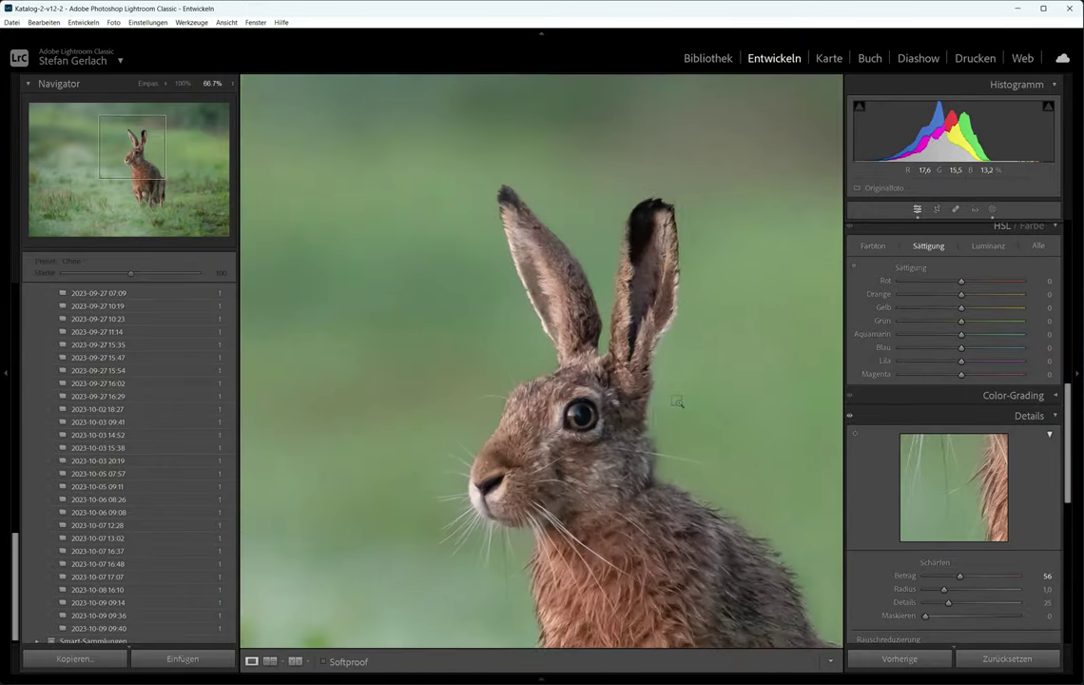
pyautogui.hotkey('ctrl', '-')
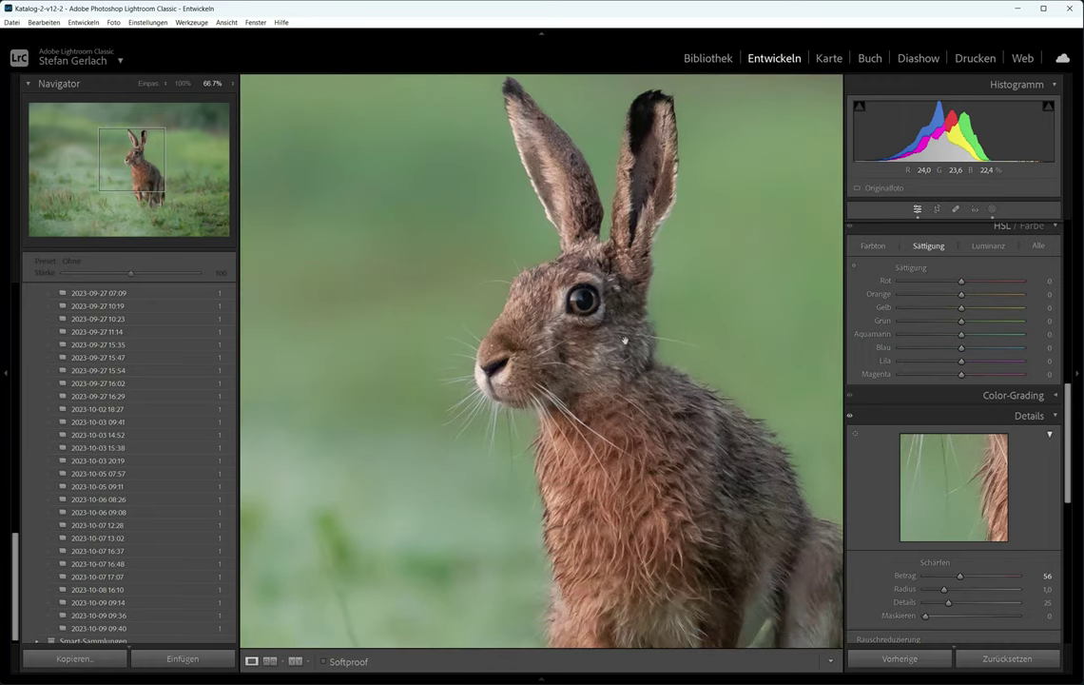
pyautogui.hotkey('ctrl', '-')
pyautogui.scroll(5, 894, 351)
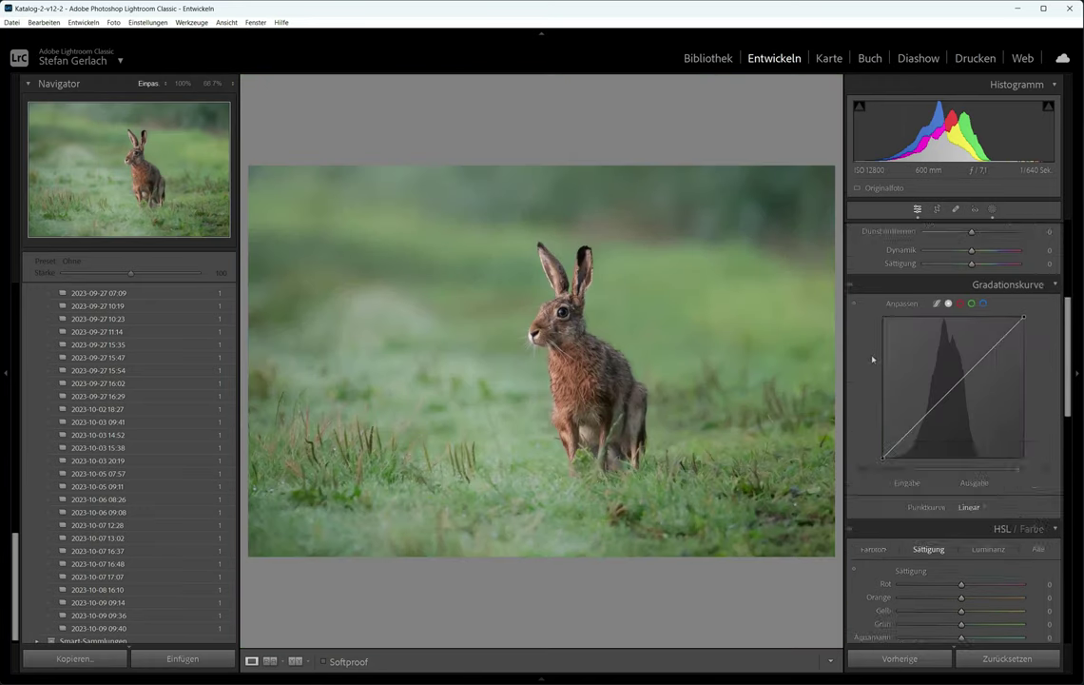
pyautogui.moveTo(970, 298); pyautogui.dragTo(984, 299)
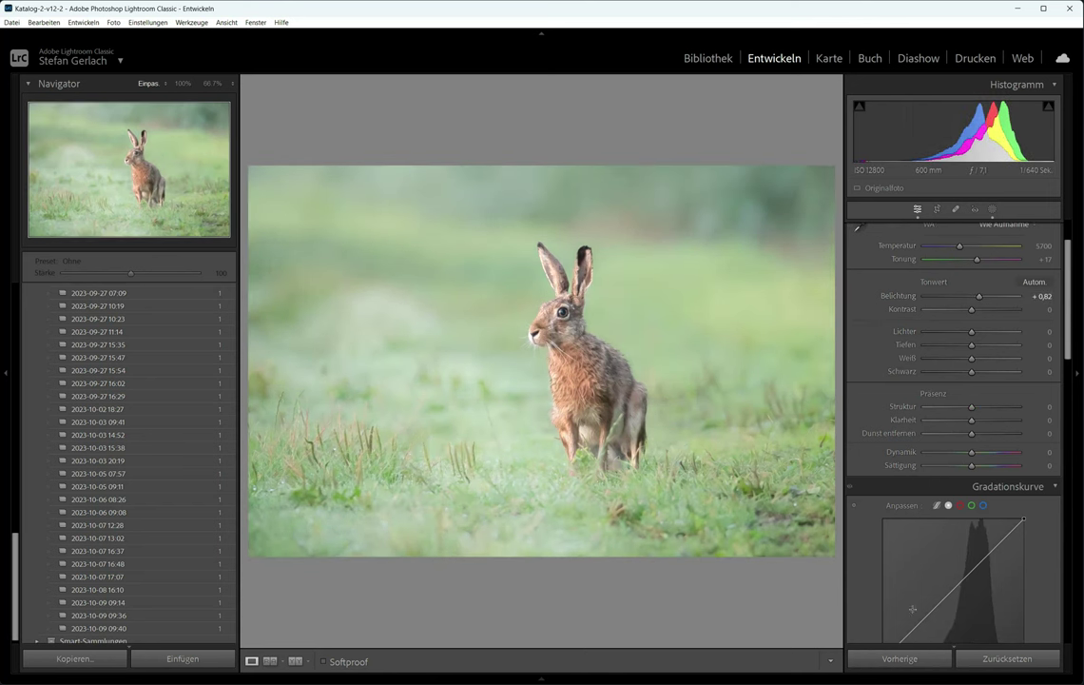
pyautogui.moveTo(918, 623); pyautogui.dragTo(919, 635)
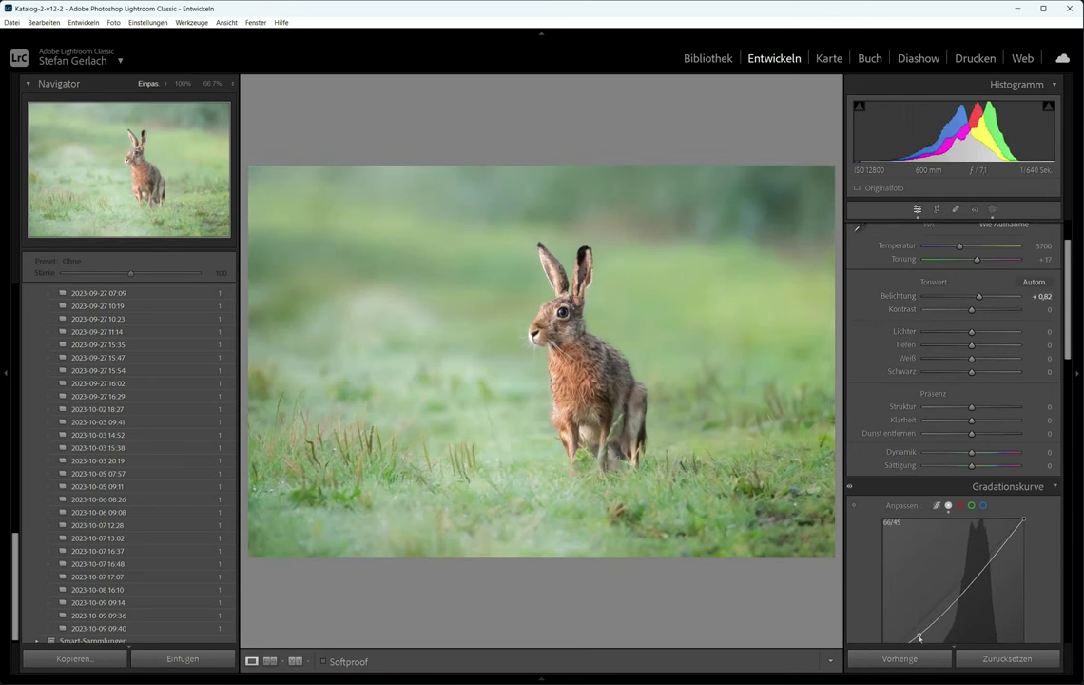
pyautogui.click(561, 325)
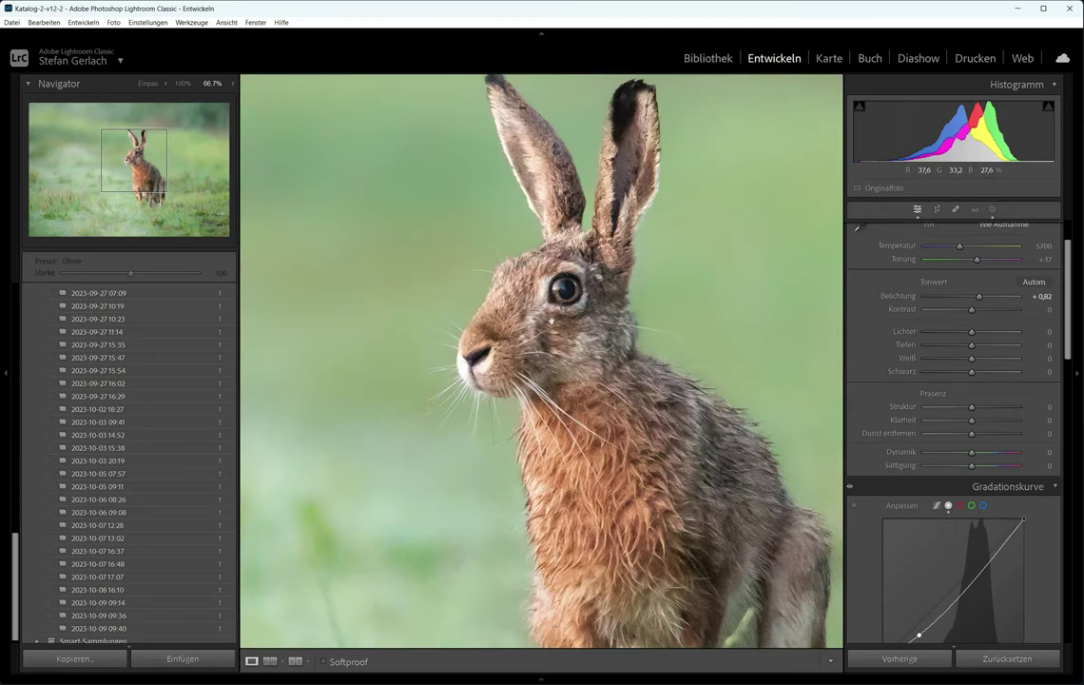
pyautogui.click(719, 323)
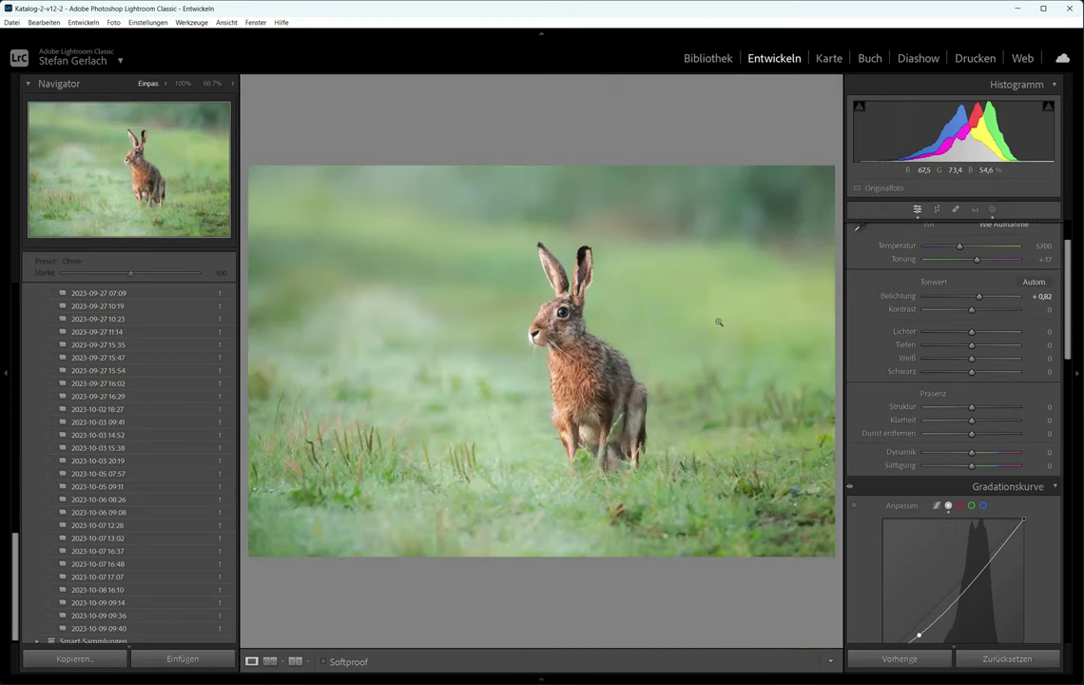
# Page through the other edited hare photos up to the tightly cropped version to compare the results.
pyautogui.press('Right')
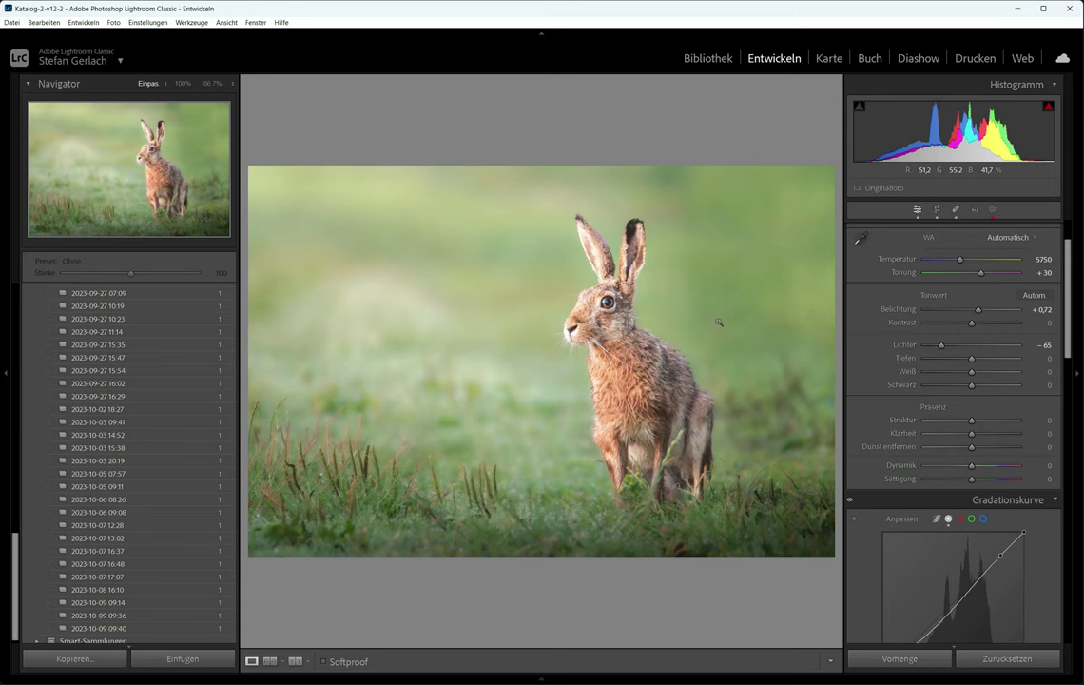
pyautogui.press('Right')
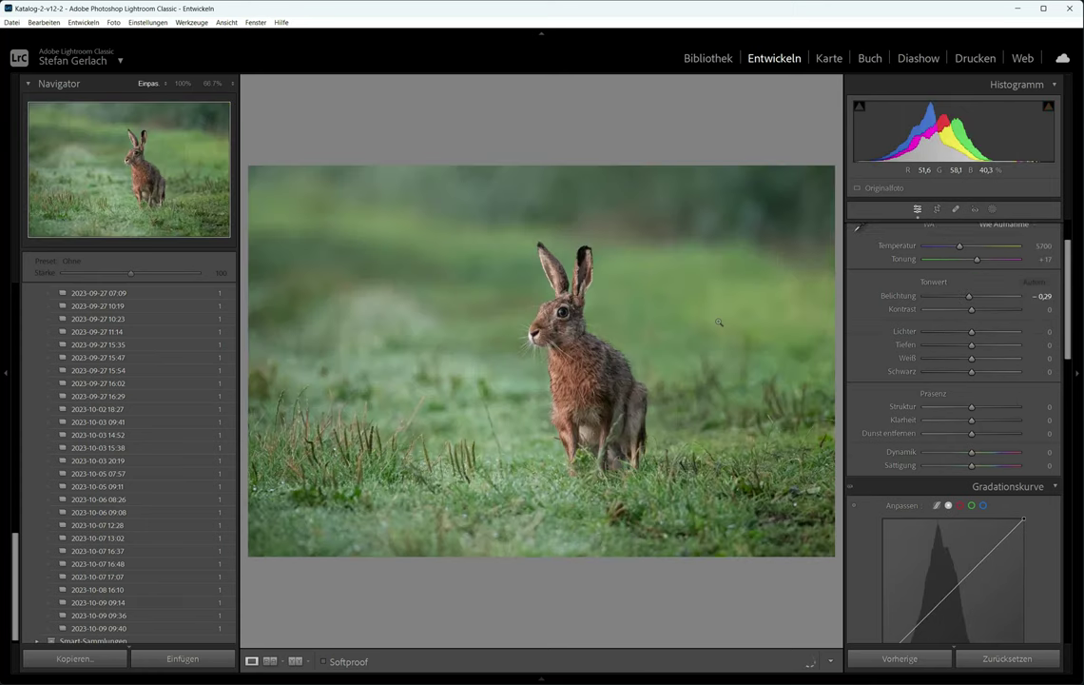
pyautogui.press('Right')
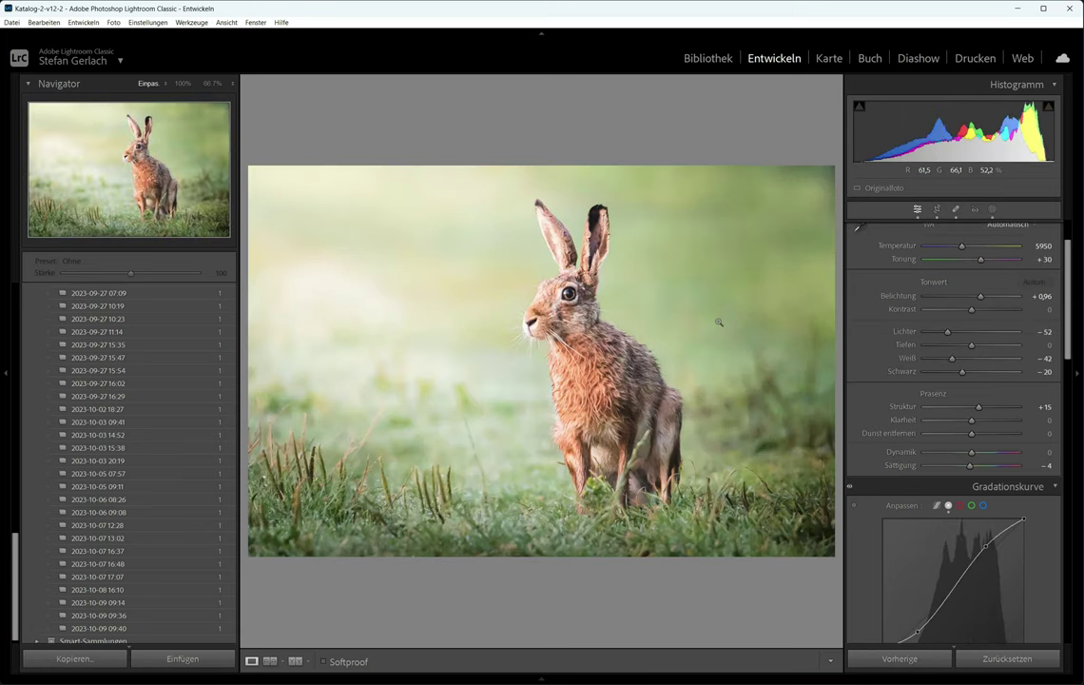
pyautogui.press('Right')
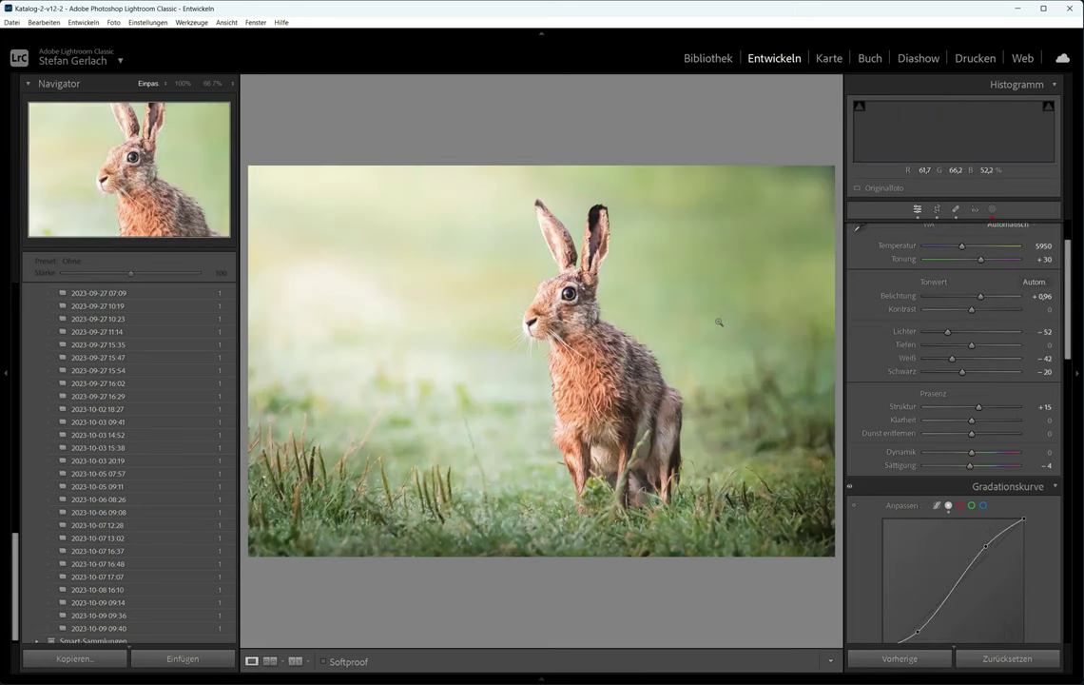
pyautogui.press('Right')
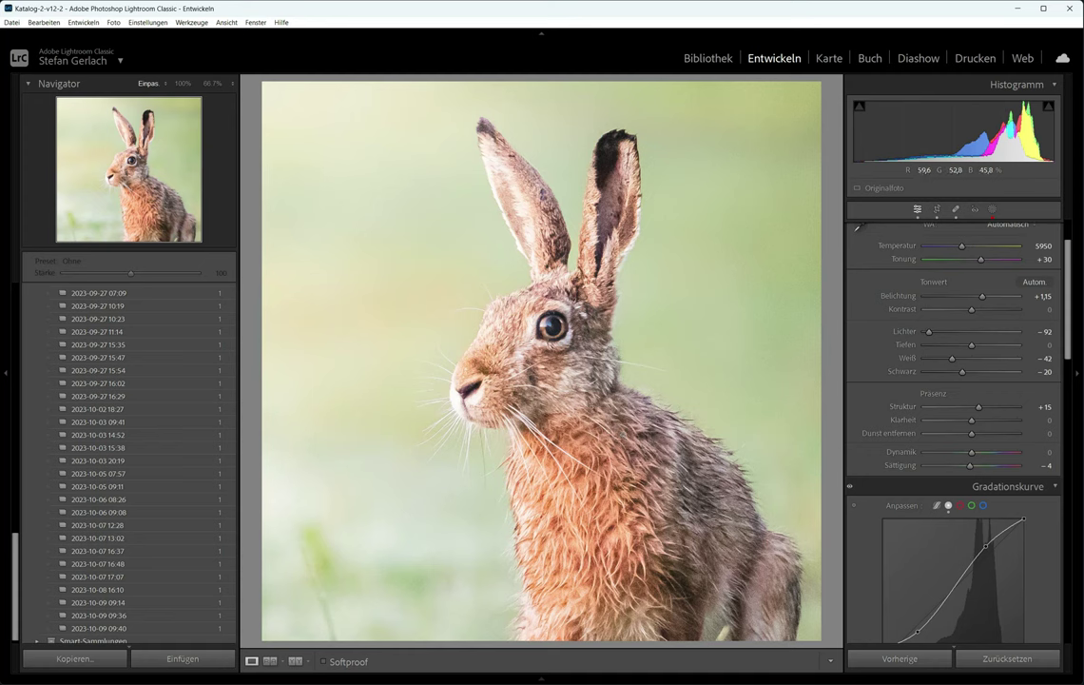
# Switch to the Chrome browser to view the price of the Canon RF 600mm F4 L IS USM lens in the Canon store.
pyautogui.click(1023, 8)
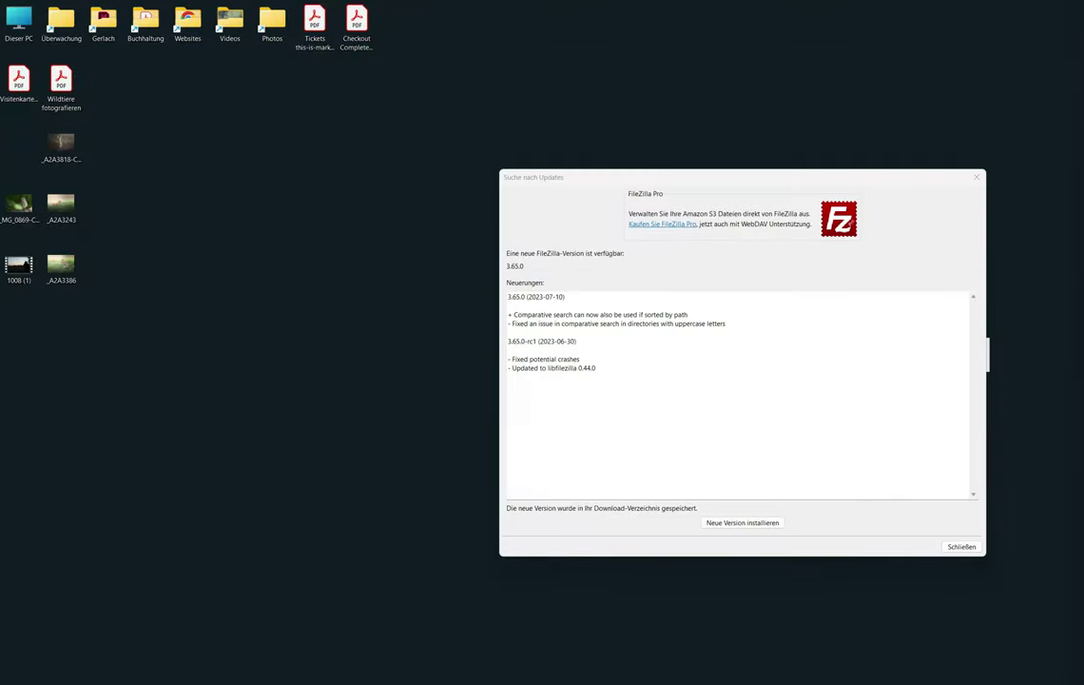
pyautogui.moveTo(805, 677)
pyautogui.click(876, 665)
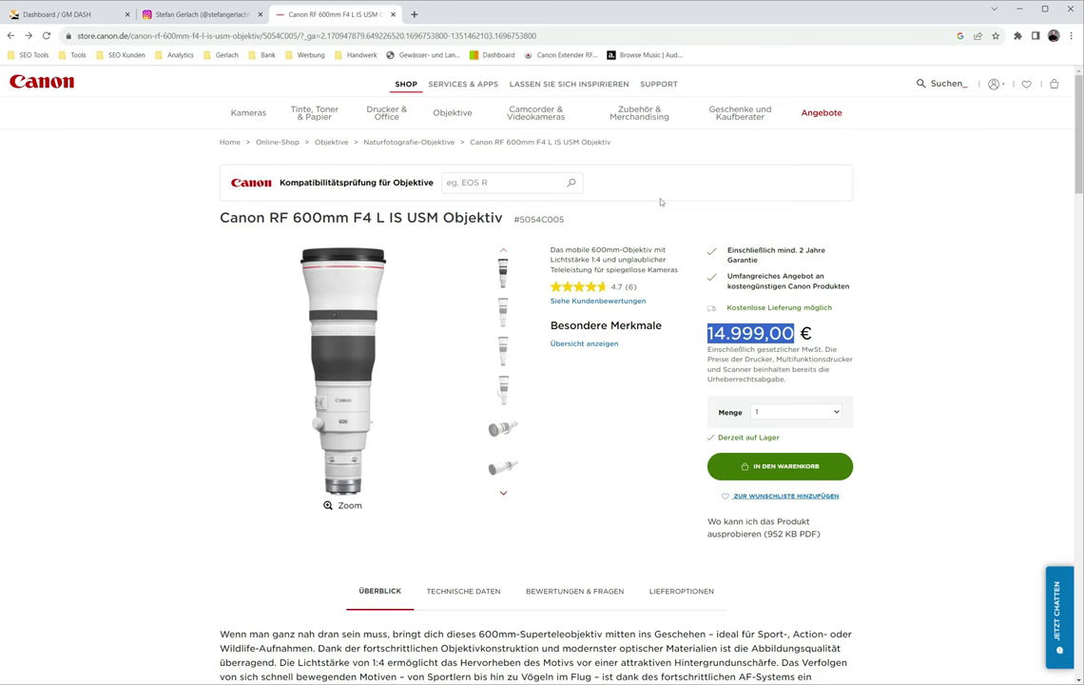
# Return to Lightroom Classic and browse the hare photos of the Feldhase folder in the library grid.
pyautogui.hotkey('alt', 'Tab')
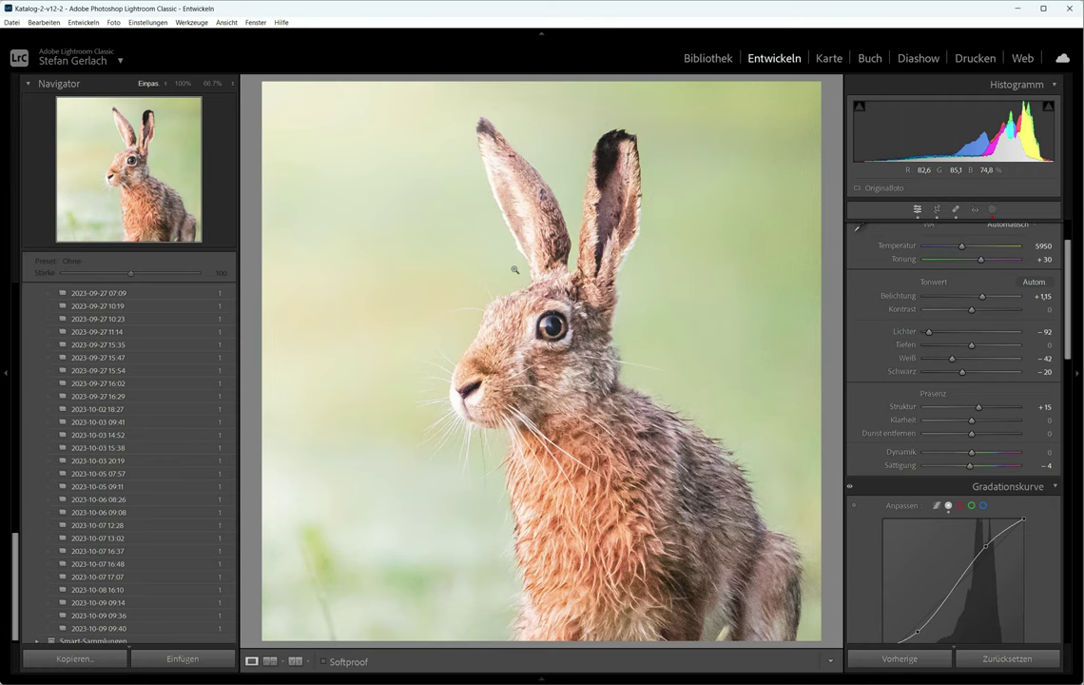
pyautogui.click(698, 69)
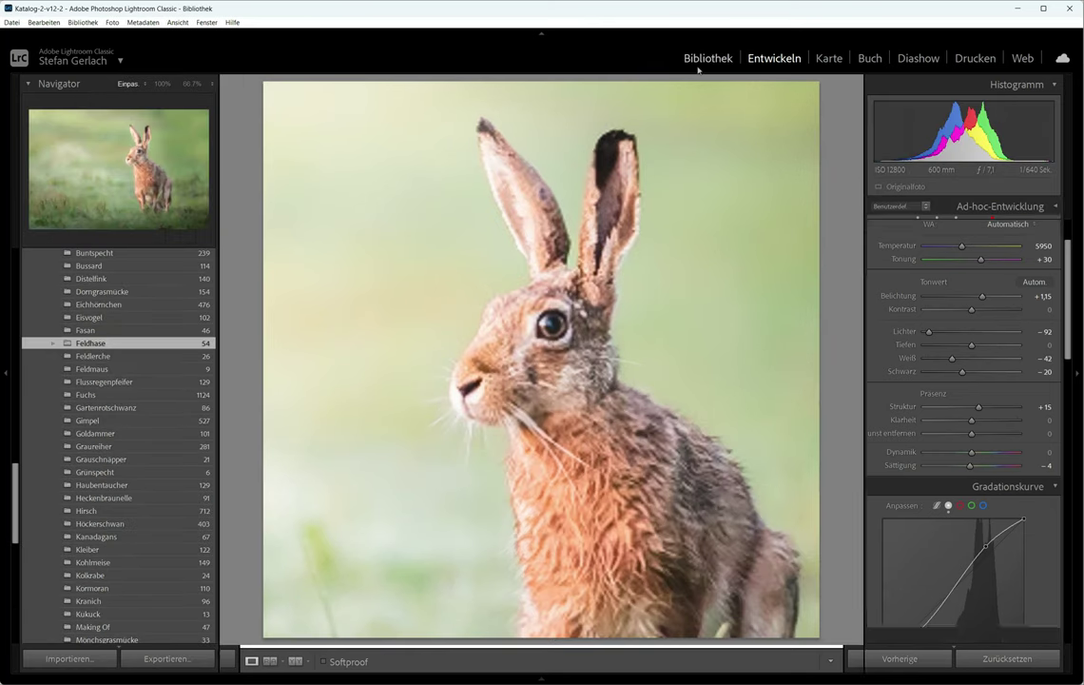
pyautogui.press('g')
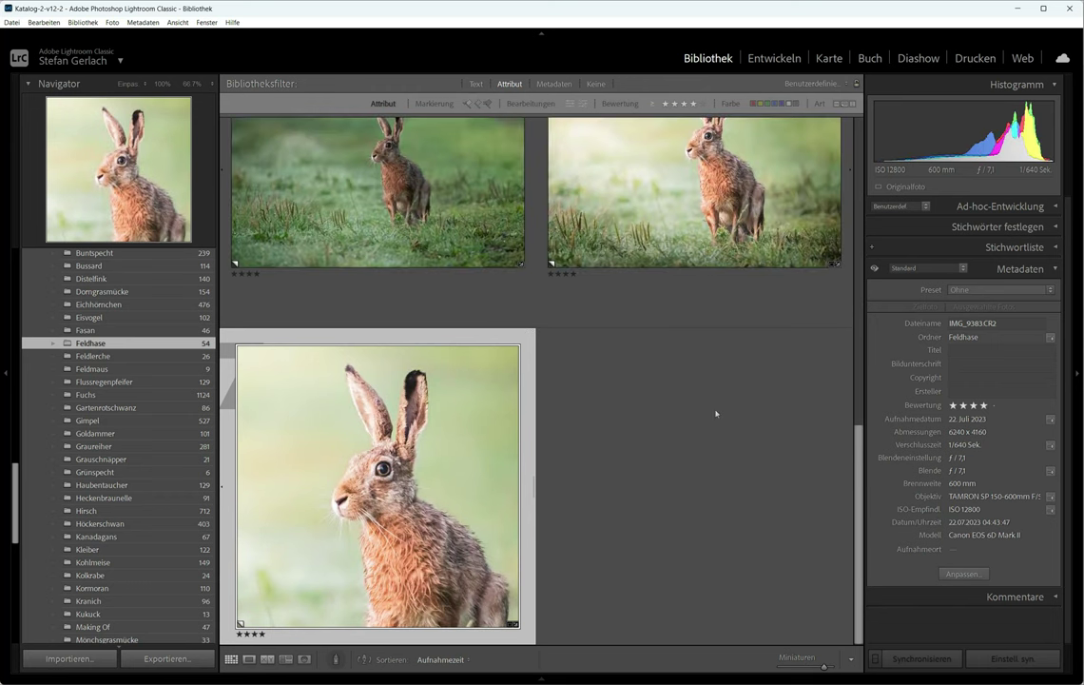
pyautogui.scroll(2, 716, 414)
pyautogui.scroll(2, 716, 414)
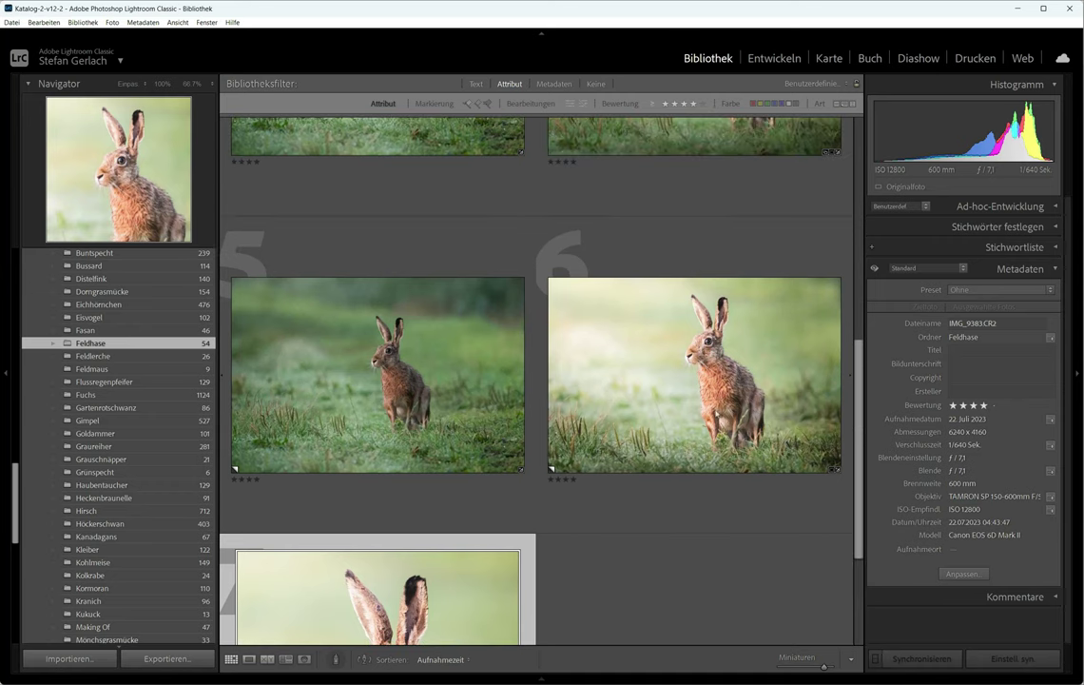
pyautogui.scroll(6, 716, 413)
pyautogui.scroll(-2, 716, 414)
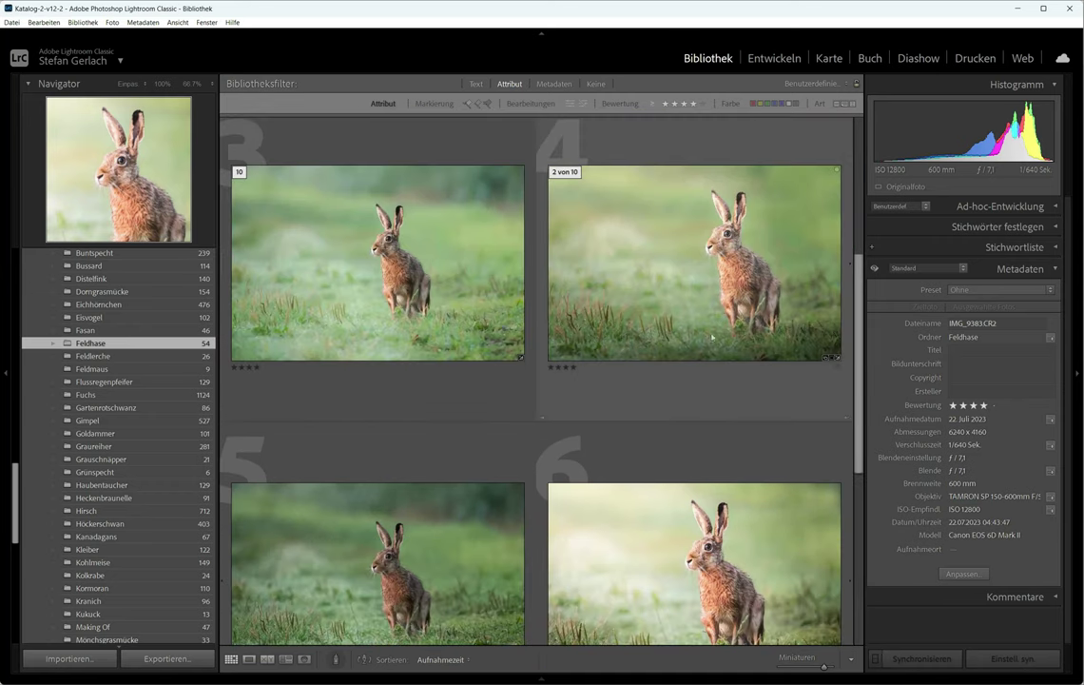
# Open the DxO DeepPRIME XD version with the darkened grass, examine the hare's head at 66.7%, and view the whole photo.
pyautogui.doubleClick(699, 283)
pyautogui.click(698, 284)
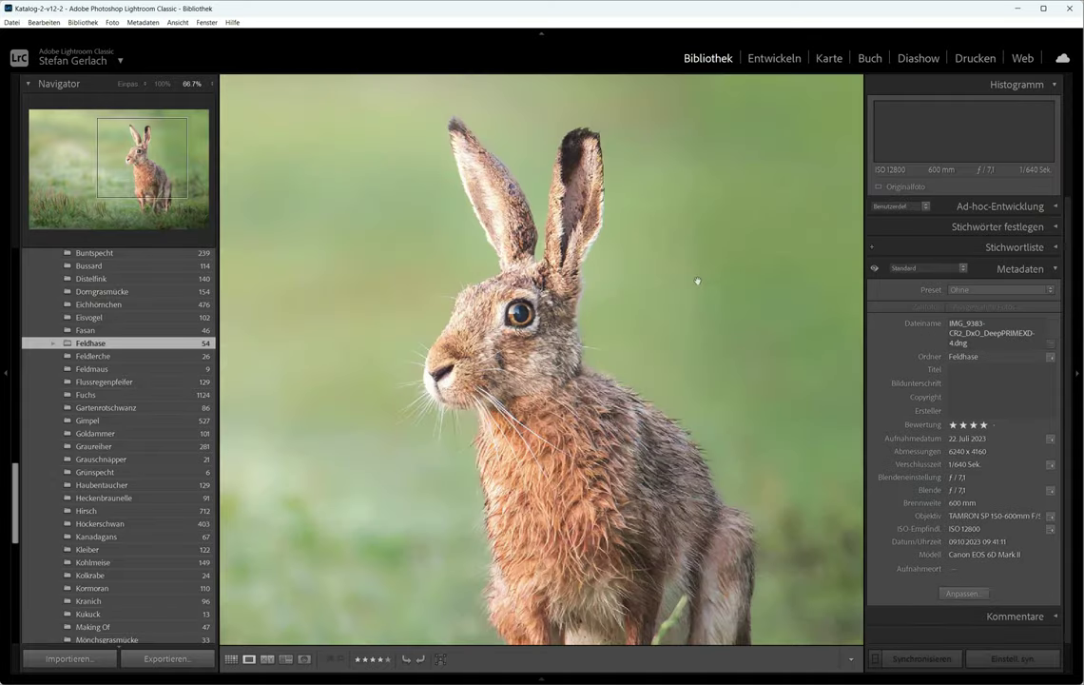
pyautogui.moveTo(698, 283); pyautogui.dragTo(741, 305)
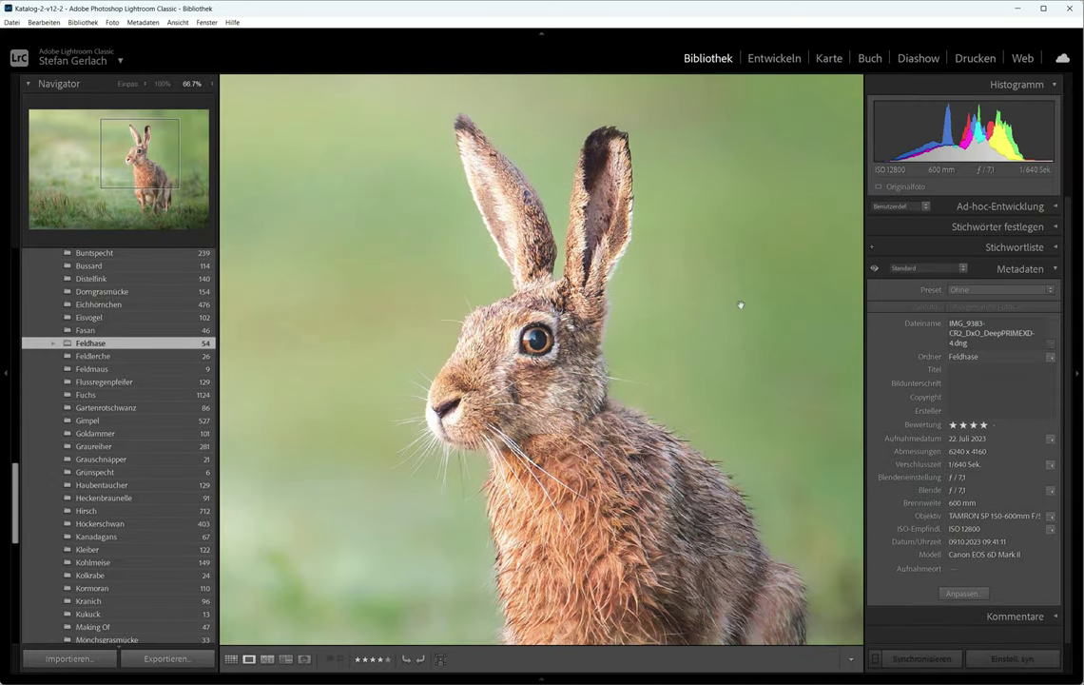
pyautogui.moveTo(635, 286); pyautogui.dragTo(688, 289)
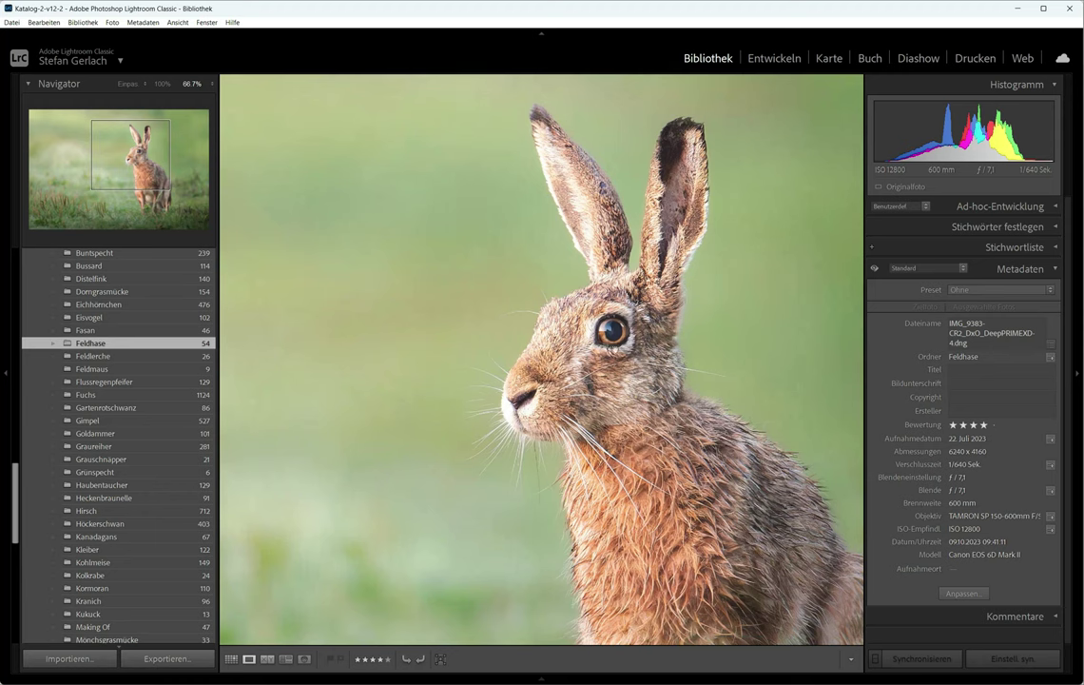
pyautogui.press('z')
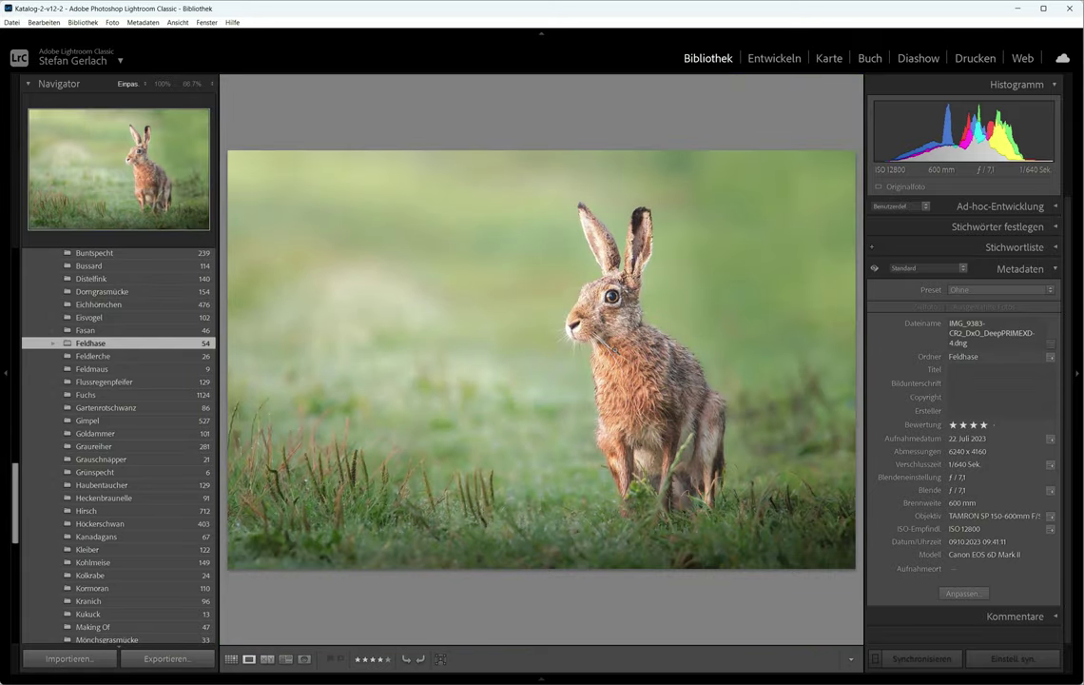